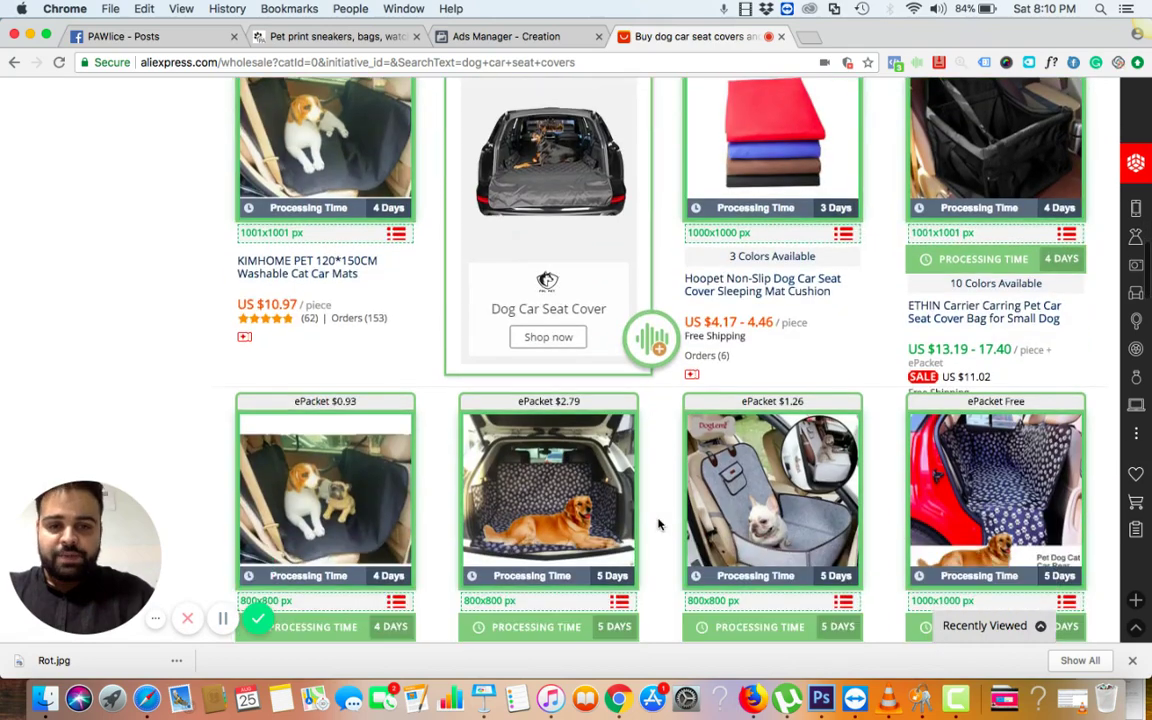
Step: Switch to the PAWlice store site, dismiss the home page editing bar, and open the Car Seat Cover collection
scroll(659, 523, up, 5)
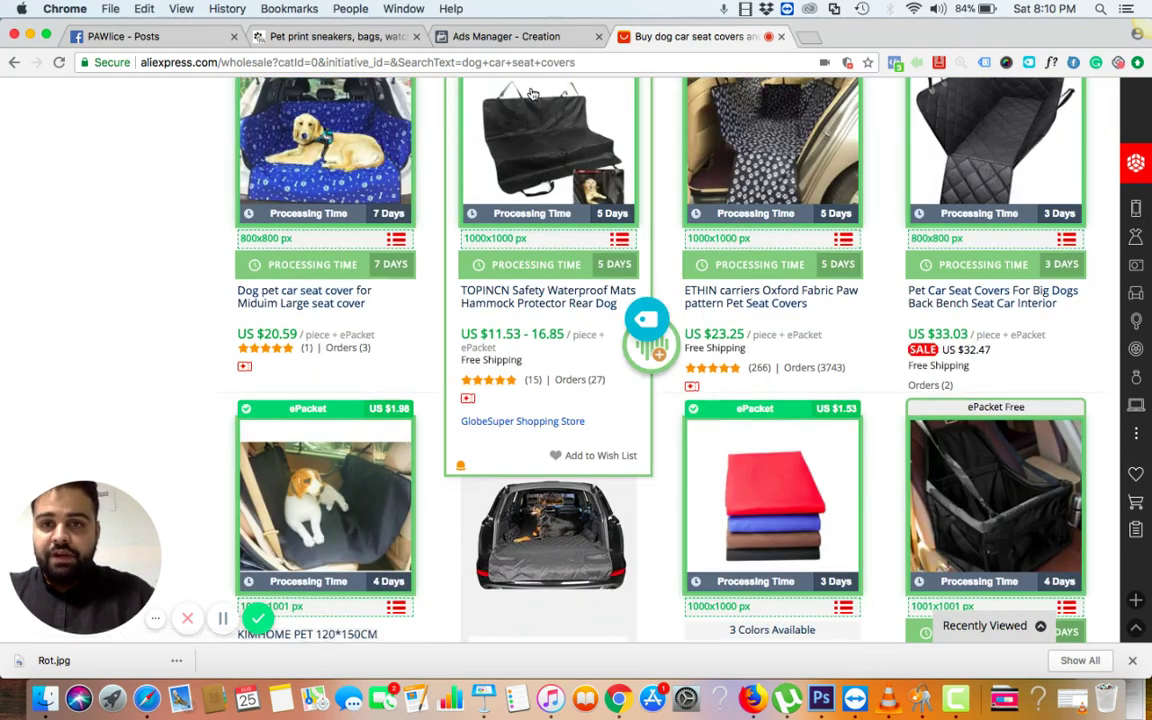
click(338, 37)
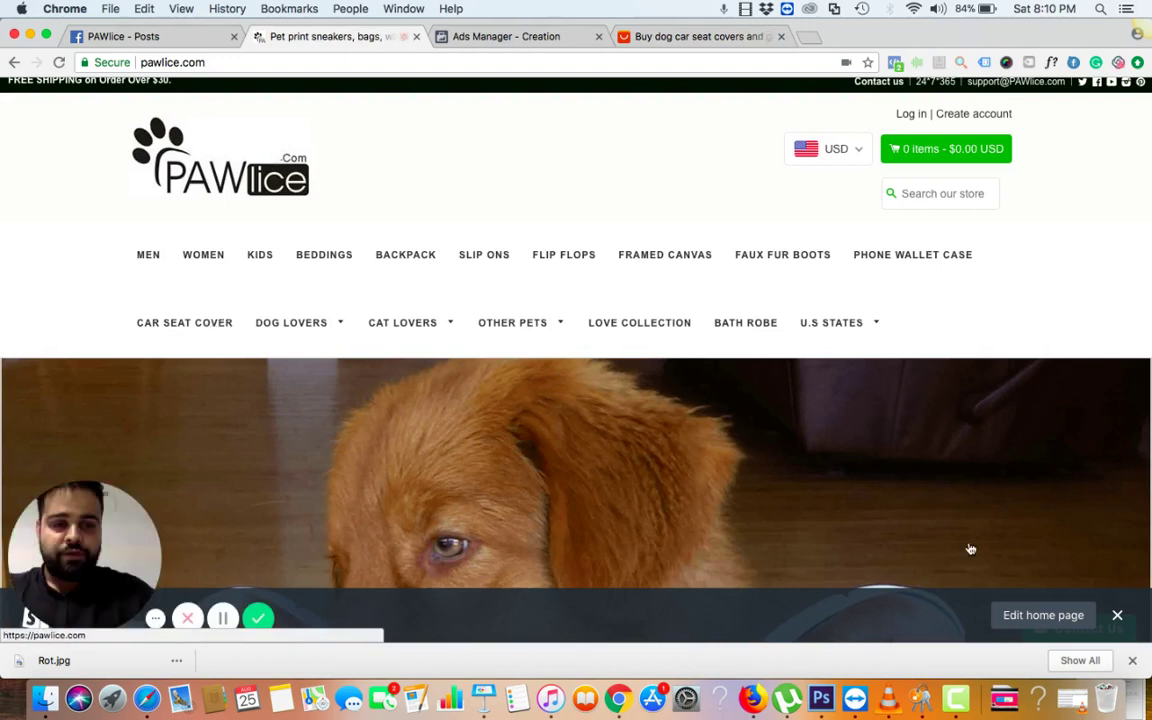
click(1118, 617)
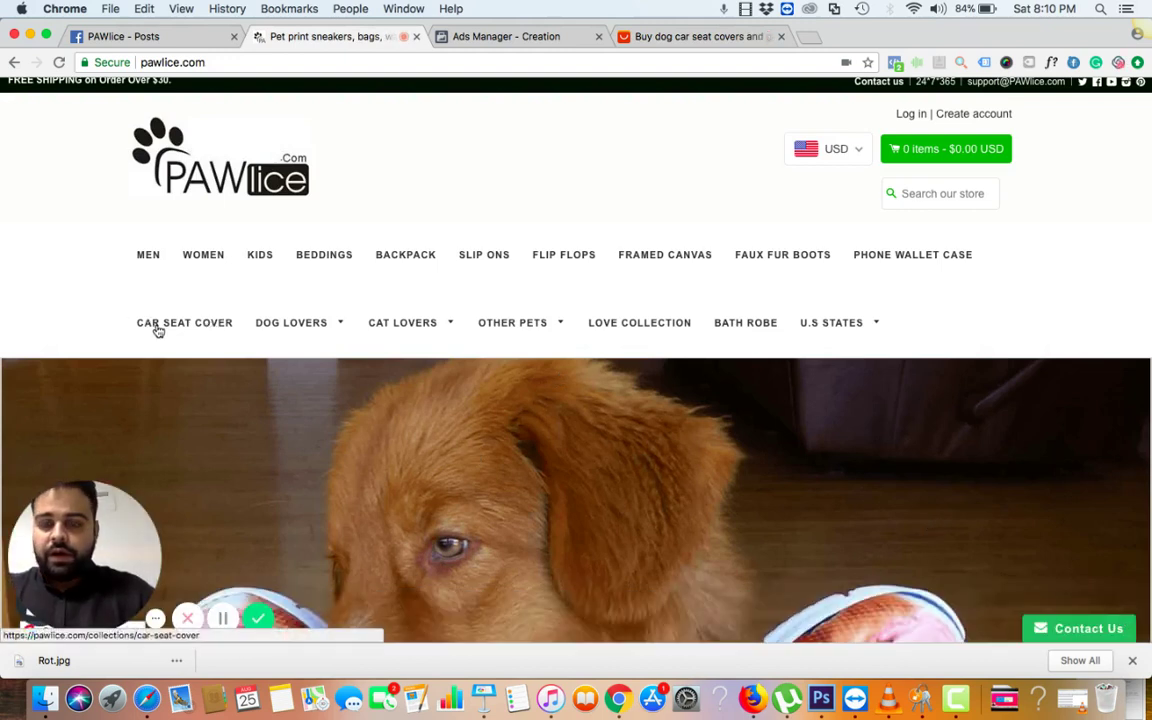
click(157, 329)
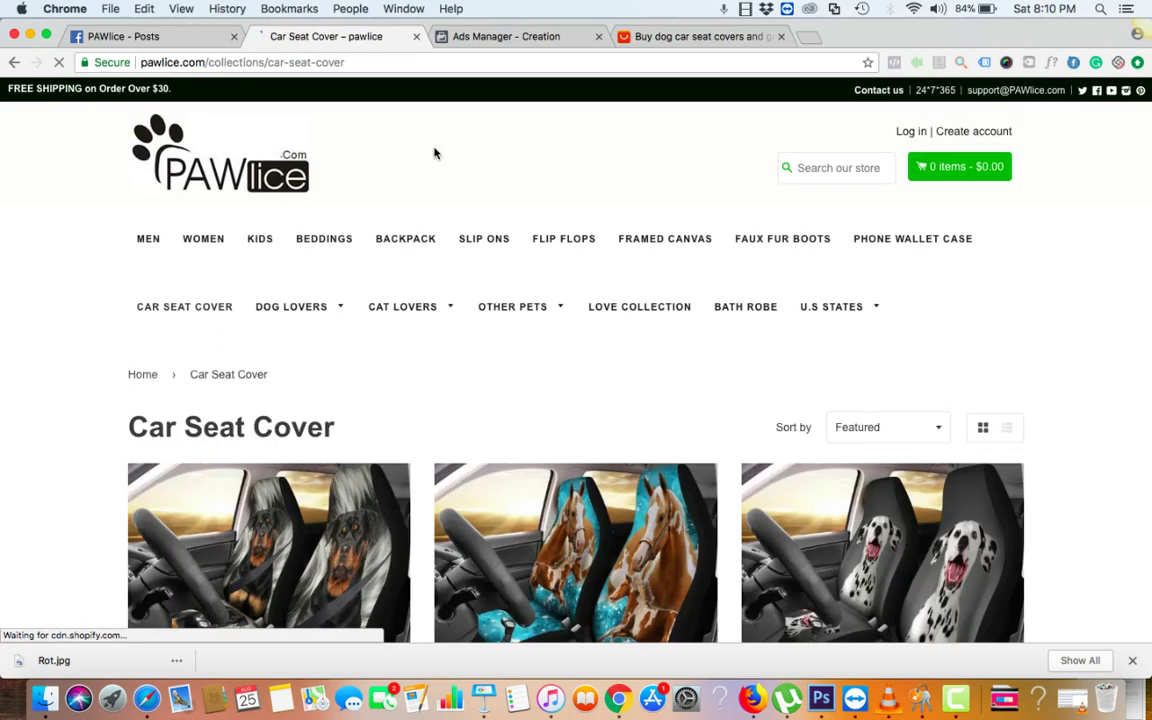
click(517, 292)
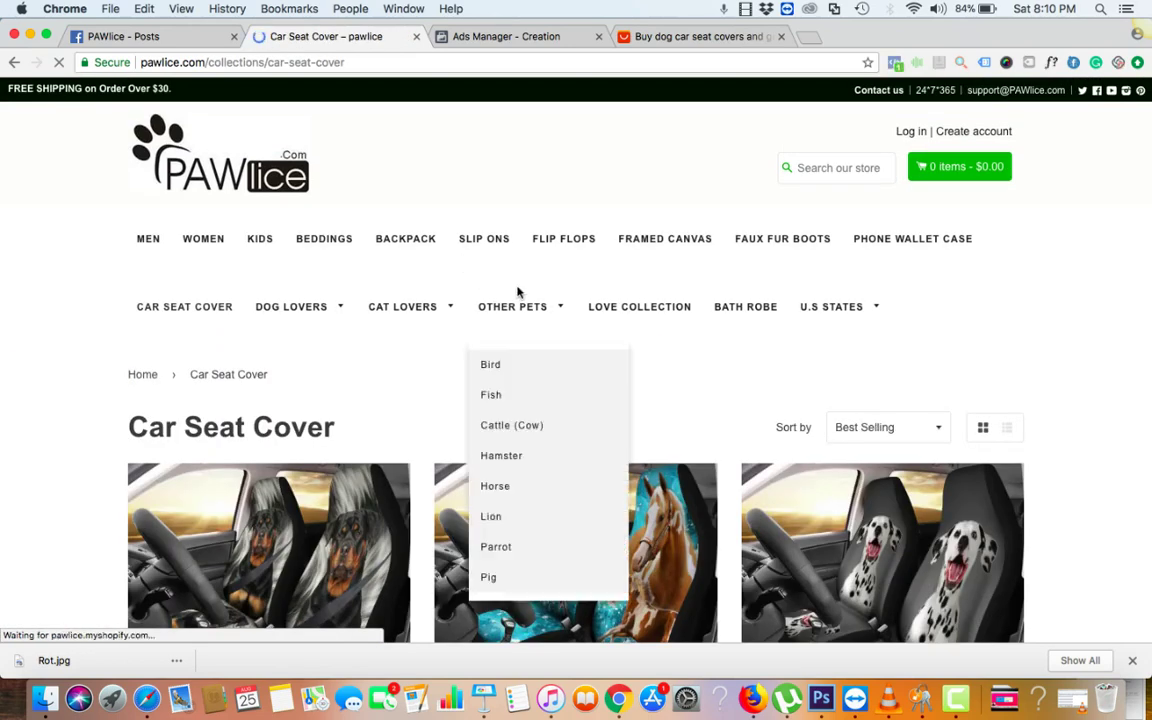
Step: Examine the best-selling pet print designs and their sale prices in the Car Seat Cover collection
scroll(1013, 259, down, 3)
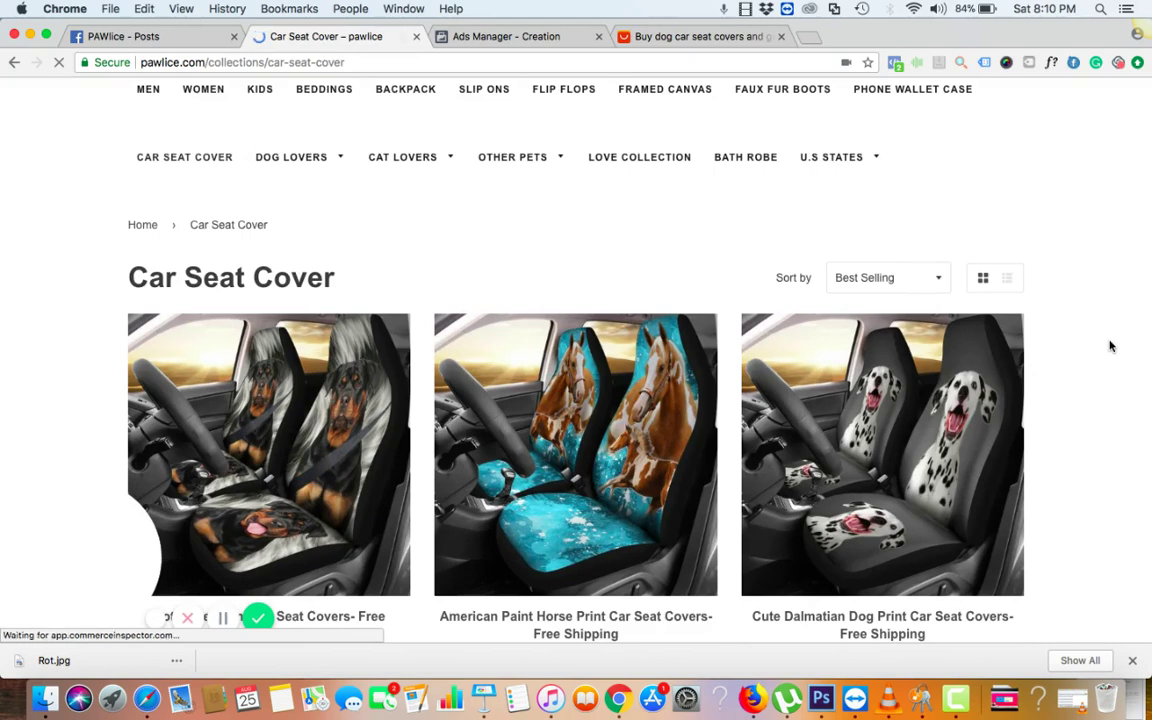
scroll(1110, 344, down, 2)
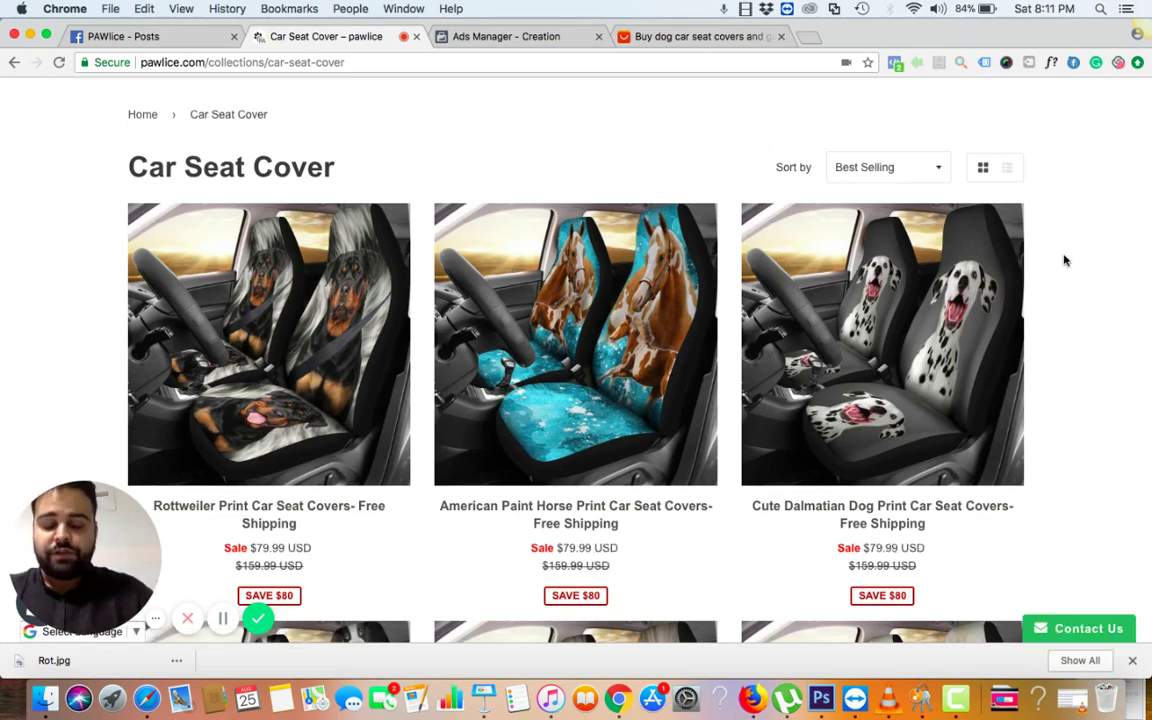
scroll(1065, 258, up, 2)
scroll(1065, 260, down, 3)
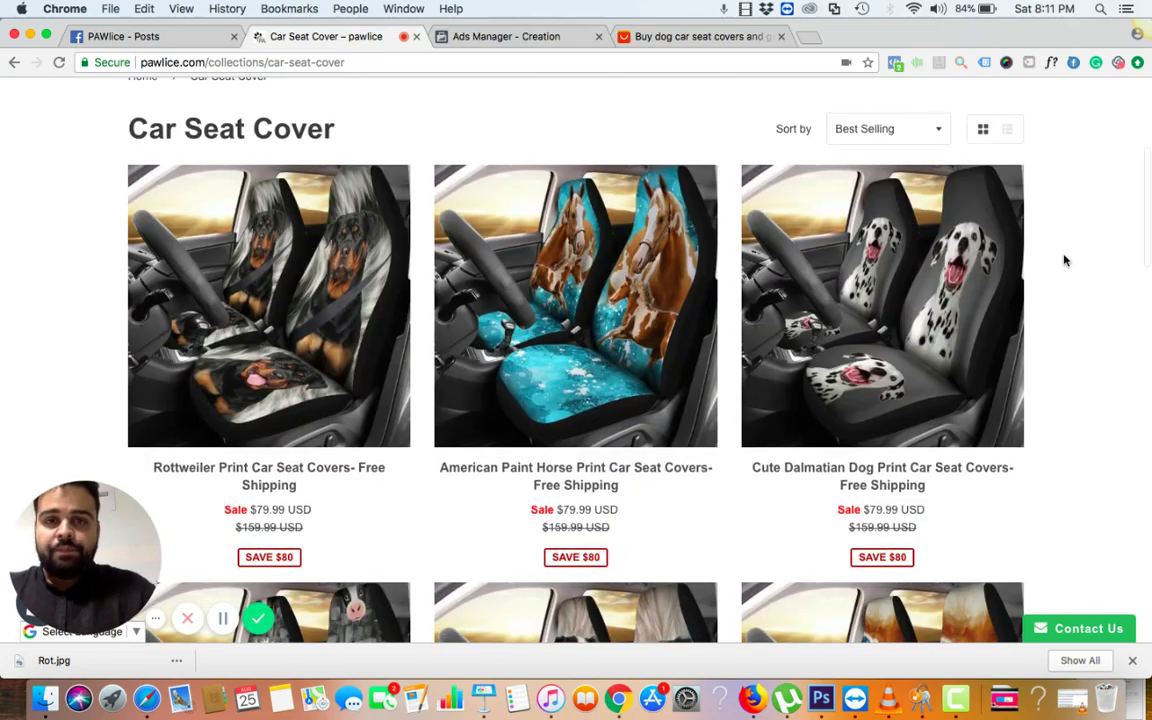
scroll(1065, 260, down, 10)
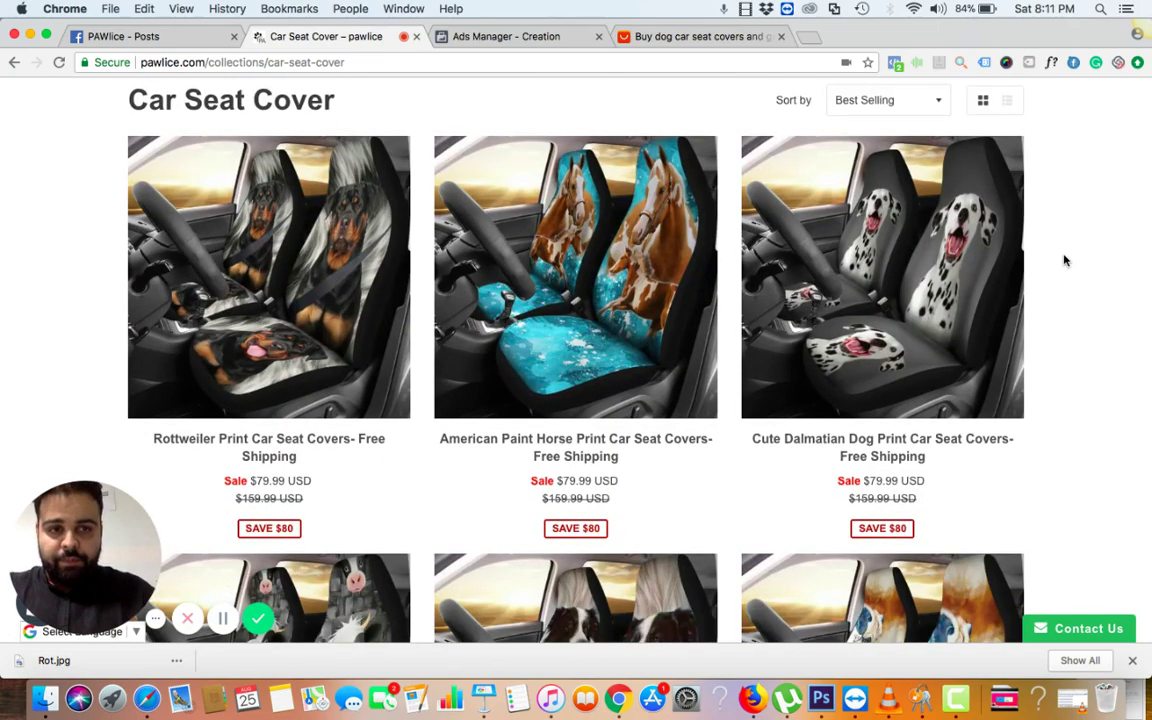
scroll(1065, 260, up, 11)
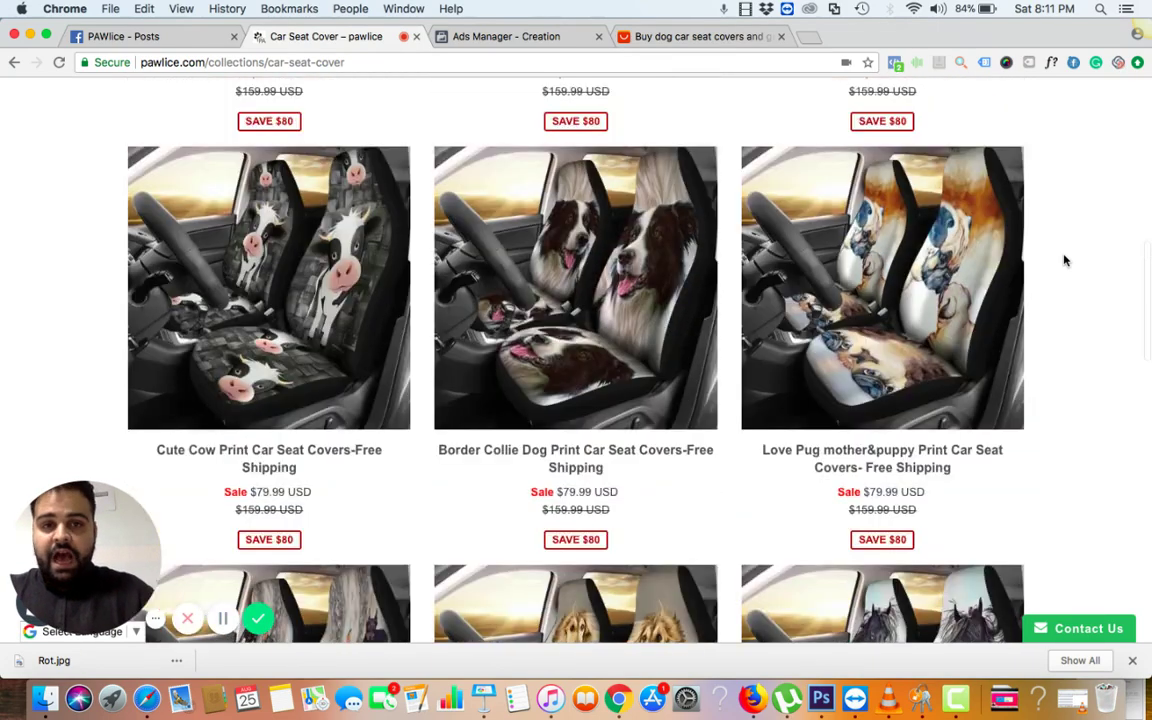
scroll(1064, 257, down, 2)
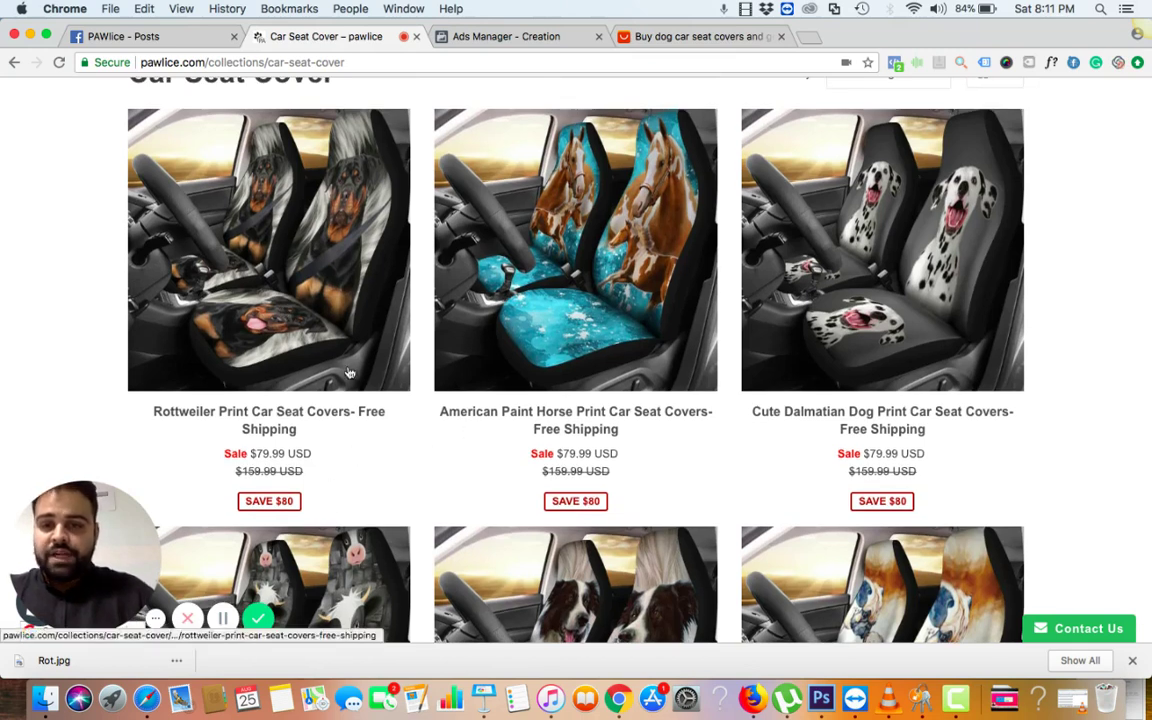
scroll(683, 440, down, 1)
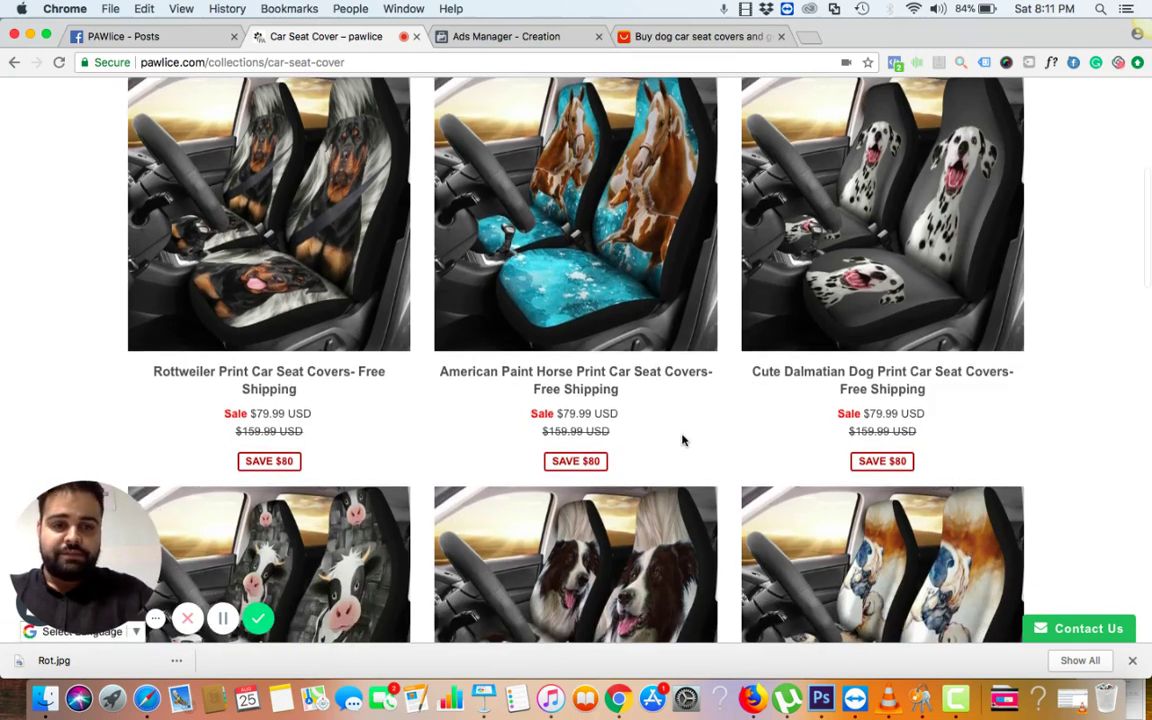
scroll(888, 287, down, 5)
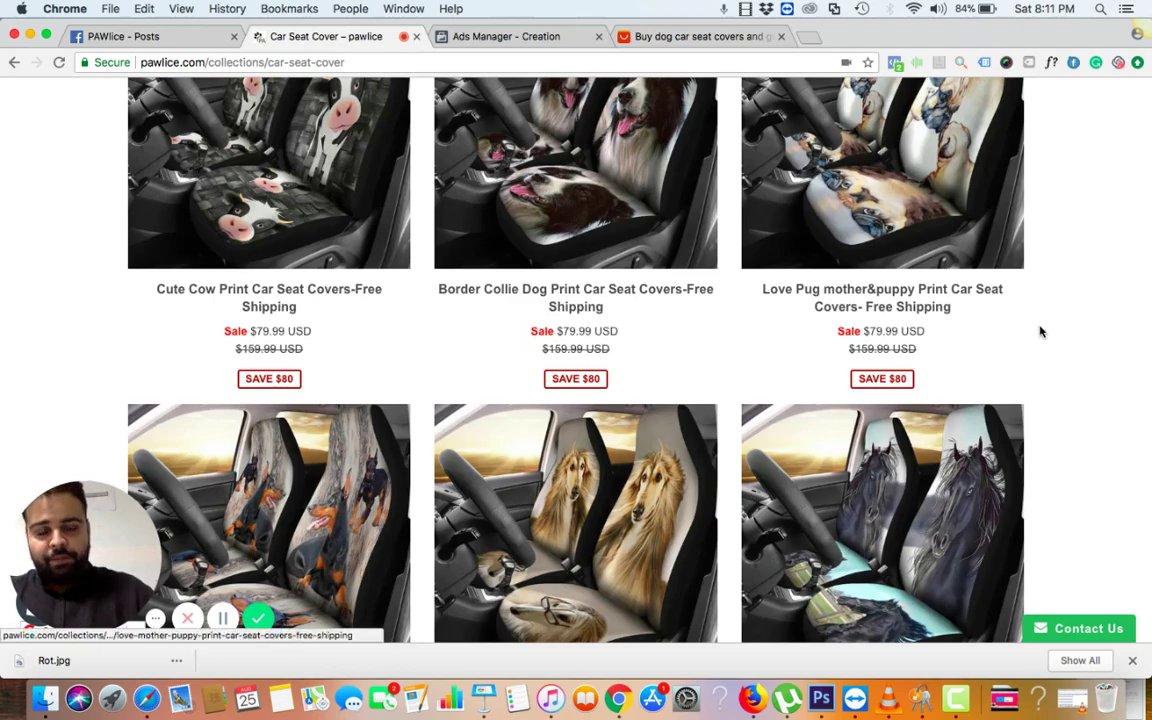
scroll(1039, 329, down, 7)
scroll(1039, 331, up, 8)
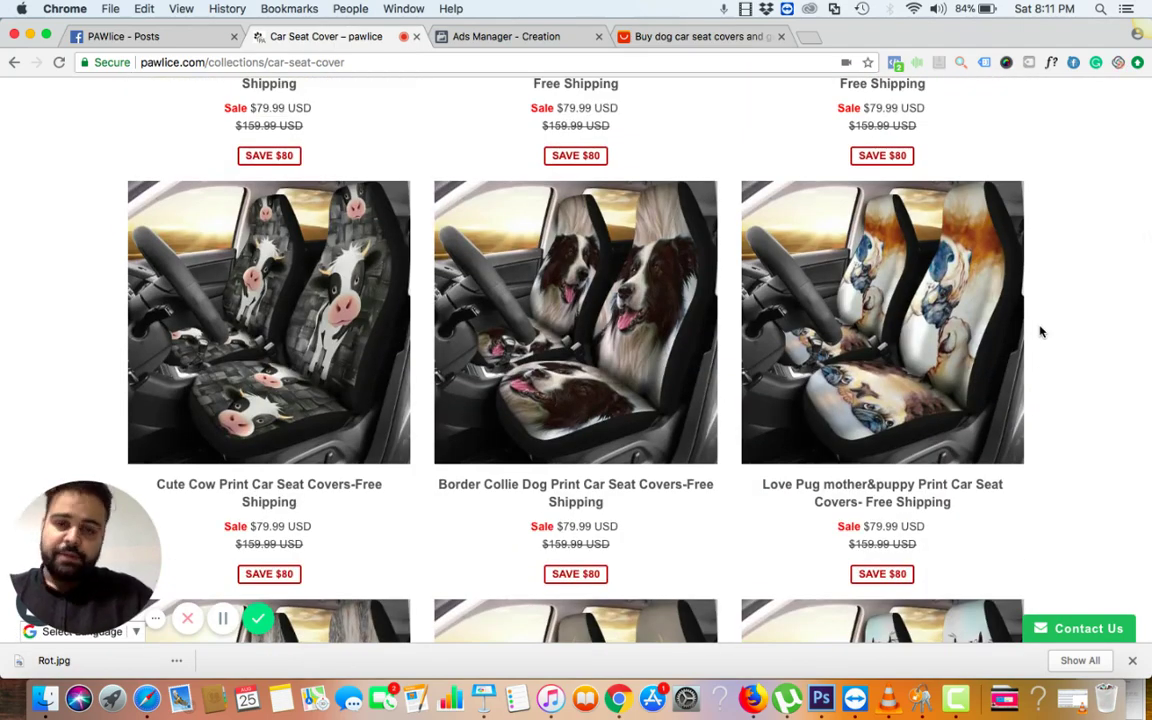
scroll(1040, 331, up, 10)
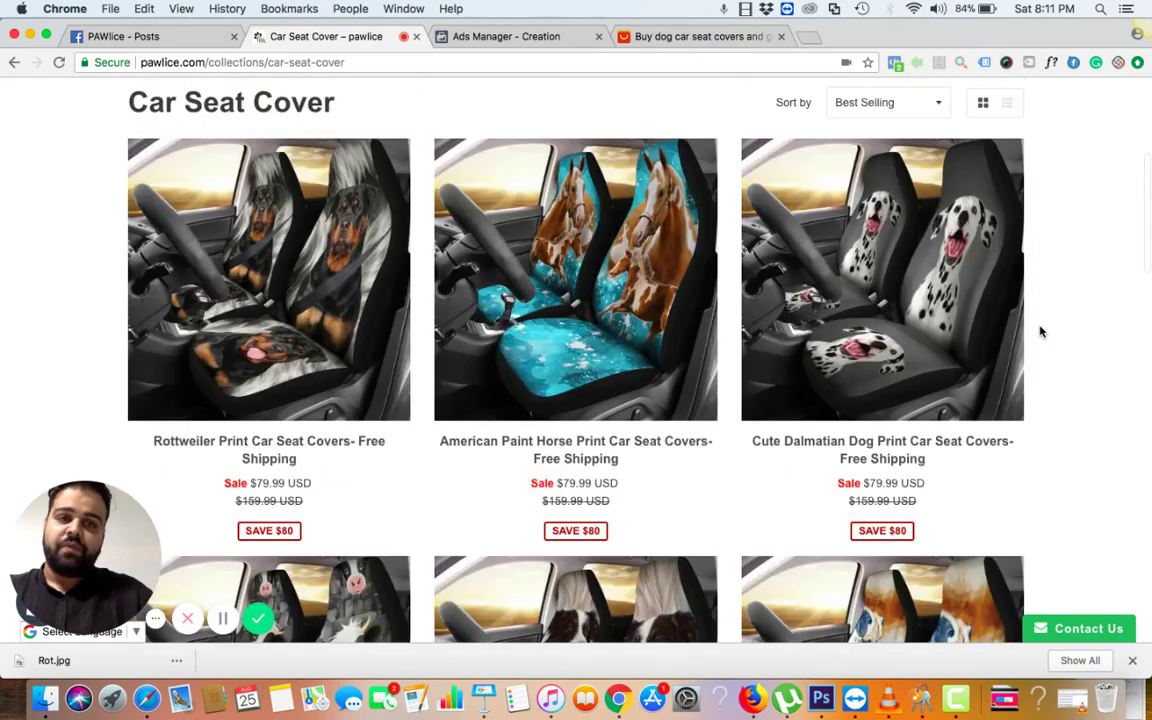
scroll(1040, 331, down, 2)
scroll(1040, 331, down, 2)
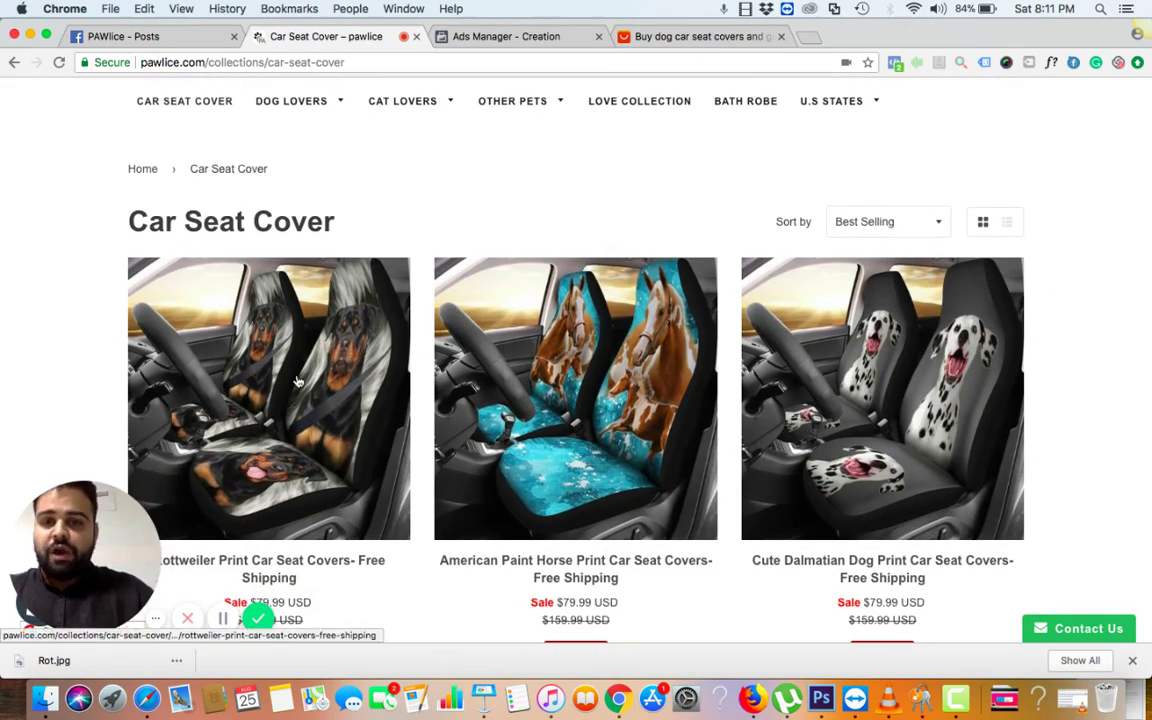
Step: Open the Rottweiler Print Car Seat Covers product page and review its photos, price, style and size options
click(306, 444)
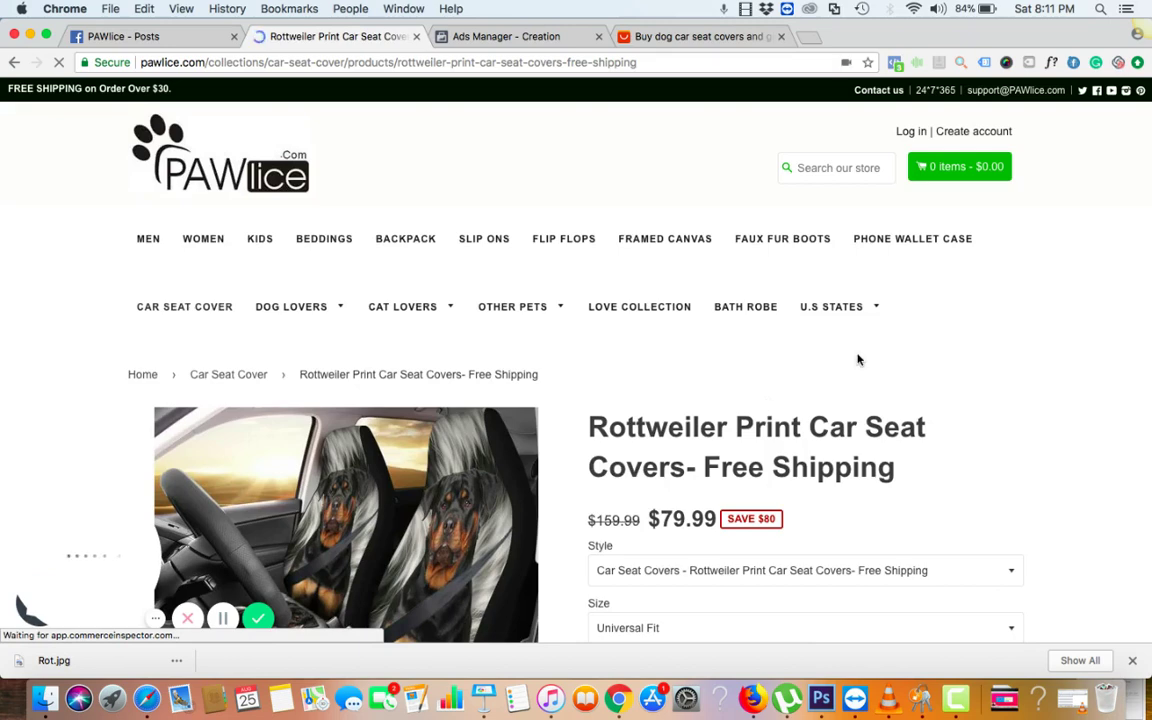
scroll(857, 358, down, 3)
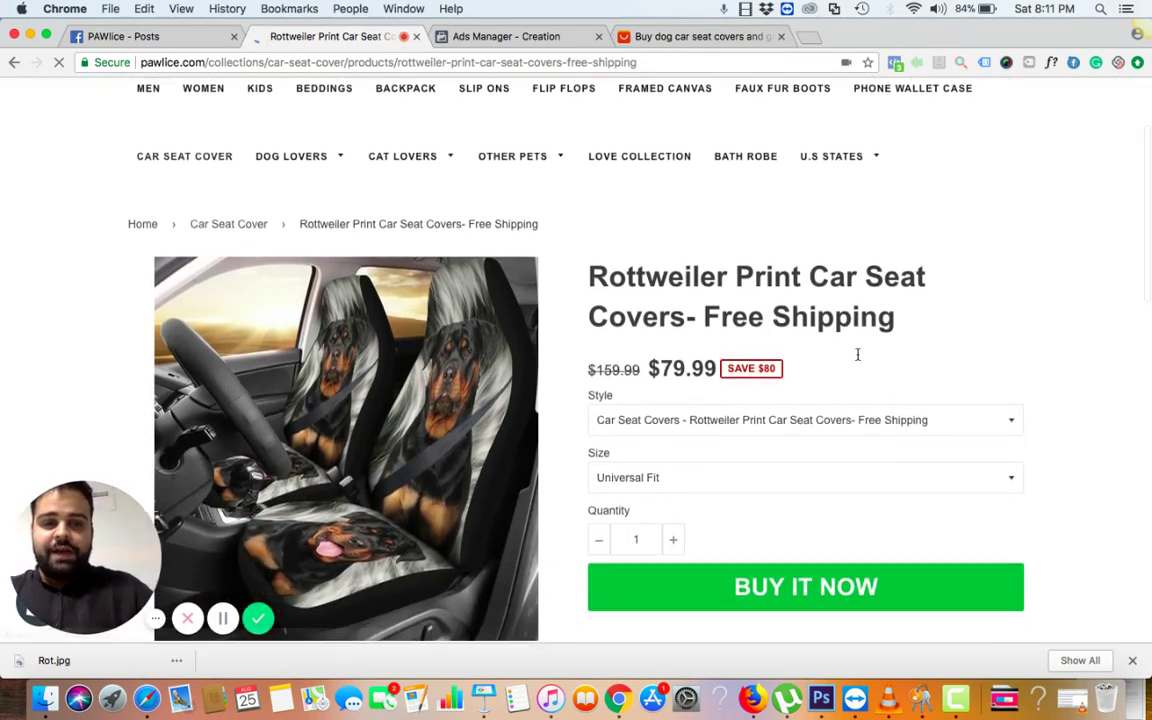
scroll(832, 337, down, 2)
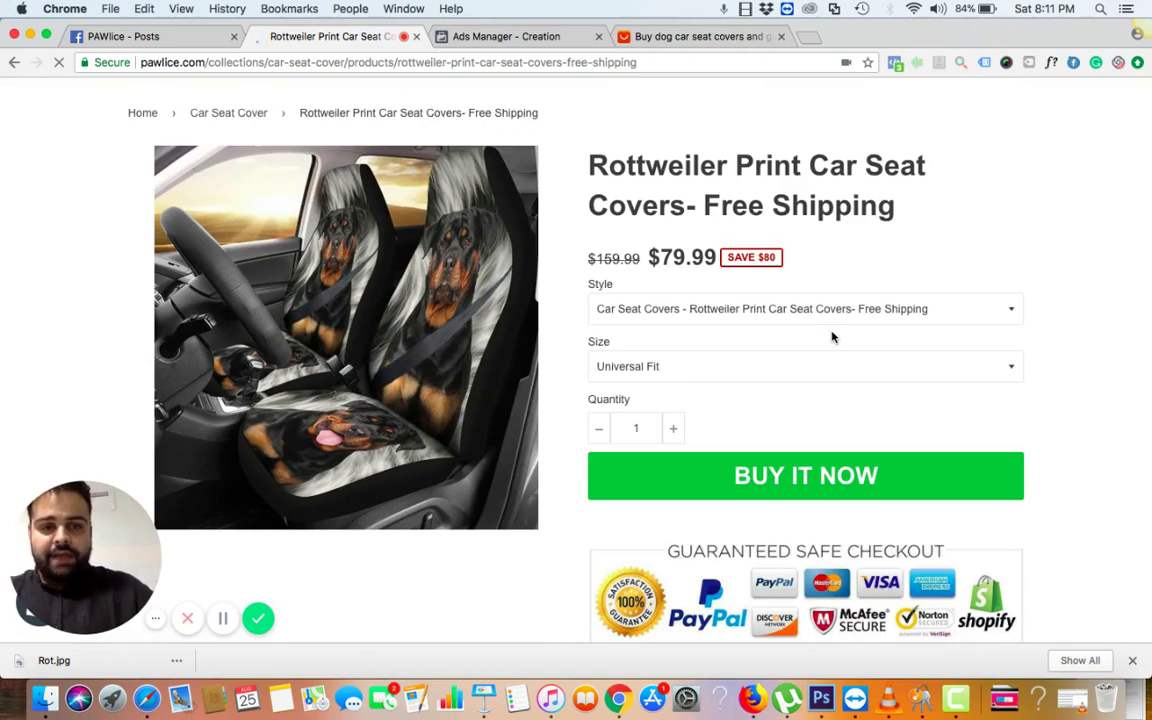
scroll(832, 337, down, 6)
scroll(832, 337, up, 8)
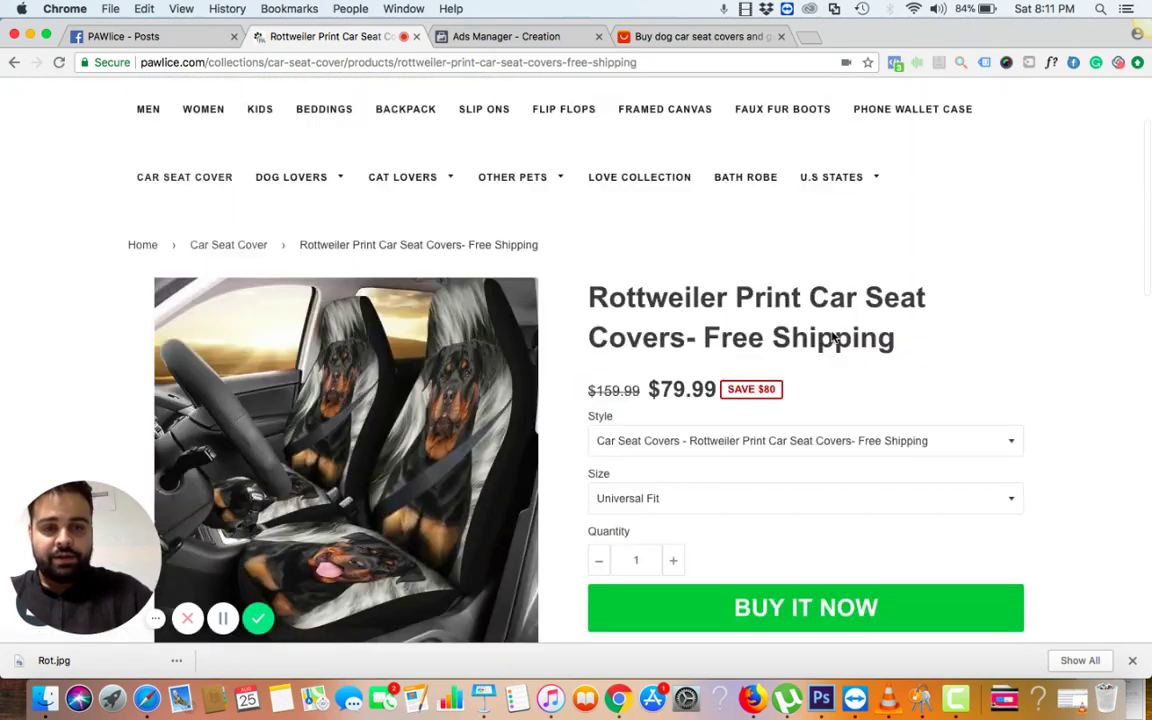
scroll(630, 411, up, 3)
scroll(627, 411, down, 5)
scroll(627, 411, up, 2)
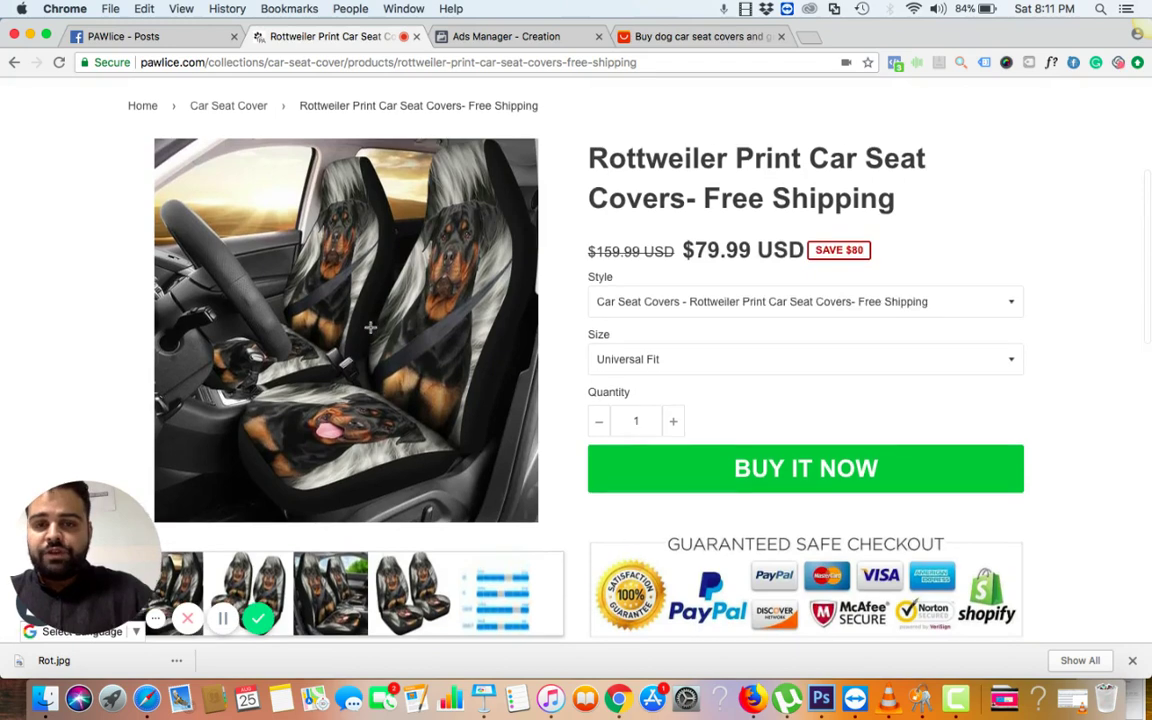
right_click(311, 287)
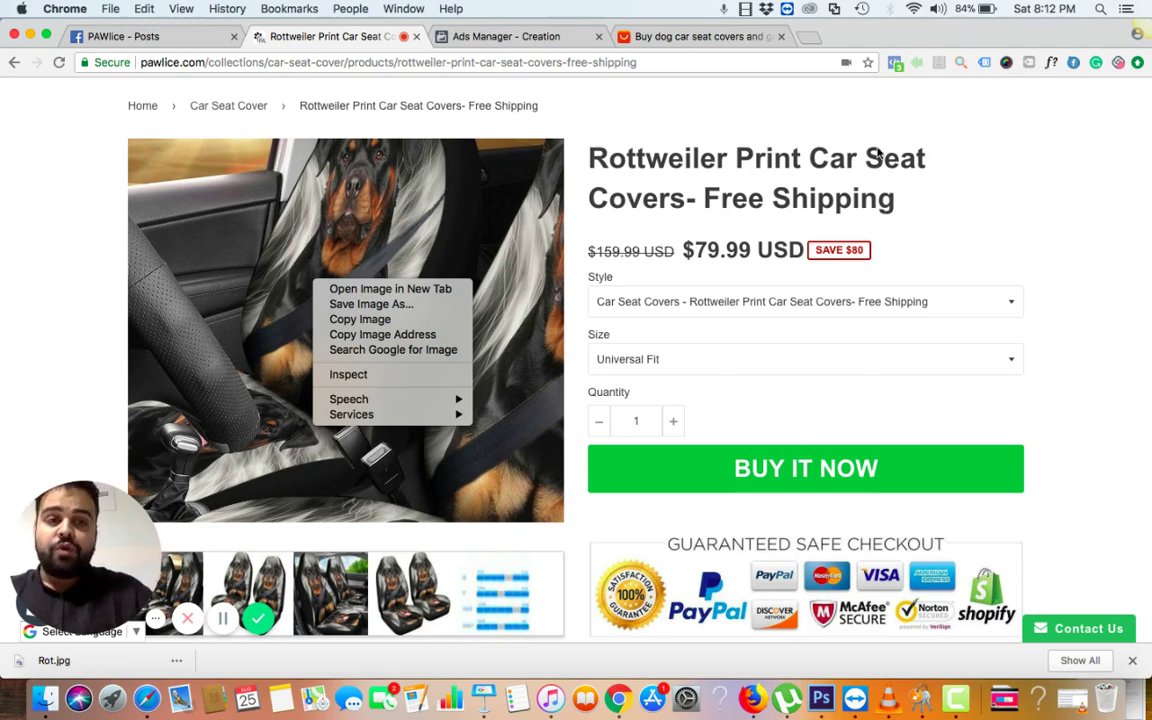
click(1055, 200)
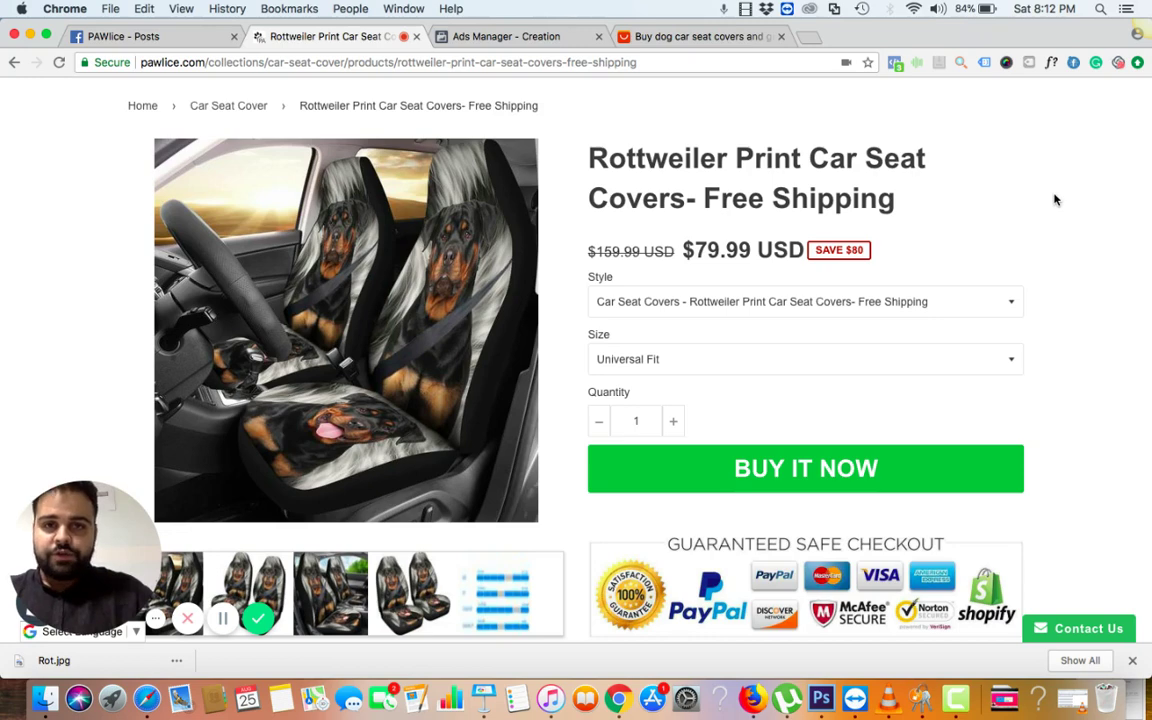
Step: Switch to Facebook Ads Manager and choose Conversions as the new campaign's marketing objective
click(495, 38)
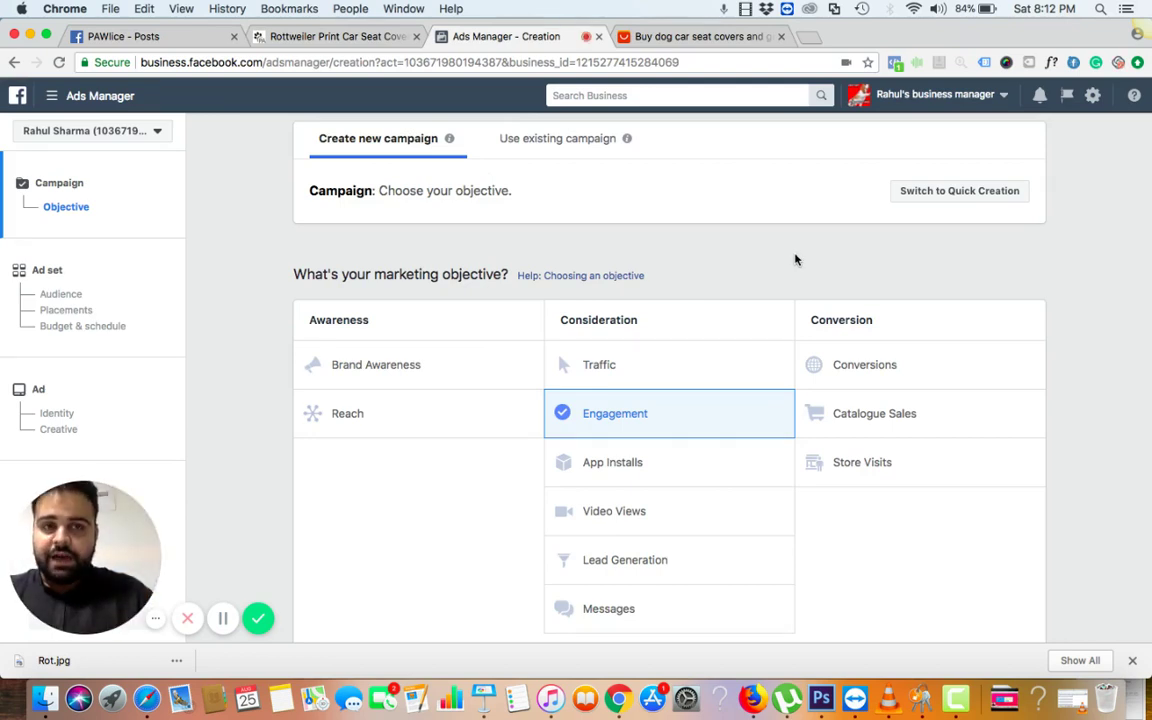
scroll(795, 260, down, 2)
scroll(795, 260, up, 2)
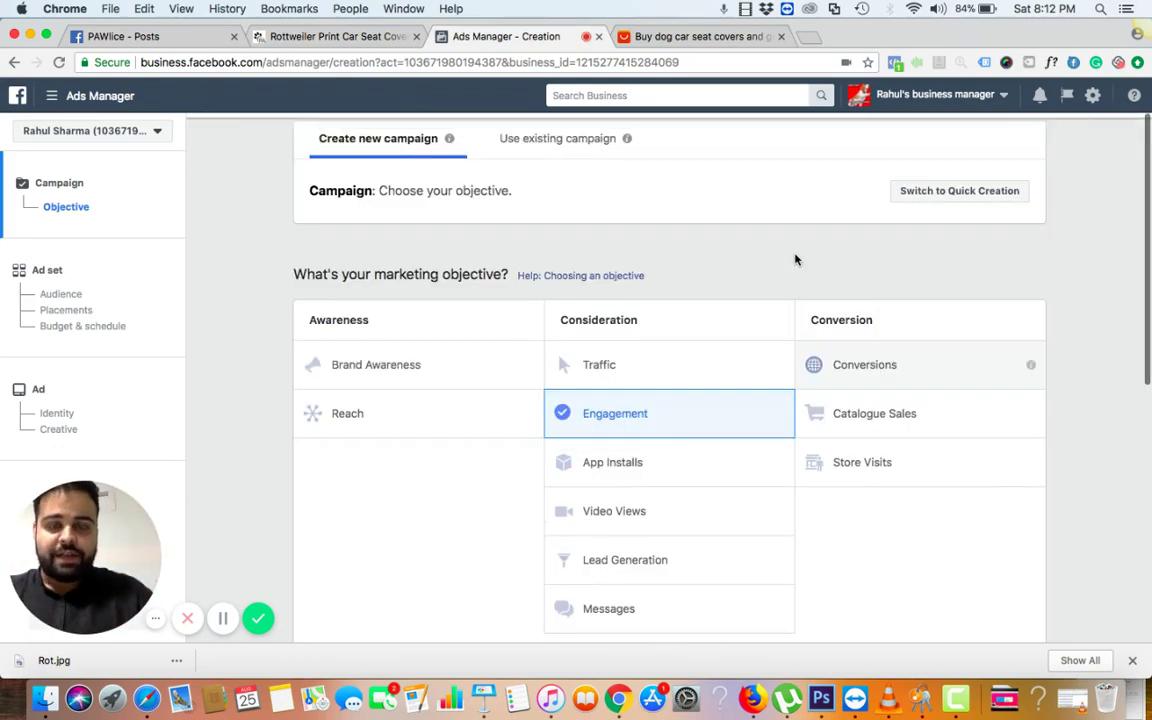
scroll(795, 260, down, 2)
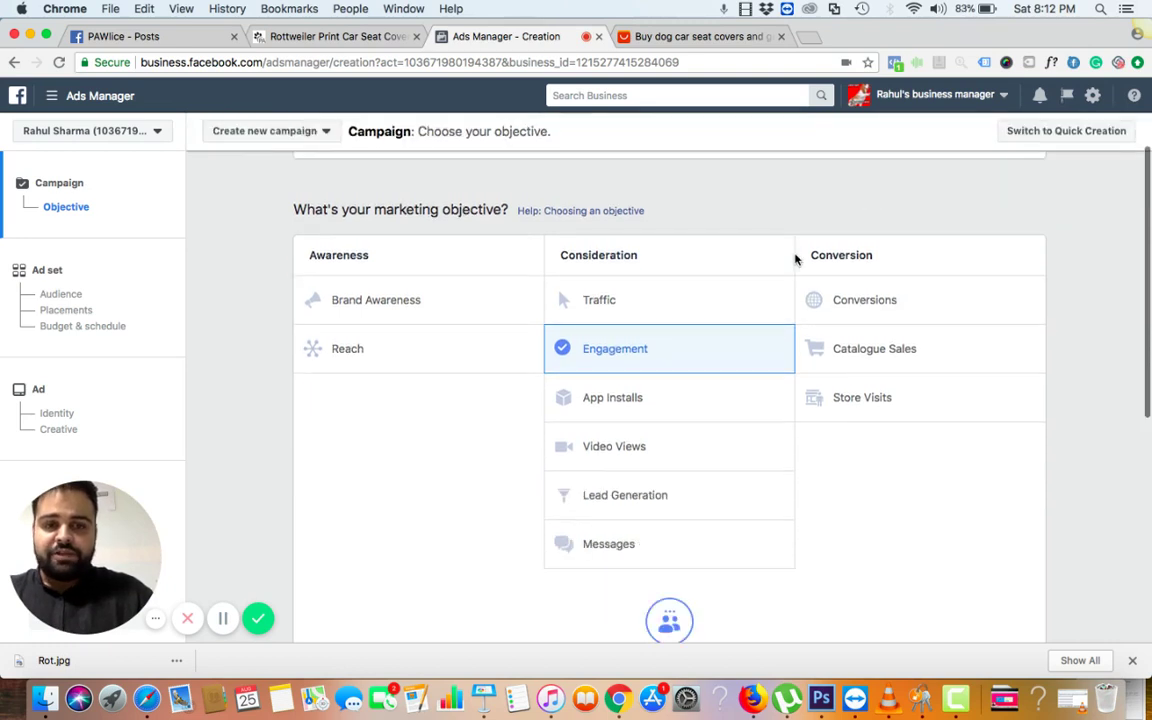
click(893, 311)
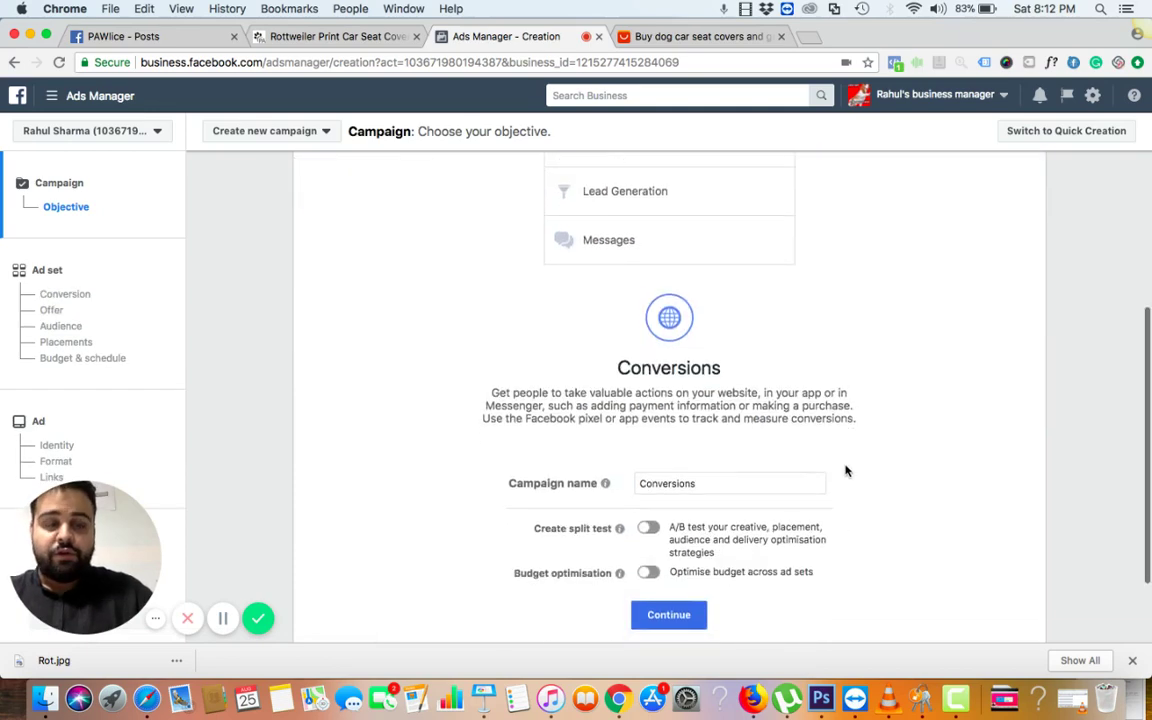
scroll(900, 418, up, 3)
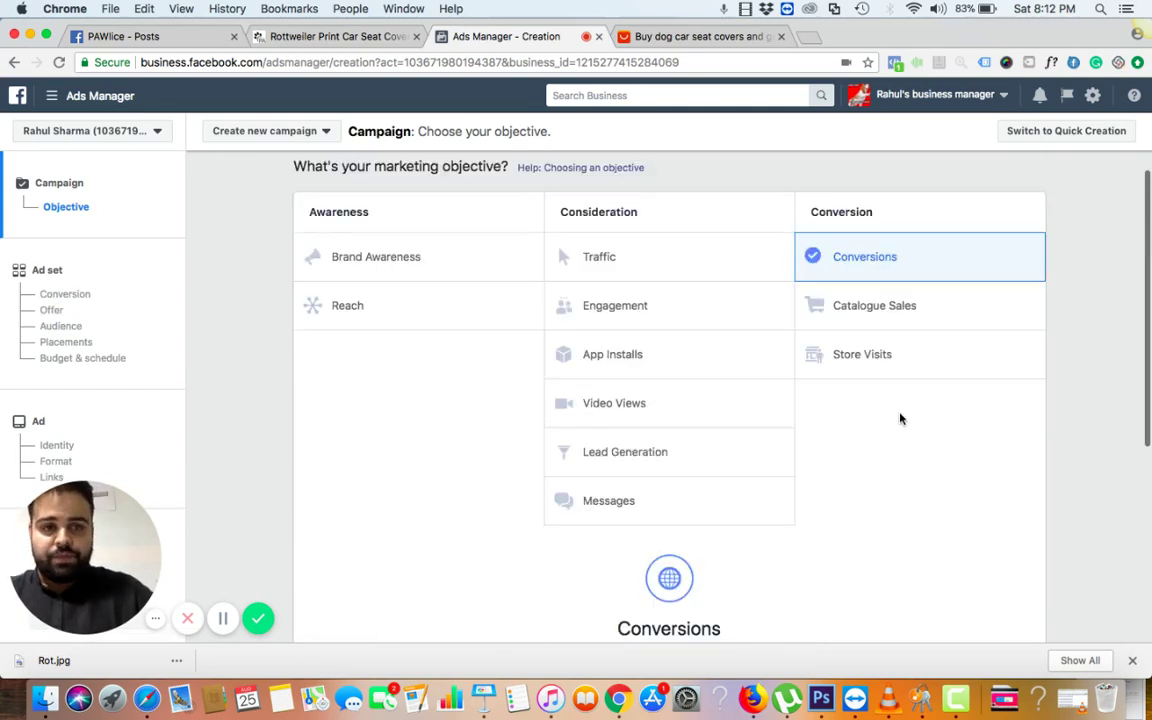
scroll(900, 418, down, 3)
scroll(900, 418, down, 2)
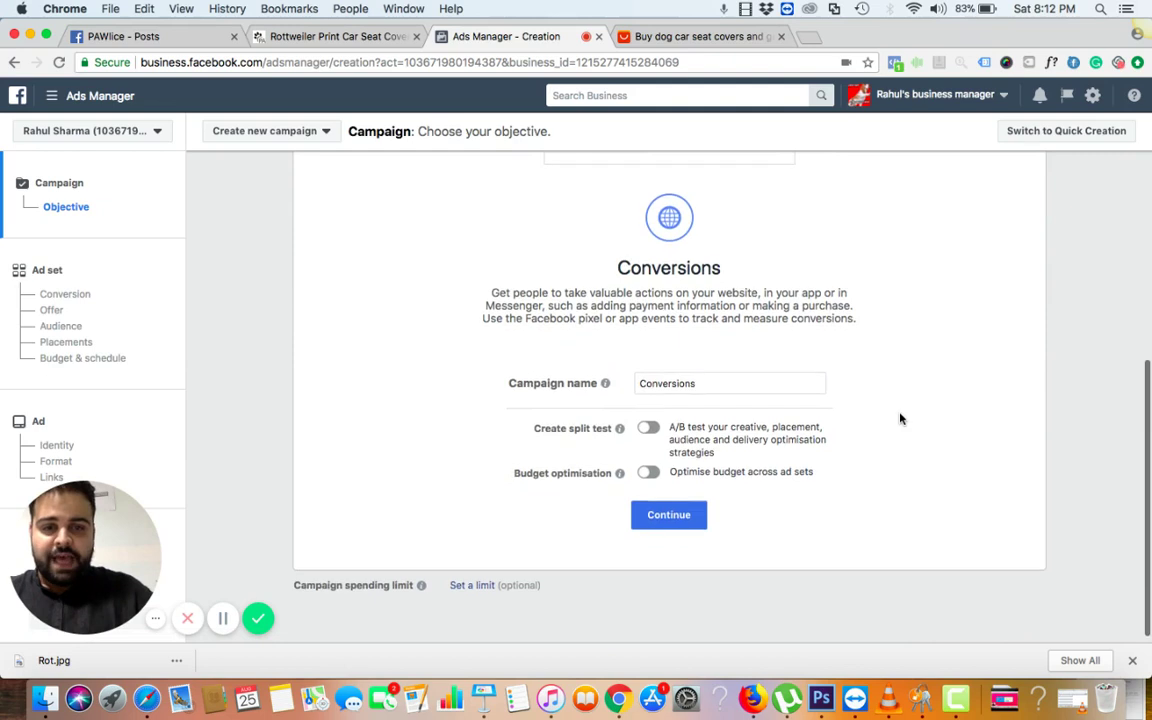
Step: Switch to the product page and copy the word "Rottweiler" from the product title for use in the campaign name
double_click(698, 377)
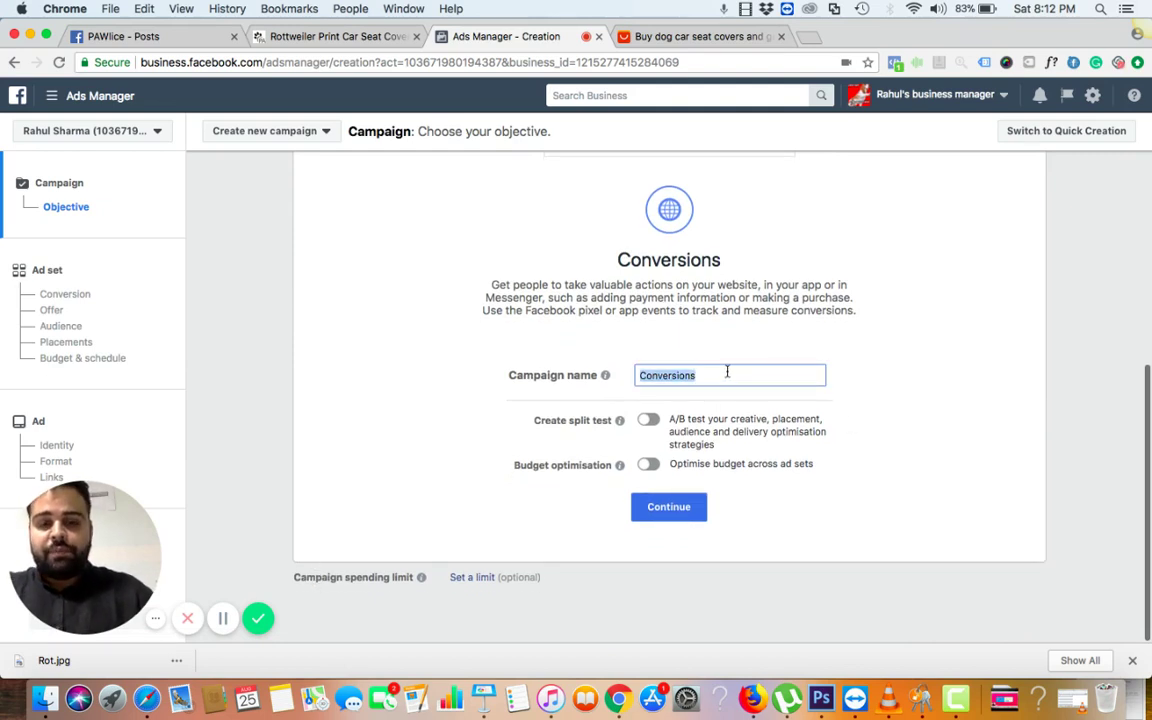
click(322, 38)
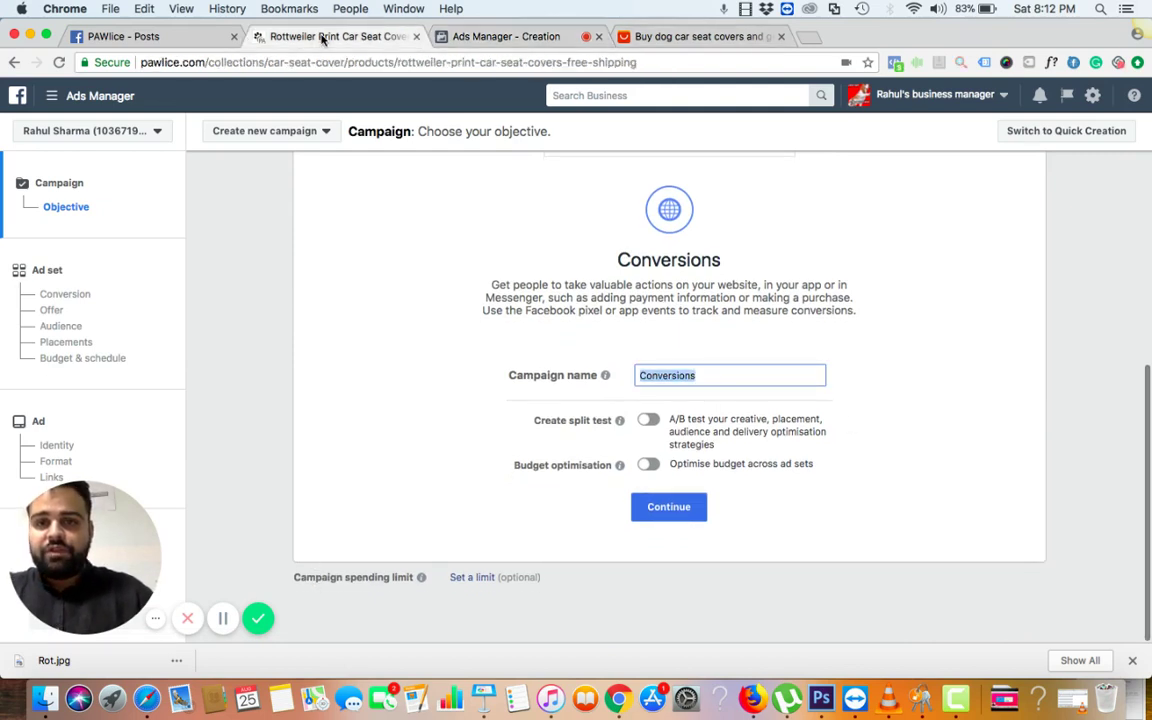
scroll(700, 370, down, 3)
scroll(787, 357, down, 5)
scroll(789, 360, up, 2)
scroll(712, 368, up, 4)
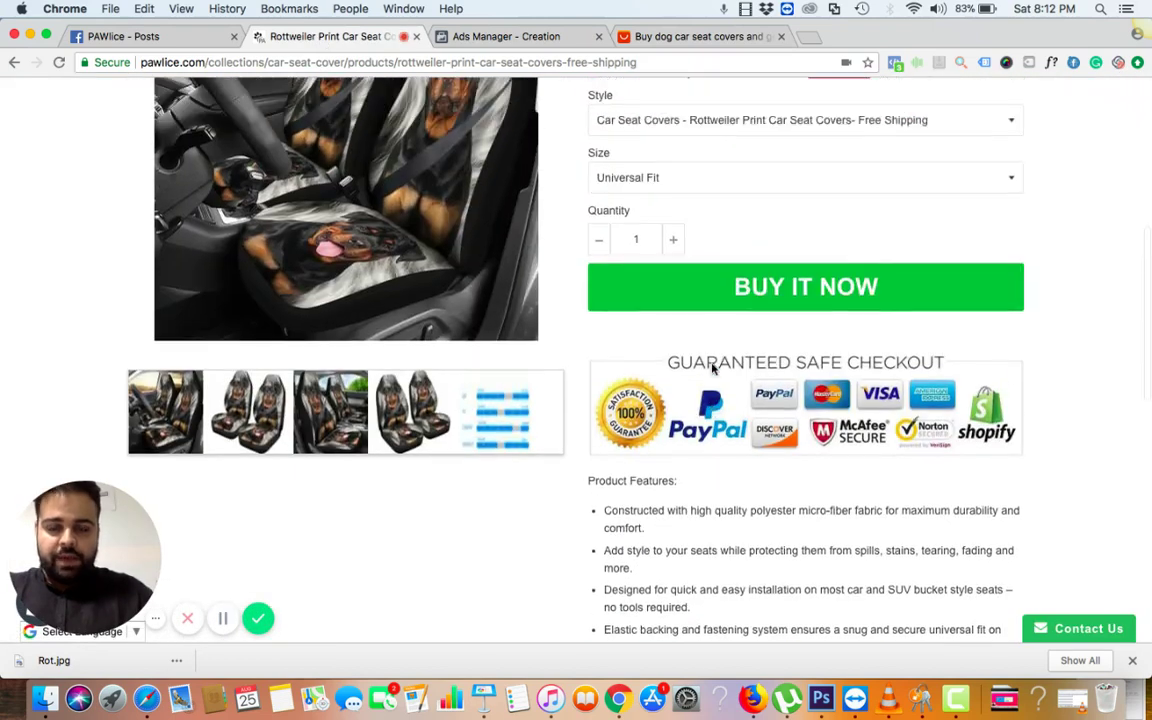
scroll(712, 368, up, 5)
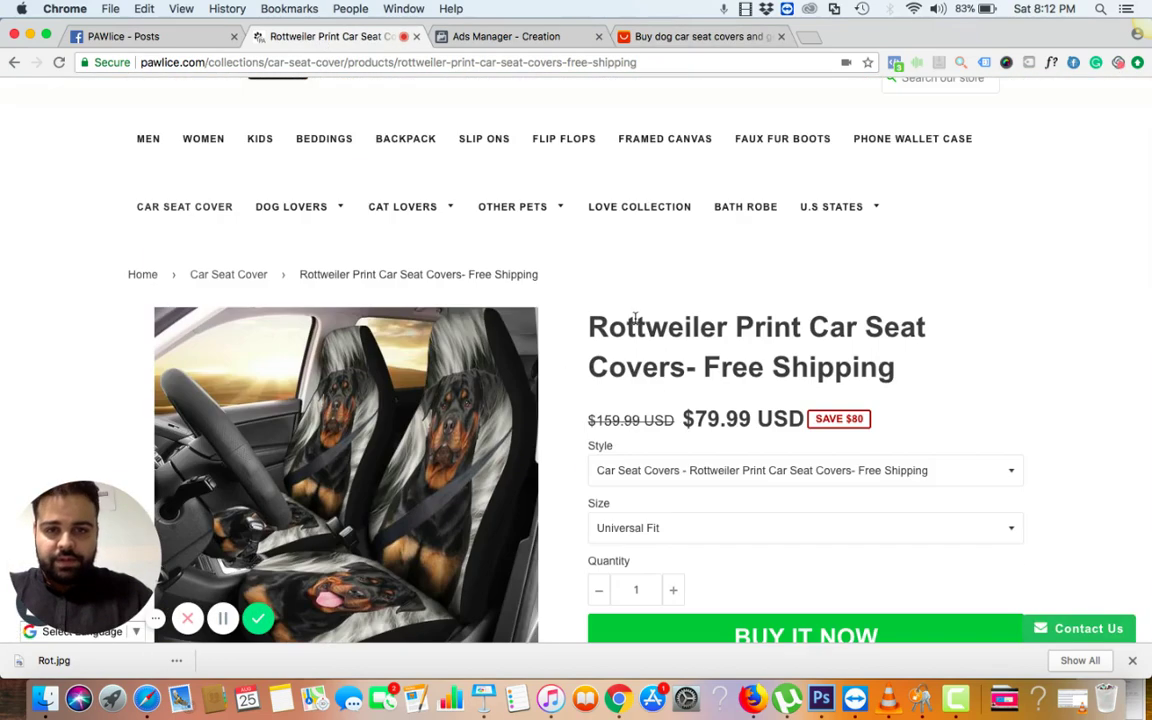
double_click(634, 322)
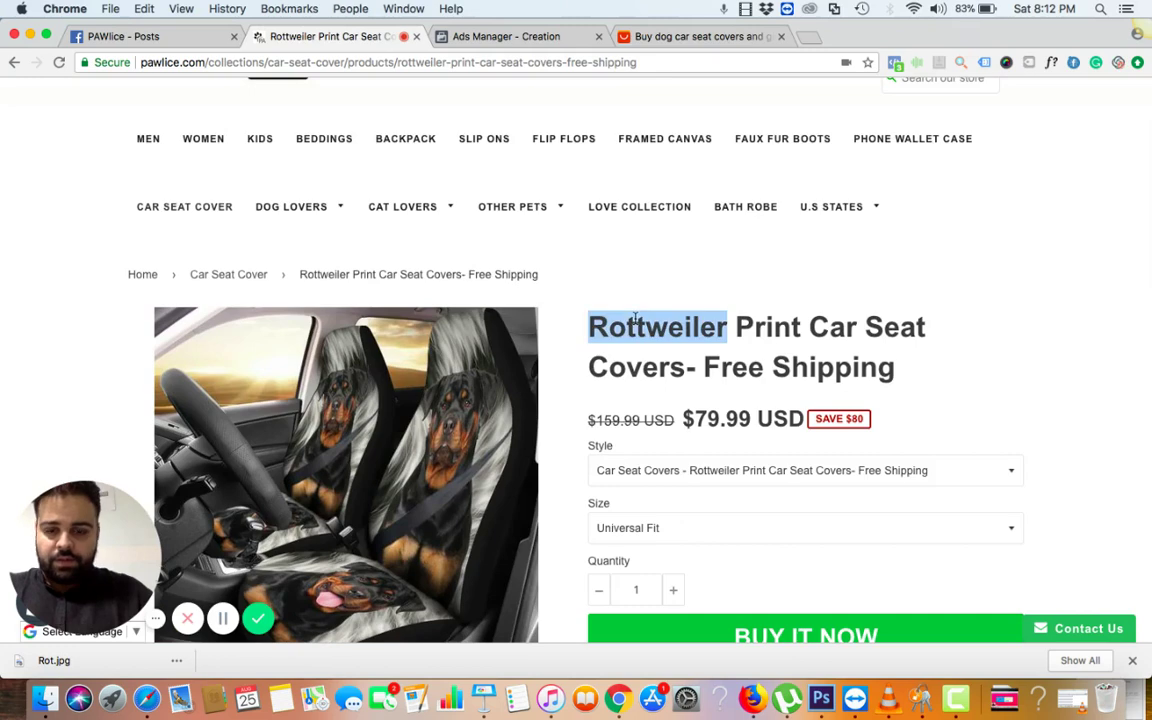
key(ctrl+c)
Step: Switch back to Ads Manager, name the campaign "Rottweiler Car Seat Covers" and continue to the ad set
click(495, 38)
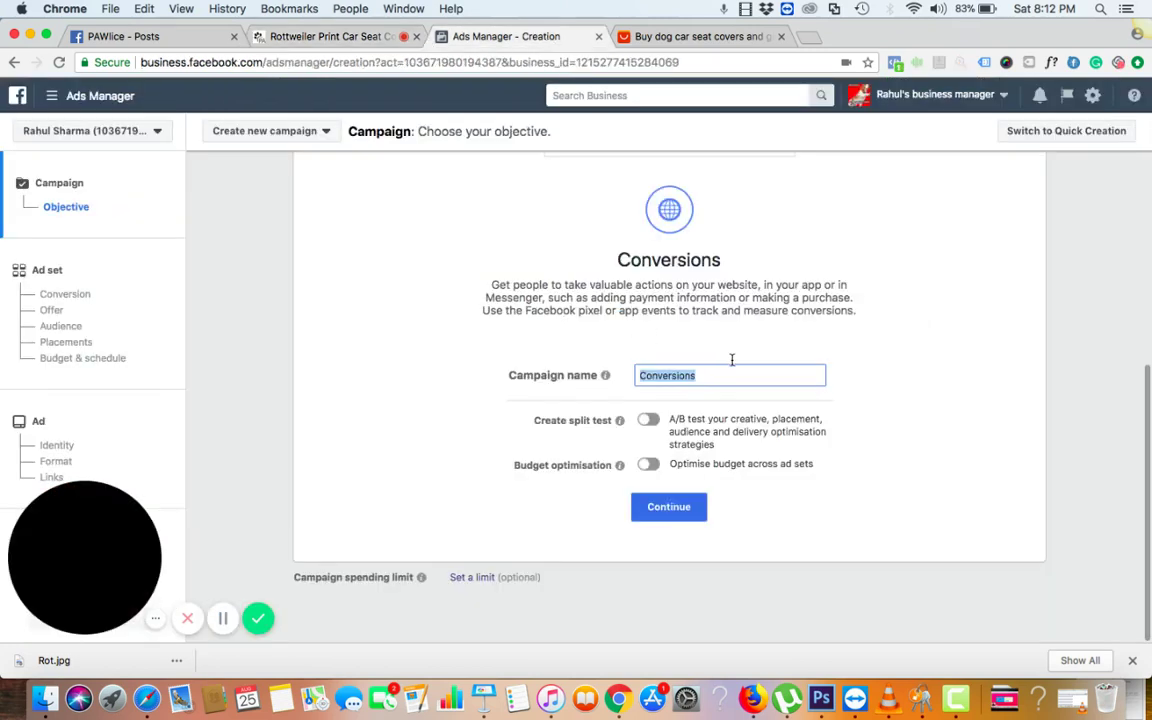
key(ctrl+v)
text(Ca)
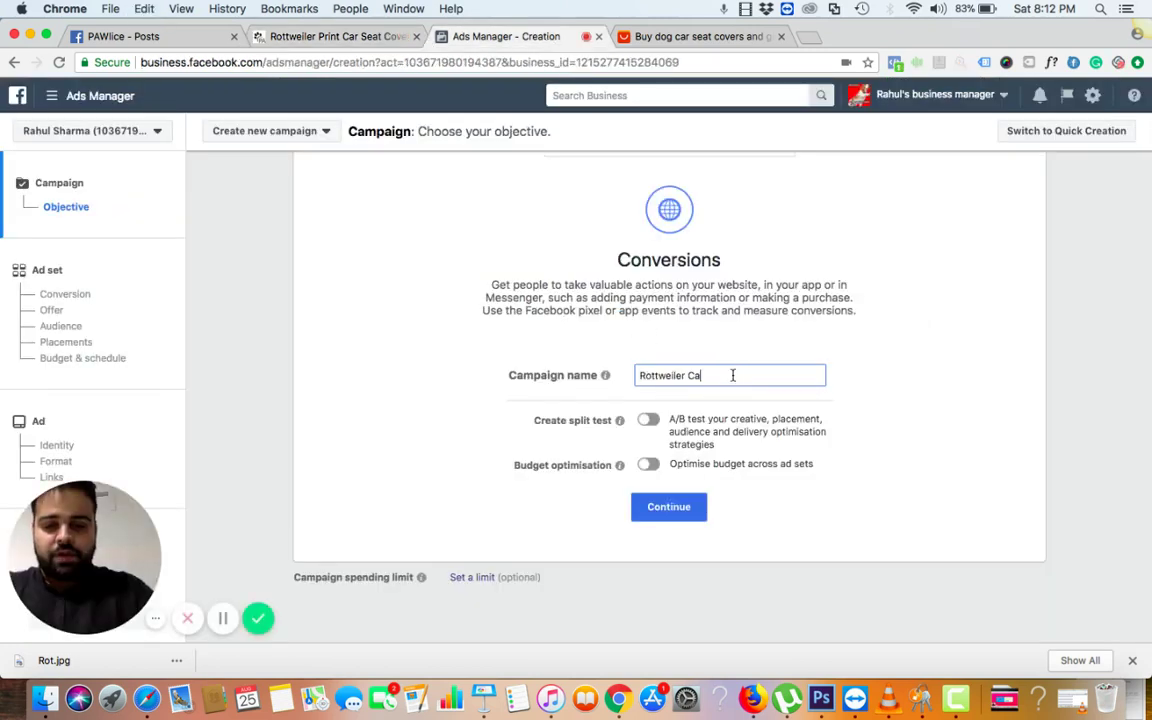
text(r Seat Covers)
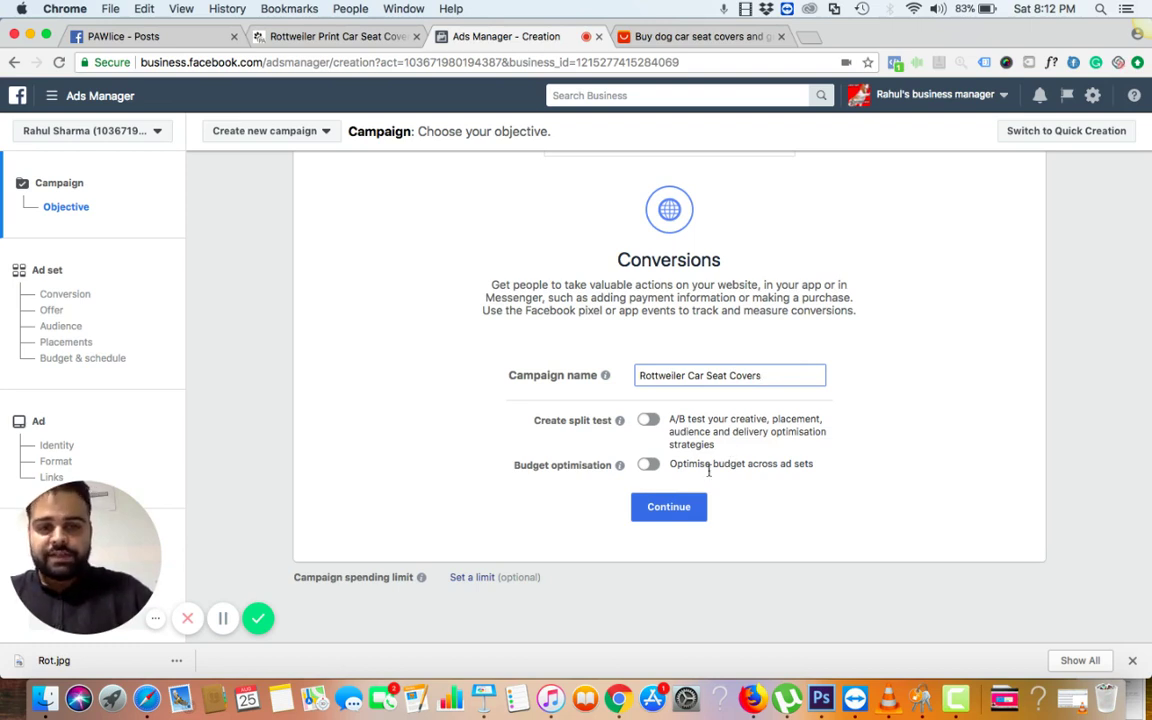
click(684, 509)
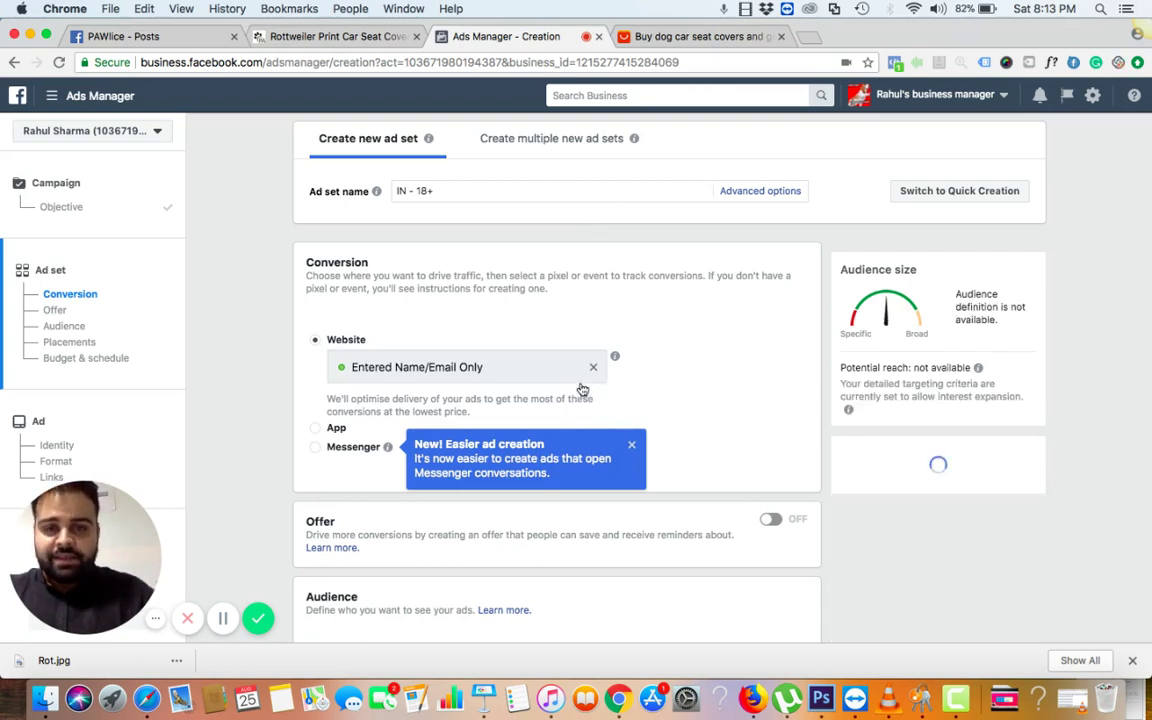
Step: Replace the website conversion event with Purchase and name the ad set "Cars General"
click(593, 367)
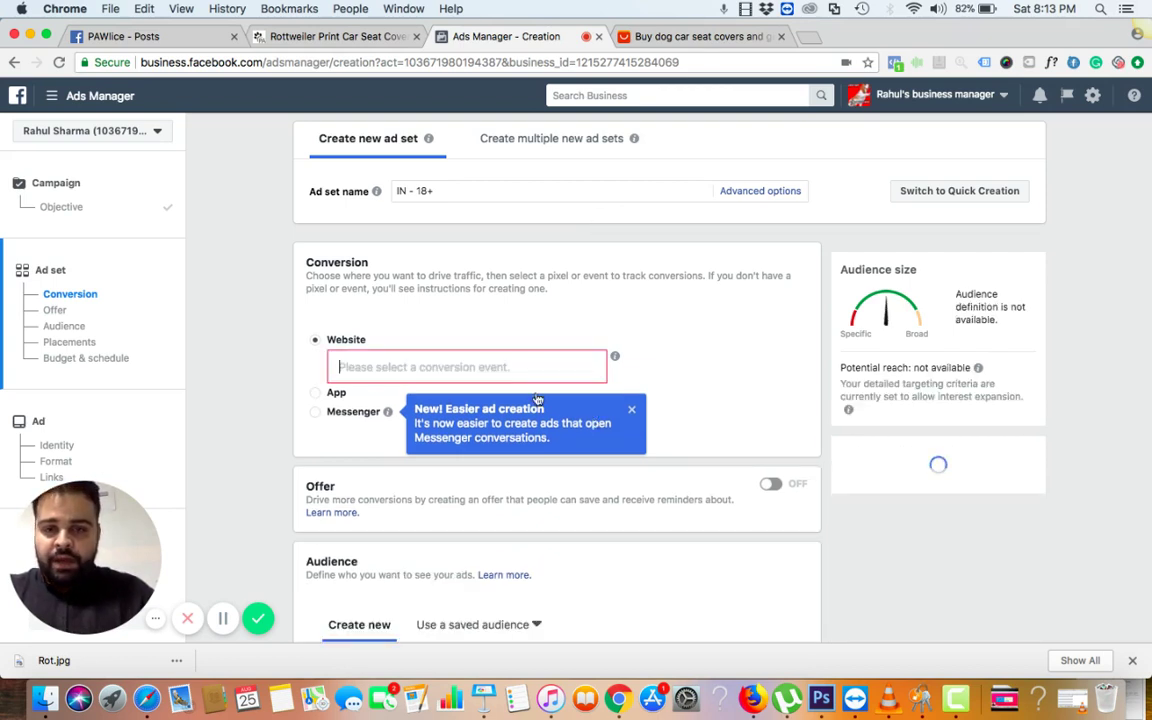
click(488, 364)
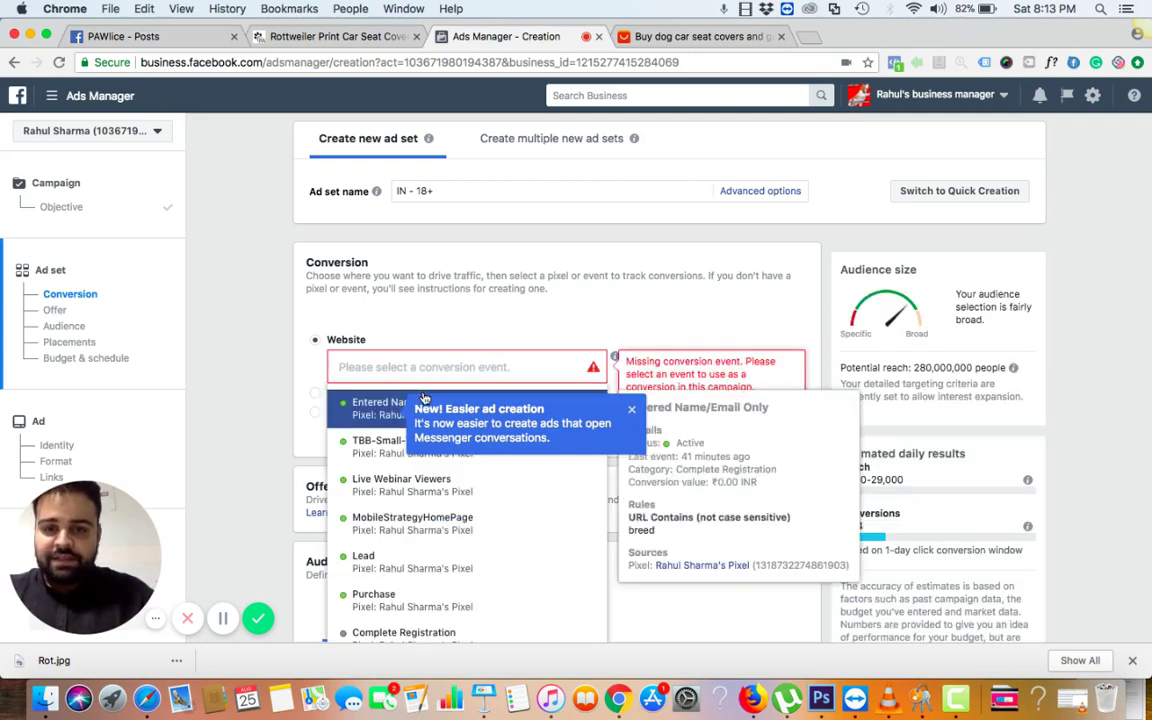
click(420, 603)
click(485, 194)
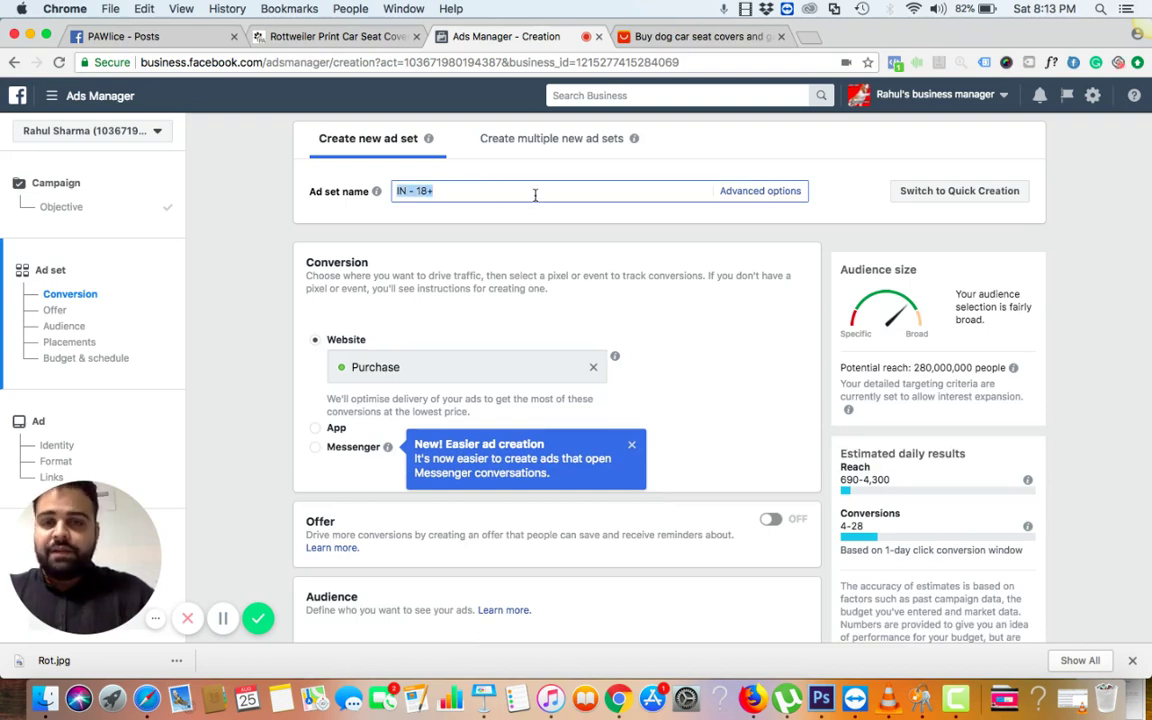
text(Cars General)
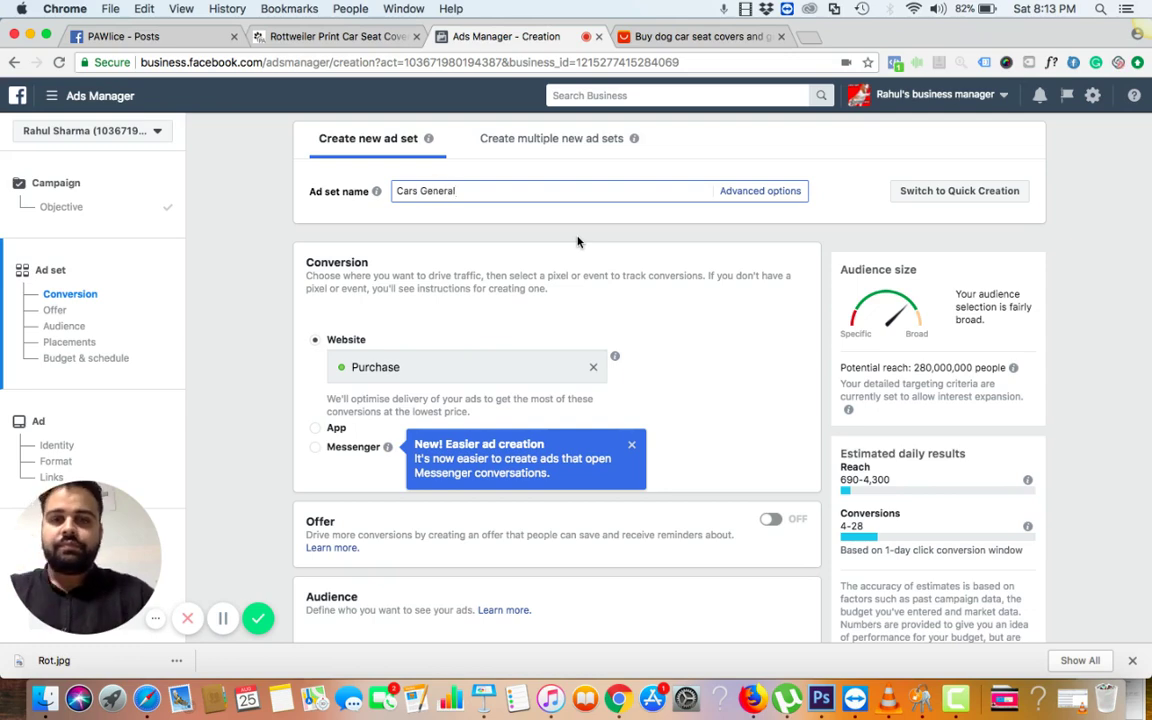
Step: Remove India from the audience locations and target the United States instead
scroll(690, 320, down, 5)
scroll(693, 324, down, 5)
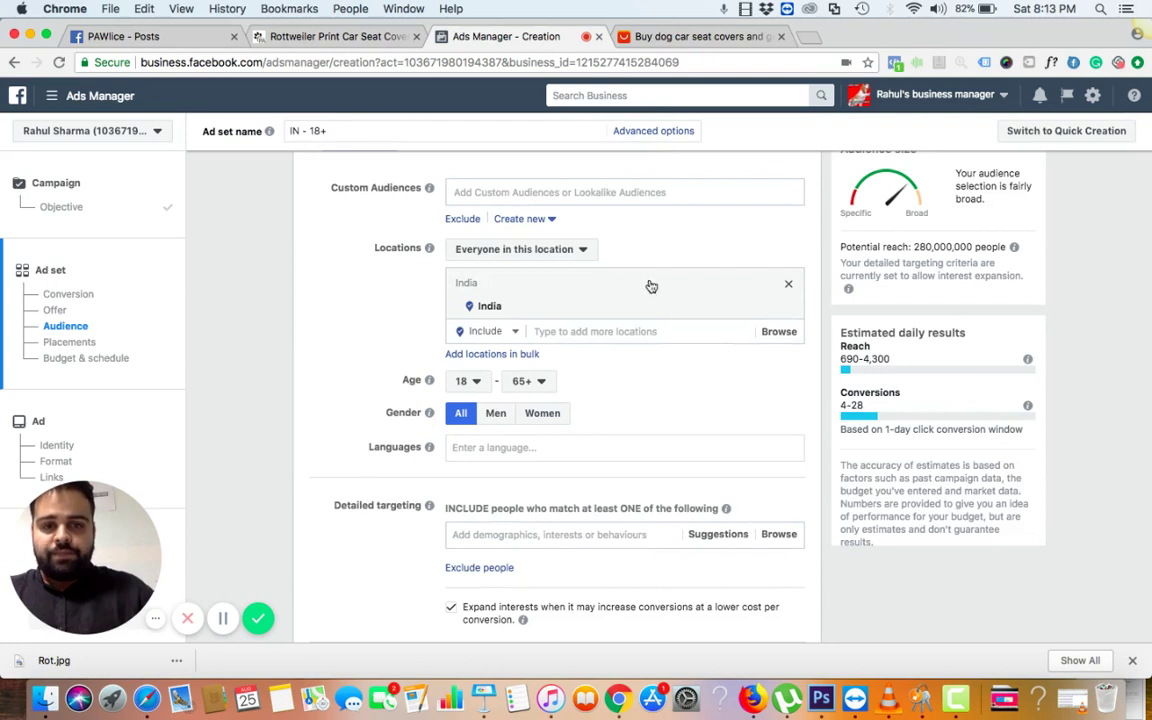
click(787, 290)
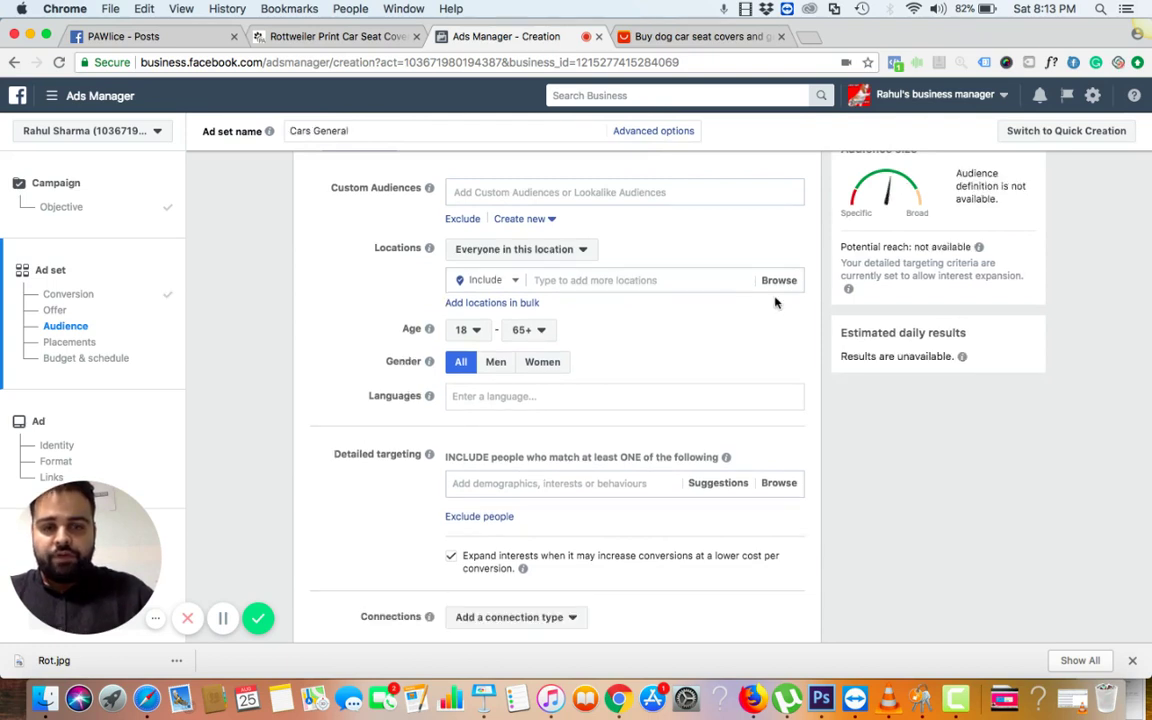
click(683, 284)
text(unite)
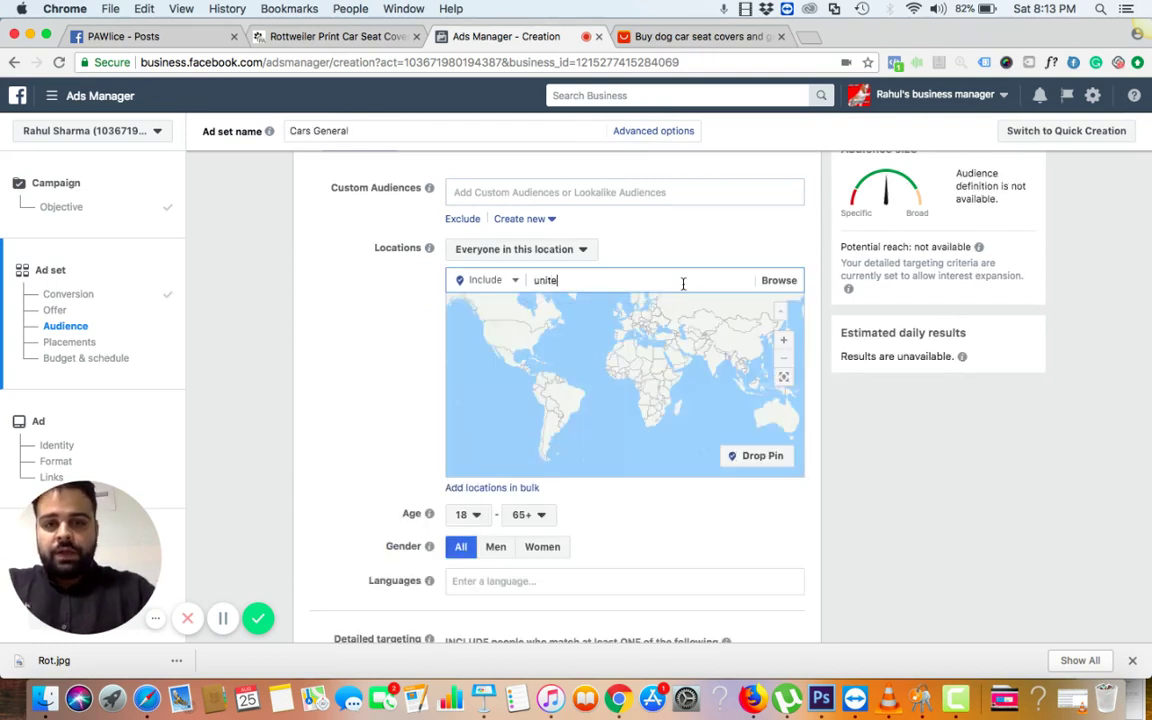
text(d)
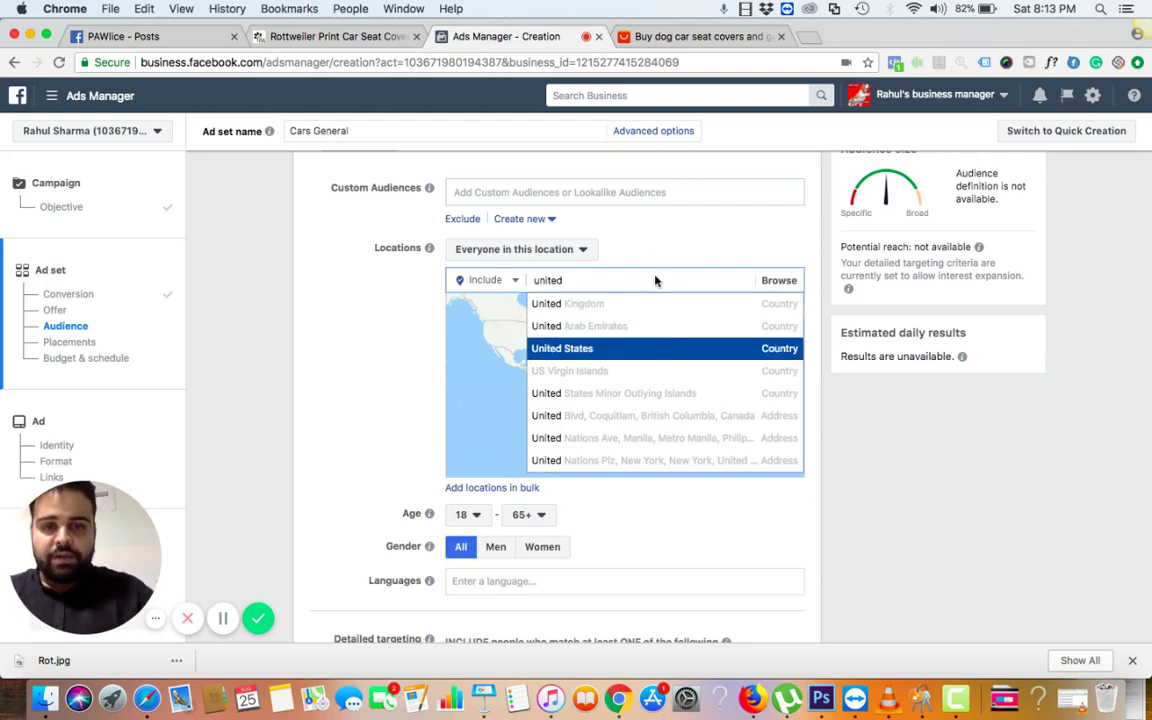
key(Return)
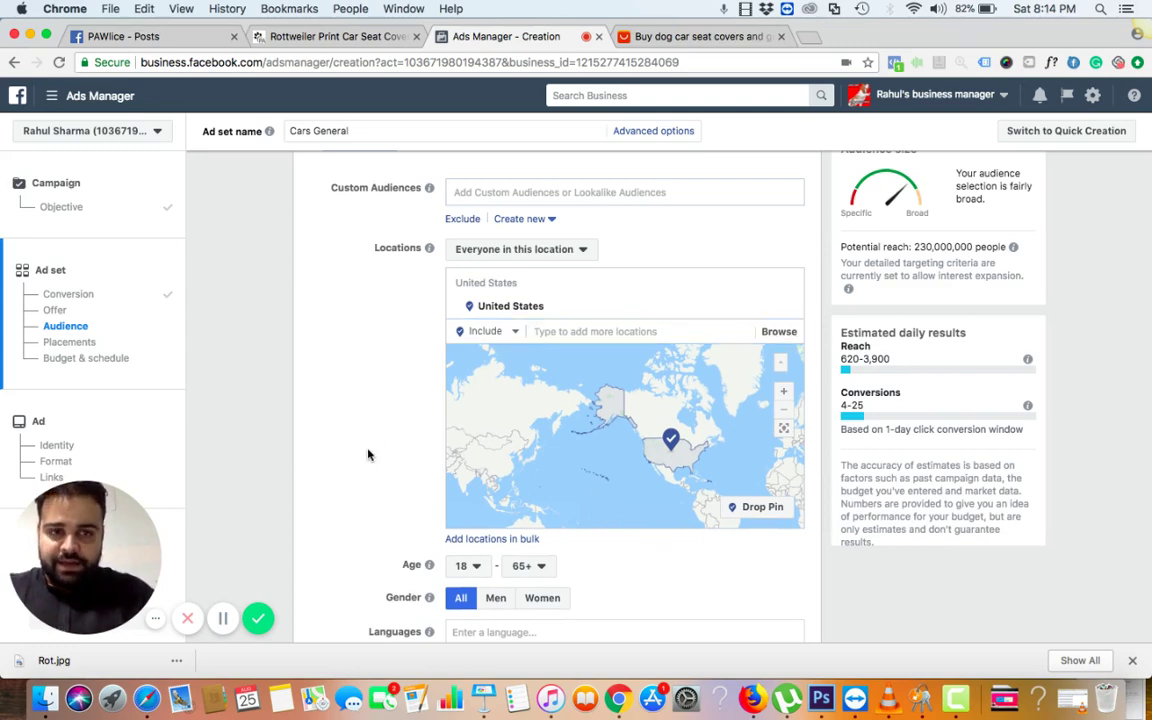
Step: Turn off expanding interests for a lower cost per conversion in the detailed targeting
scroll(368, 452, down, 5)
click(451, 329)
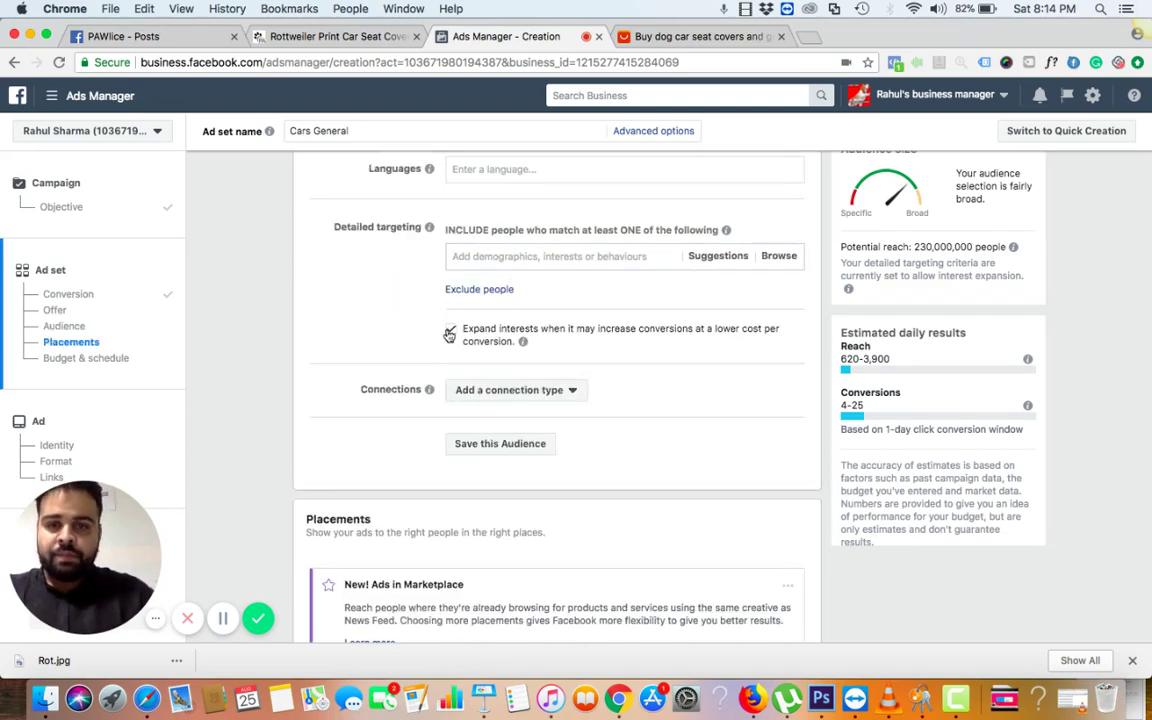
scroll(676, 347, up, 3)
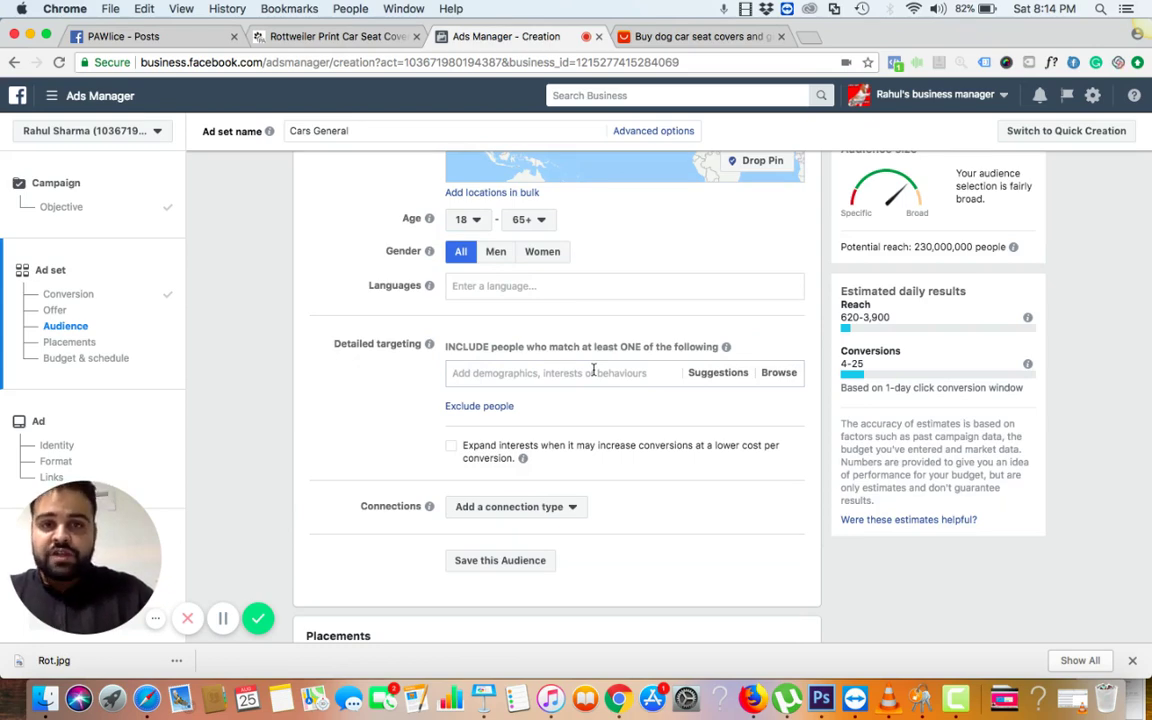
Step: Check the Rottweiler product page, then return to Ads Manager and add the Rottweiler interest to the detailed targeting
click(288, 40)
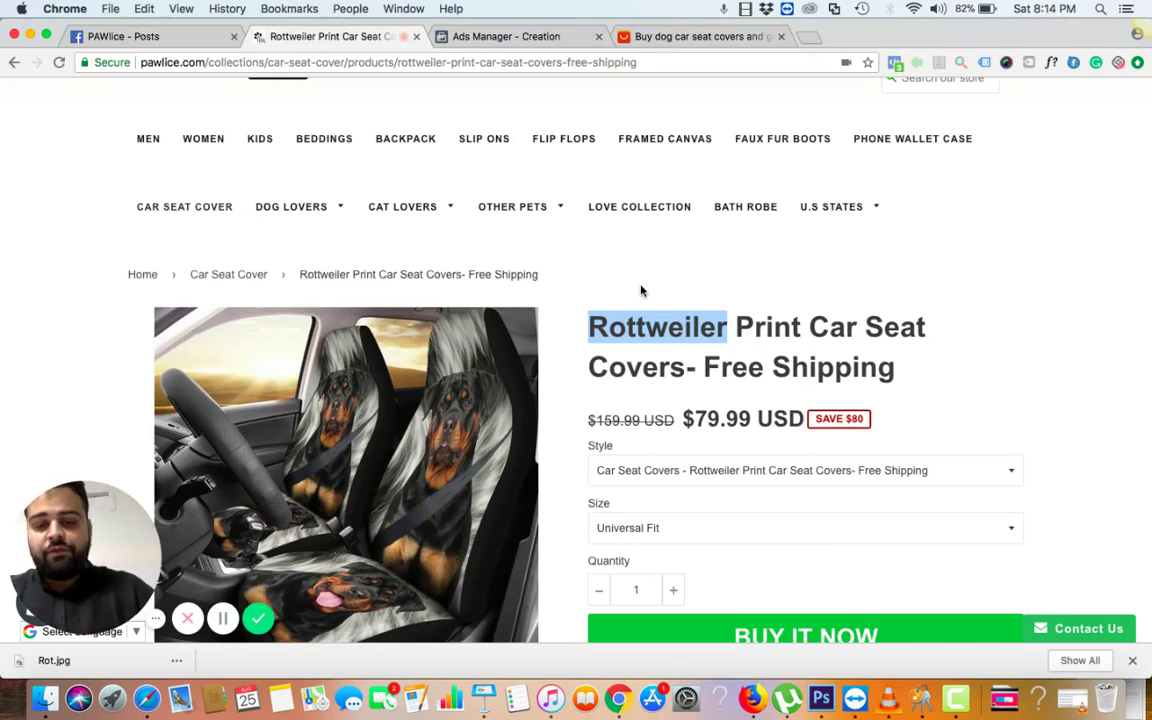
click(477, 36)
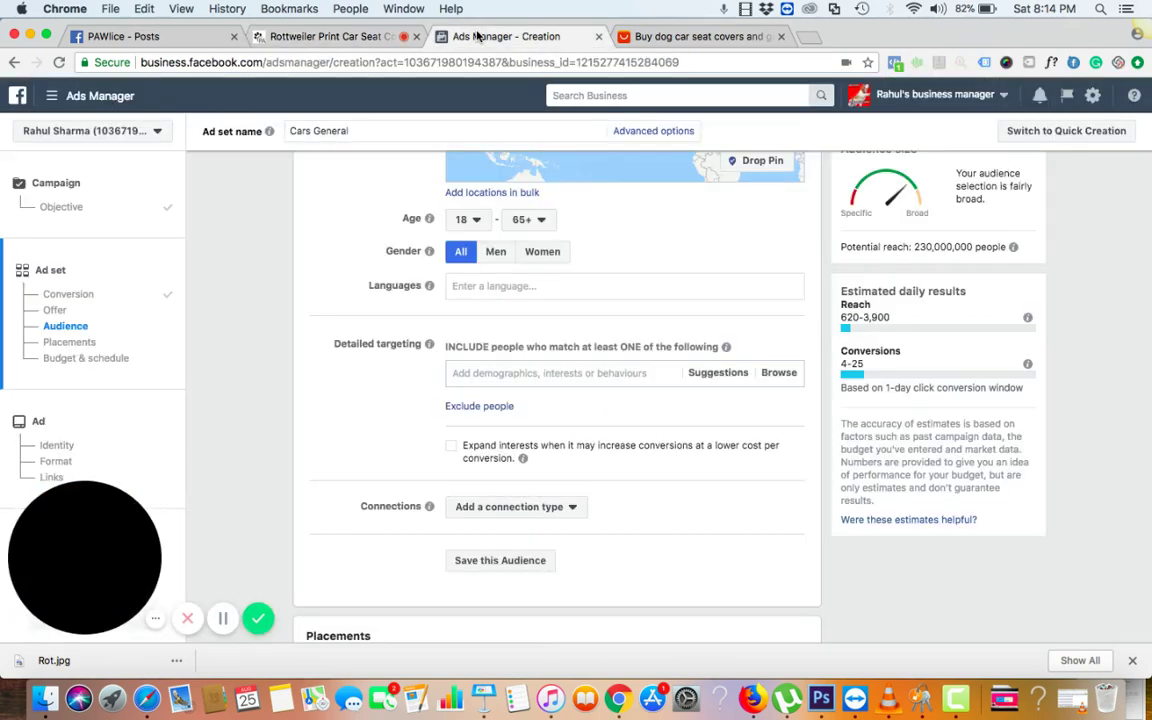
click(537, 374)
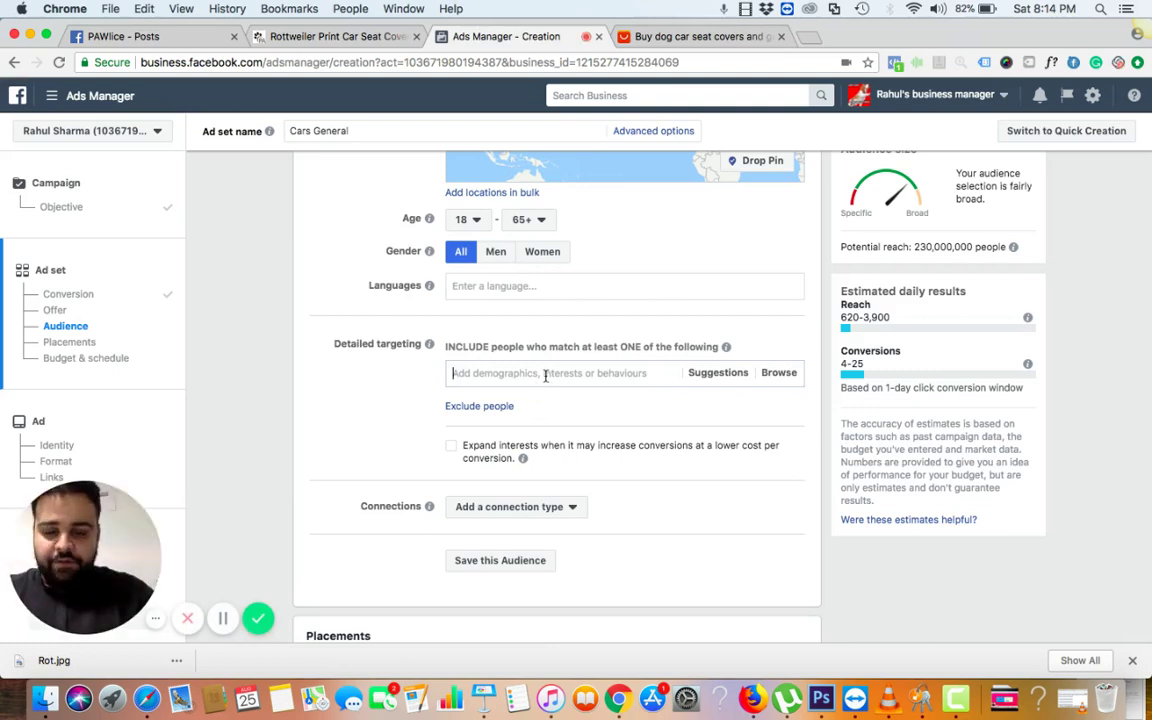
text(Rottweiler)
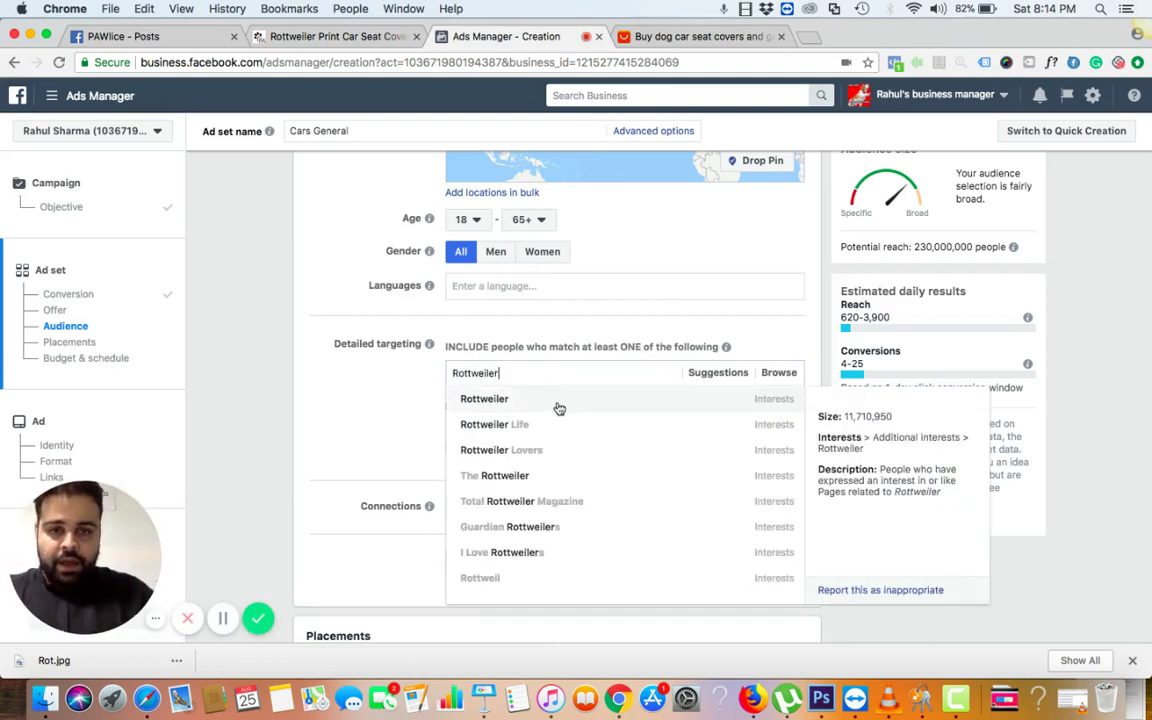
click(558, 405)
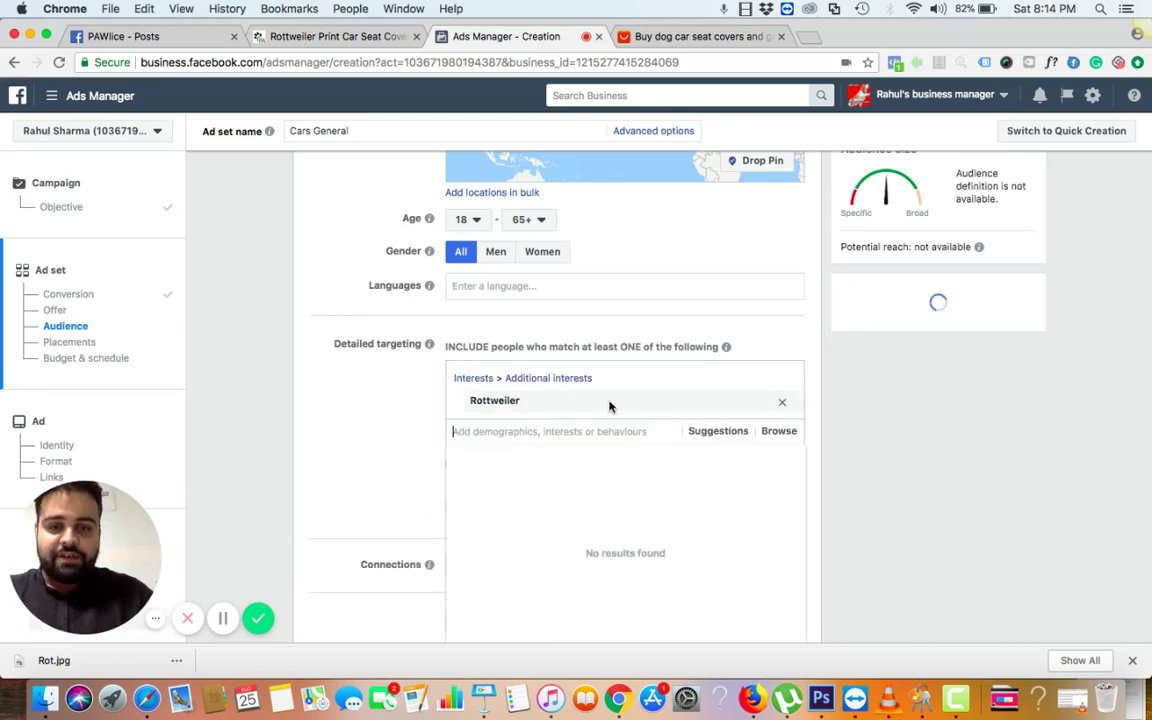
Step: Look over the suggested interests, then search for Rottweiler and add the Rottweiler Lovers interest to the detailed targeting
scroll(609, 404, down, 2)
click(712, 367)
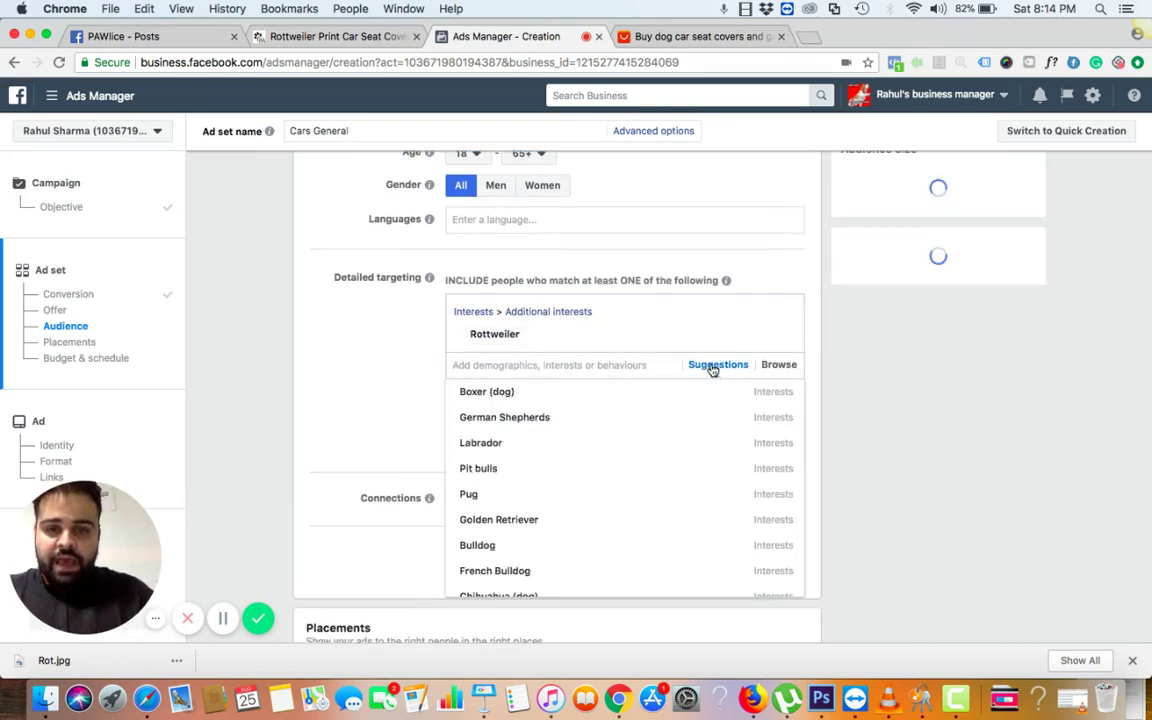
click(588, 364)
text(Rottweiler)
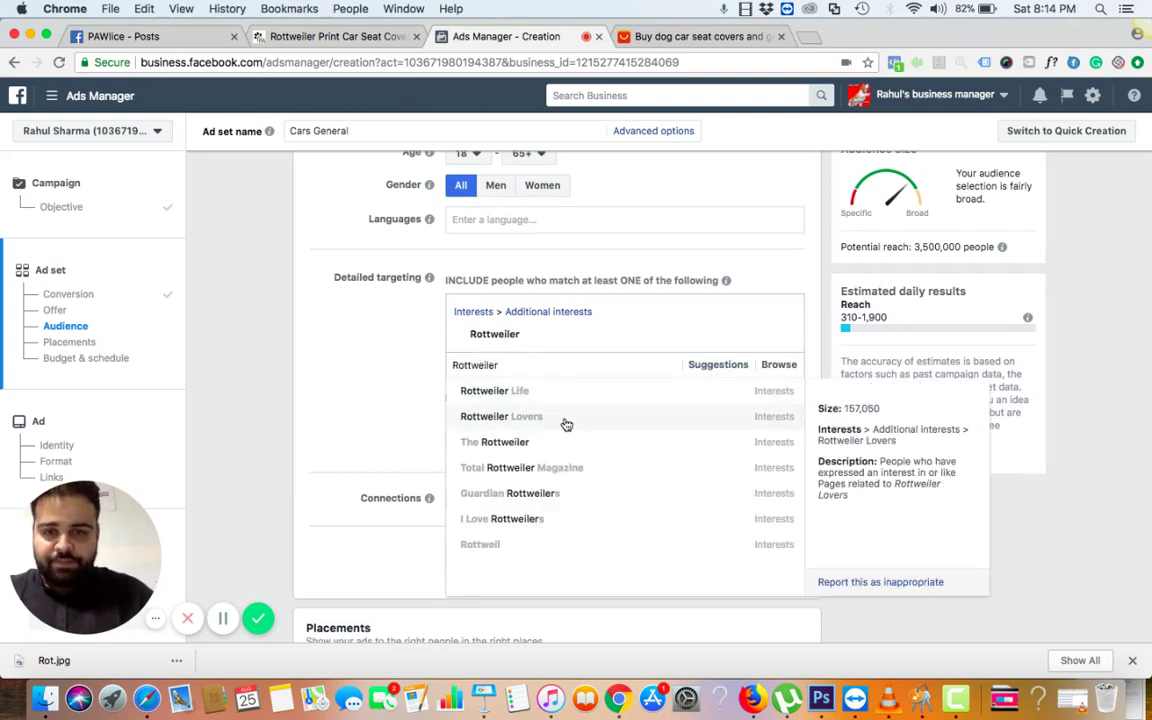
click(566, 418)
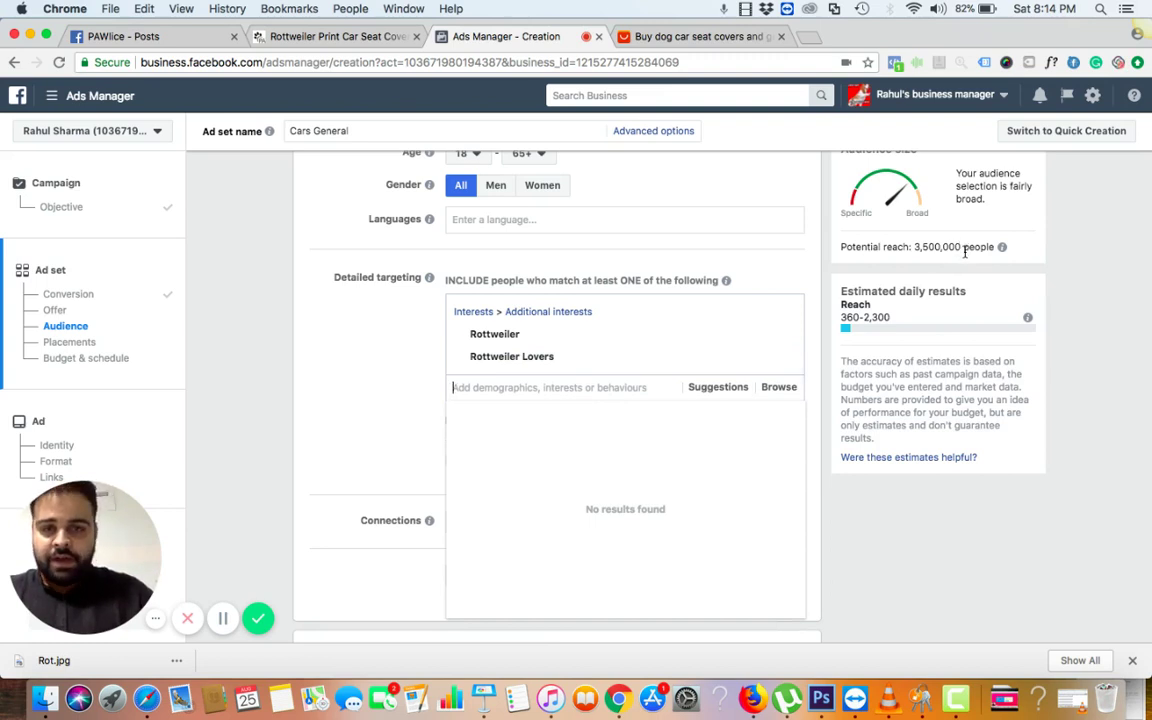
click(975, 594)
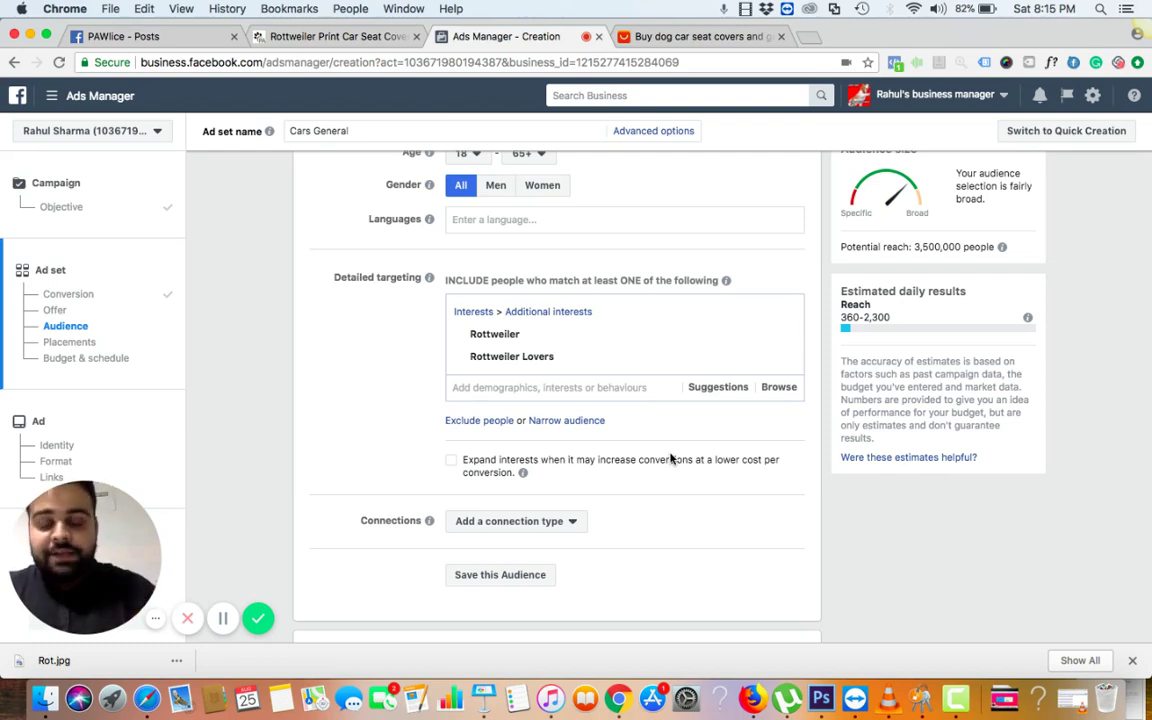
Step: Narrow the audience with an additional must-also-match condition below the Rottweiler interests, leaving it empty
mouse_move(522, 472)
scroll(620, 470, down, 1)
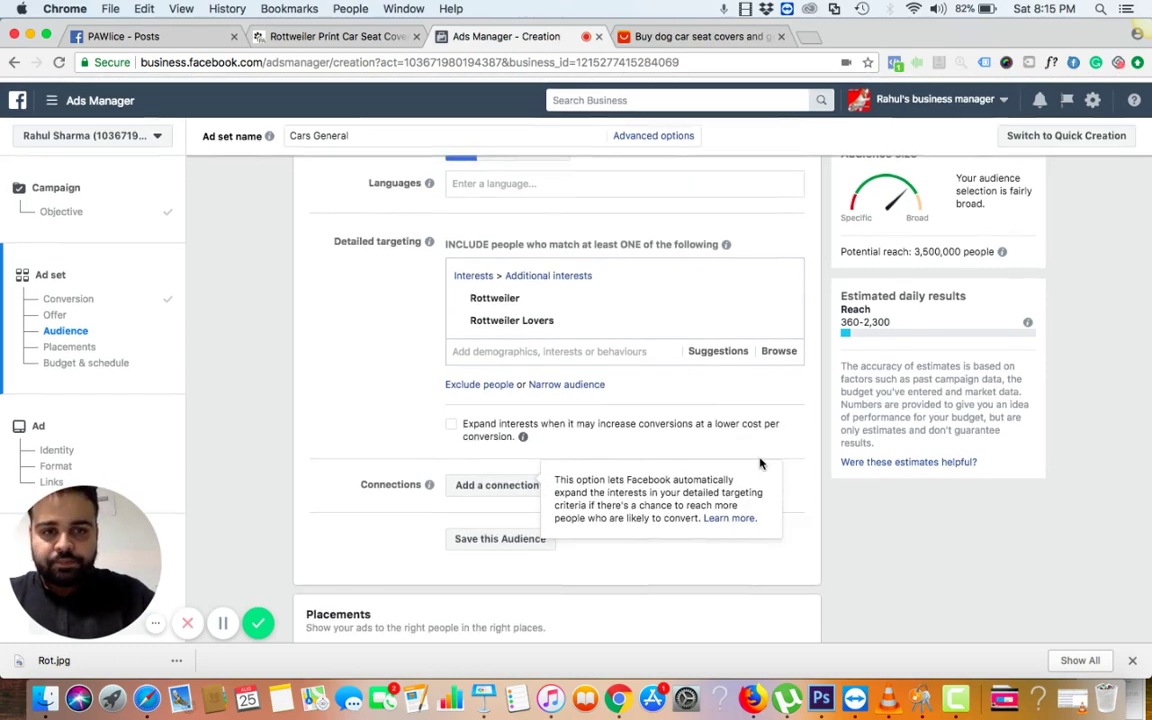
click(541, 379)
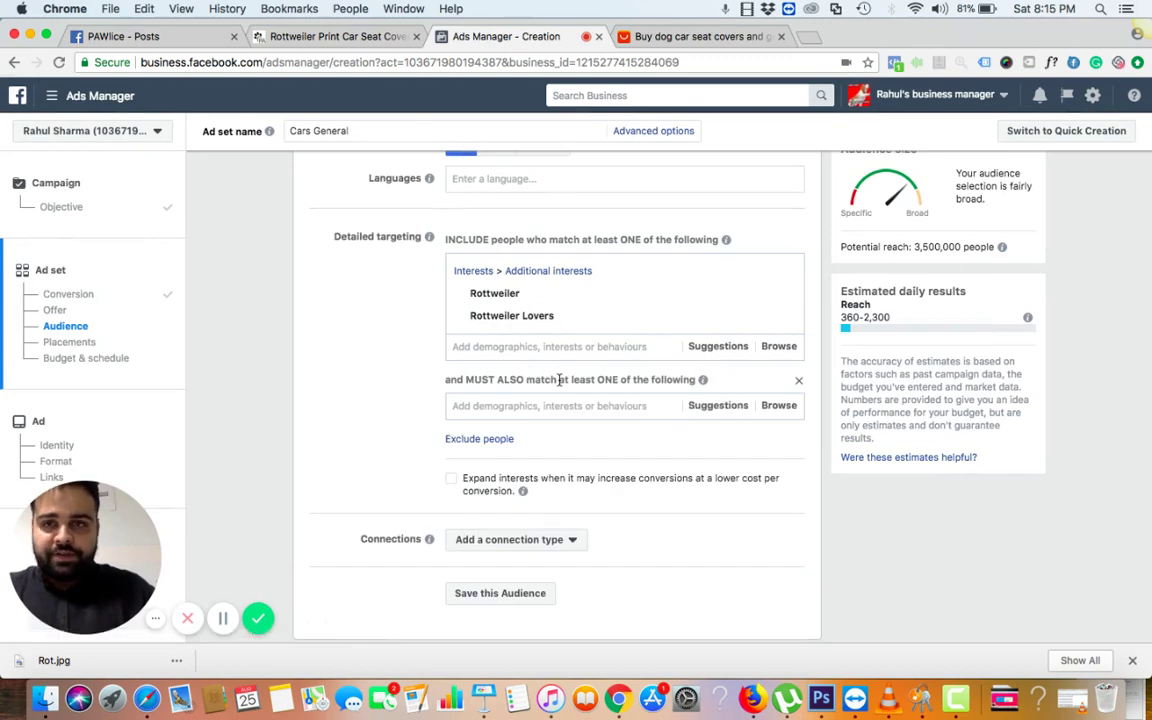
click(558, 408)
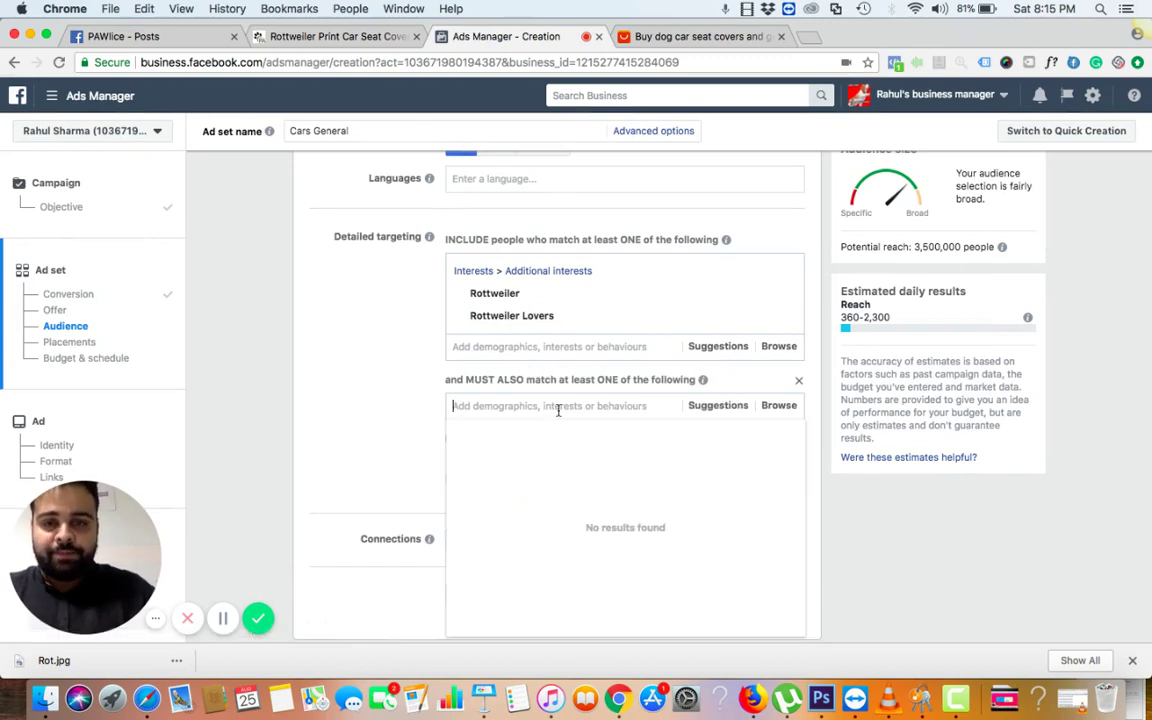
click(335, 410)
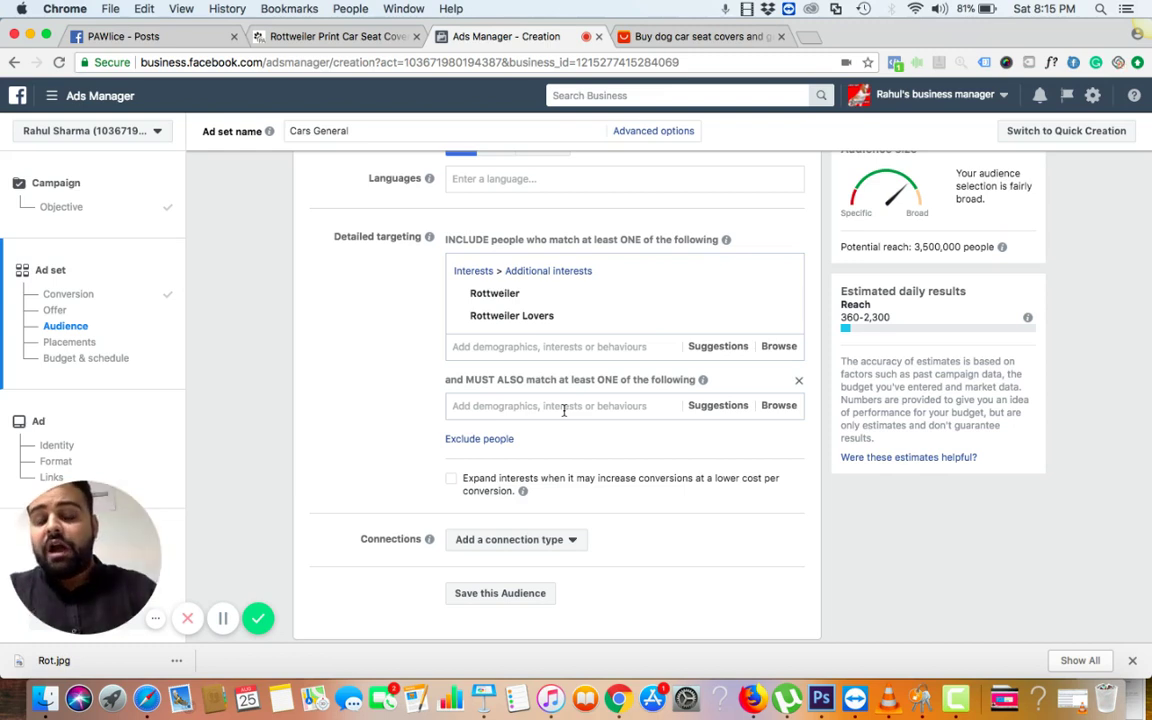
Step: Open Google in a new browser tab and search for "top car models sold in USA in 2017"
click(810, 36)
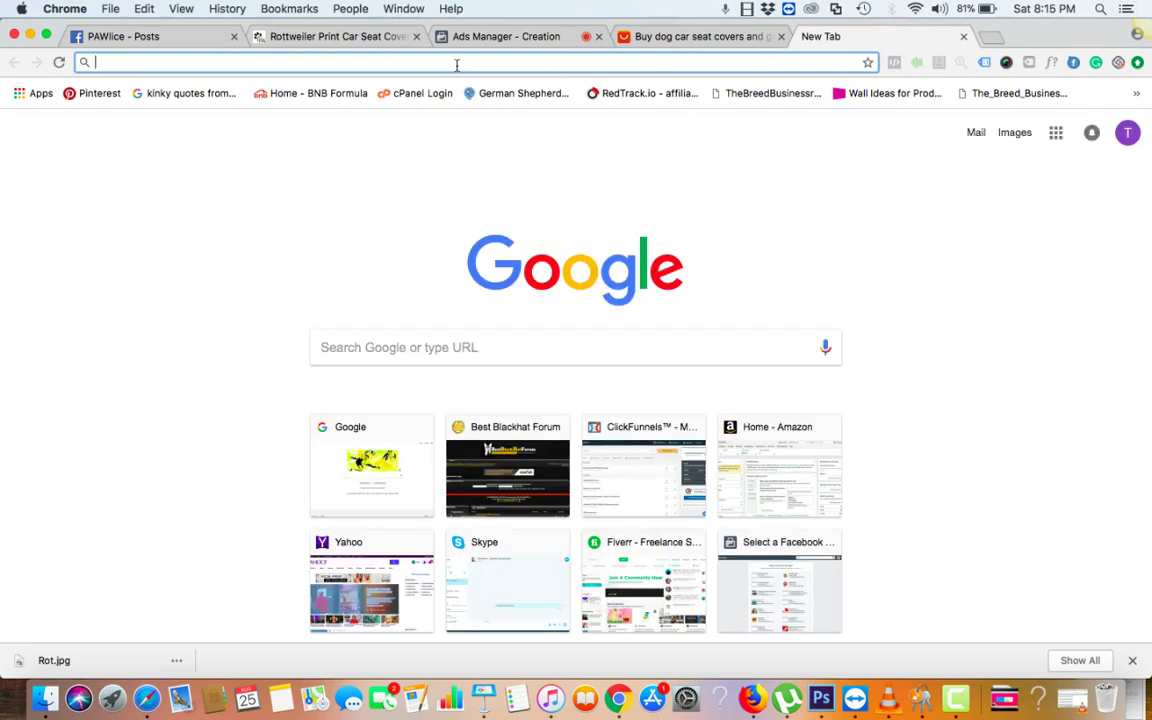
text(google.com)
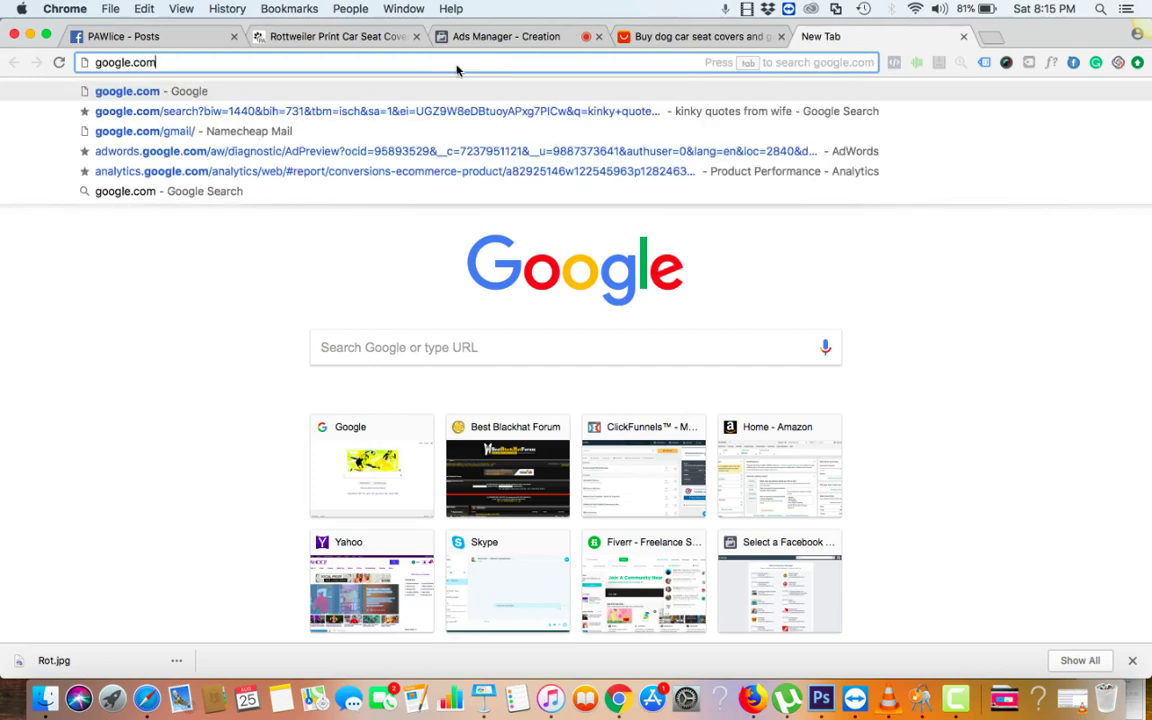
key(Return)
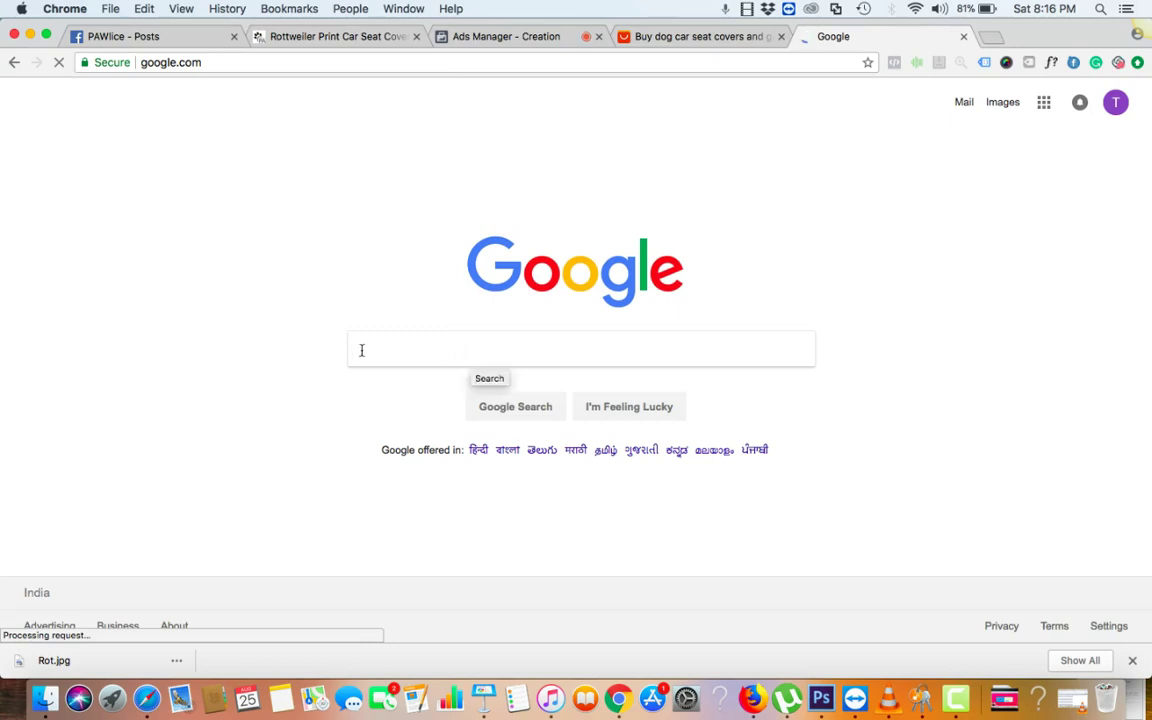
text(top car)
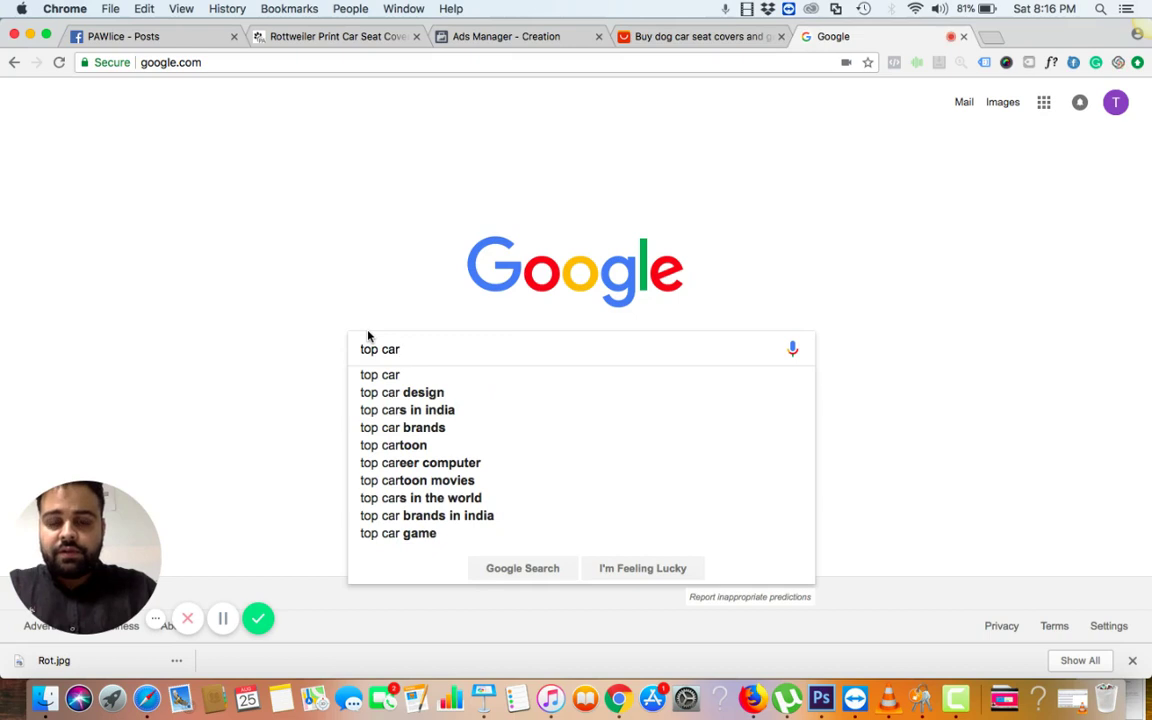
text( model)
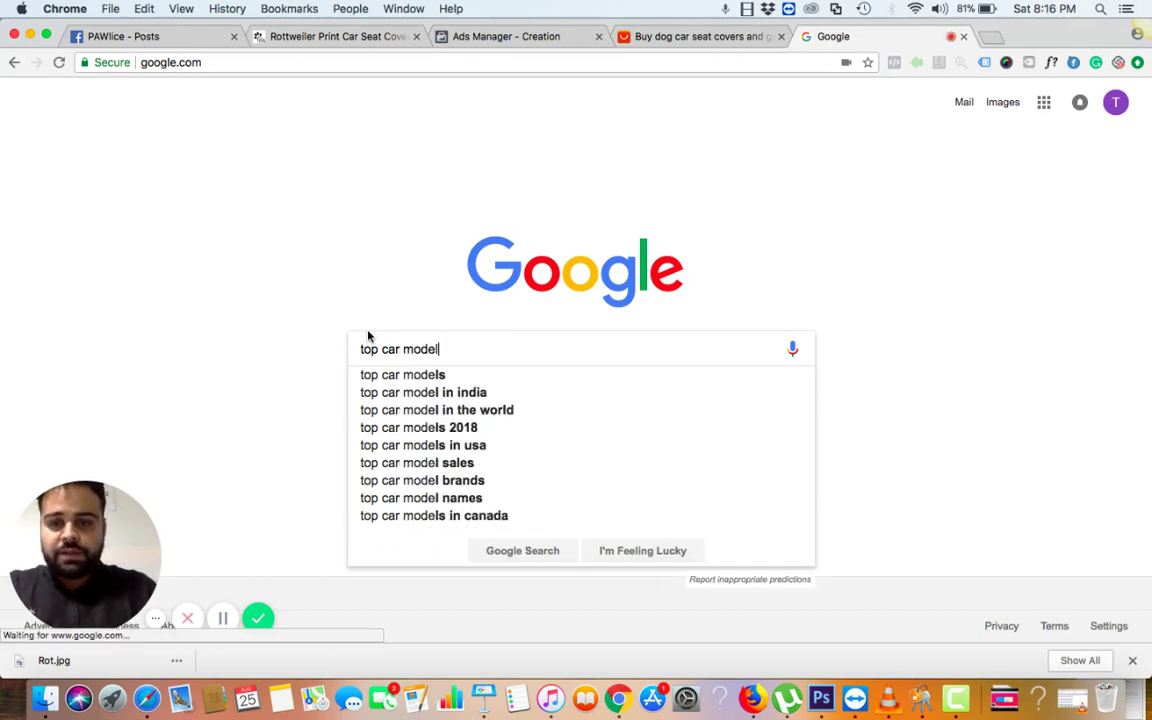
text(s in 2017)
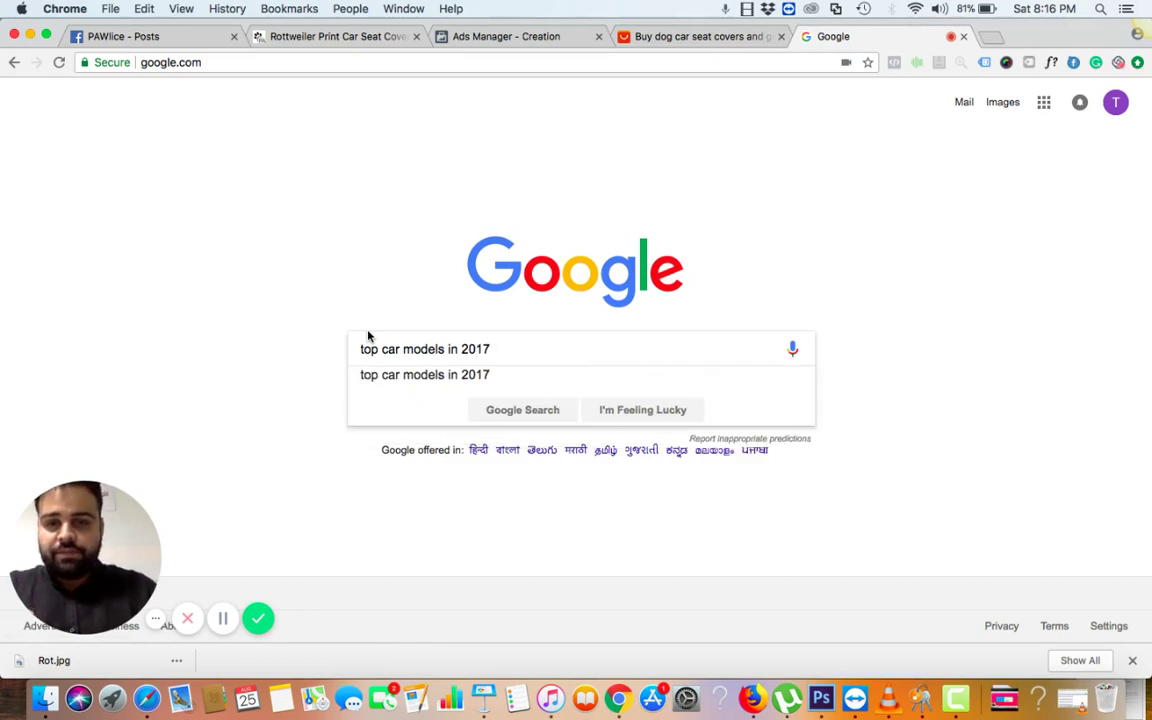
click(445, 349)
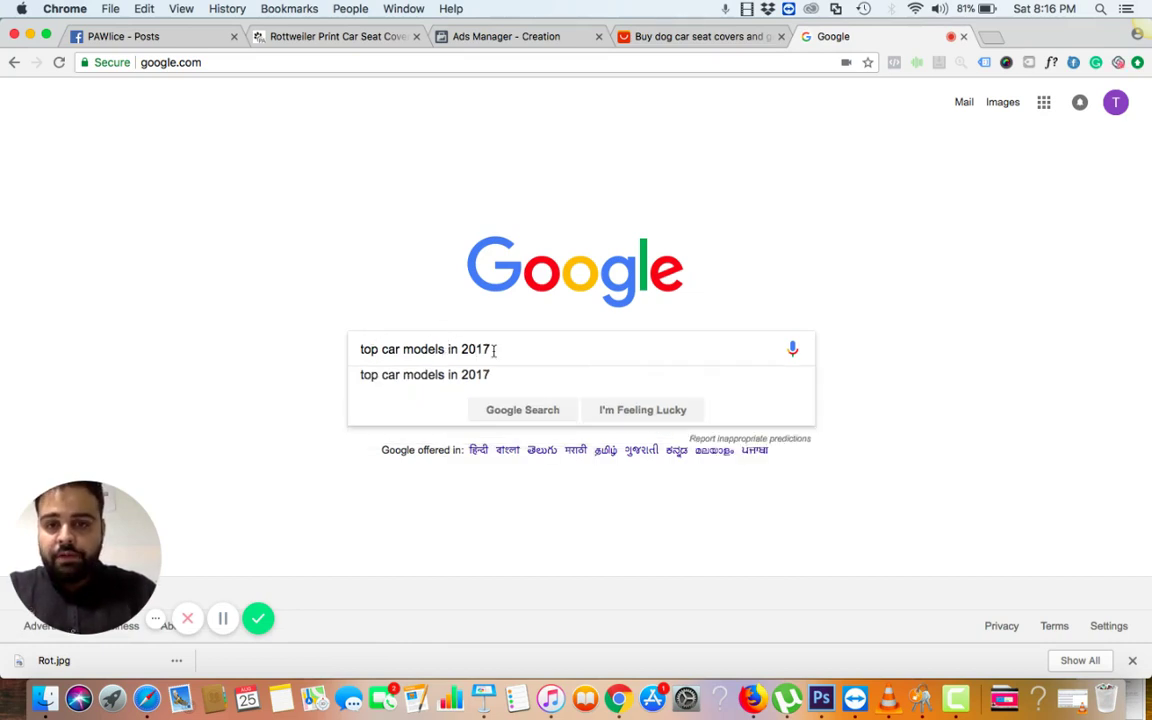
text(sold in USA)
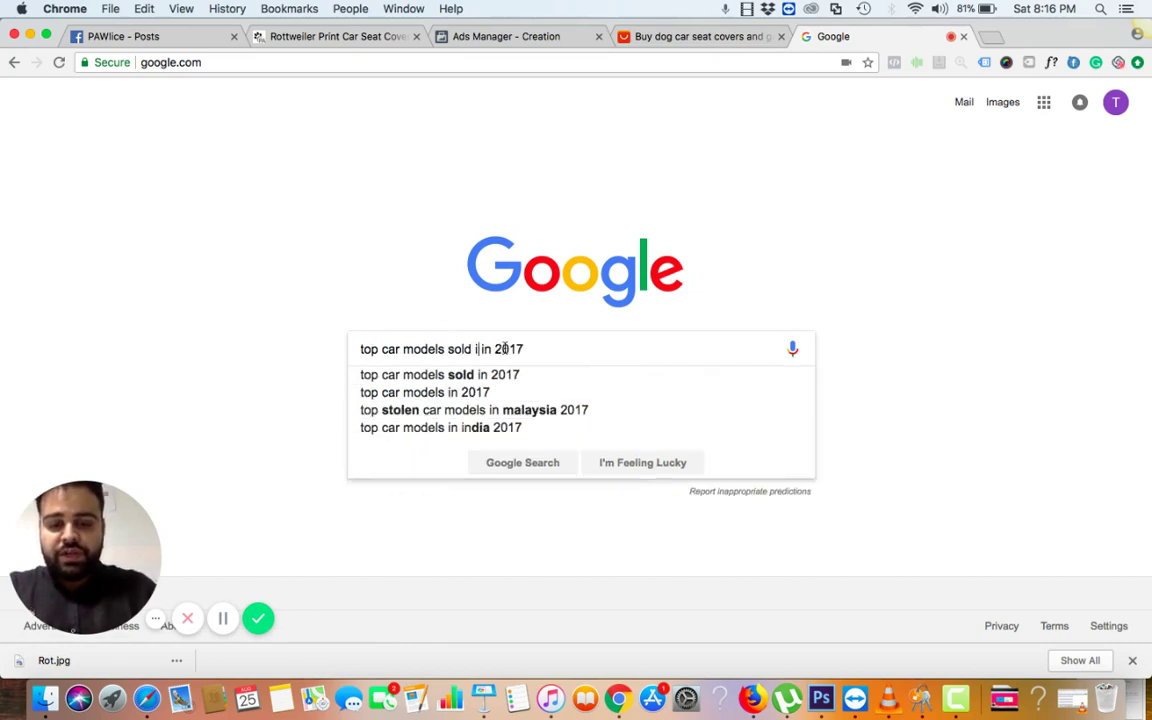
key(Return)
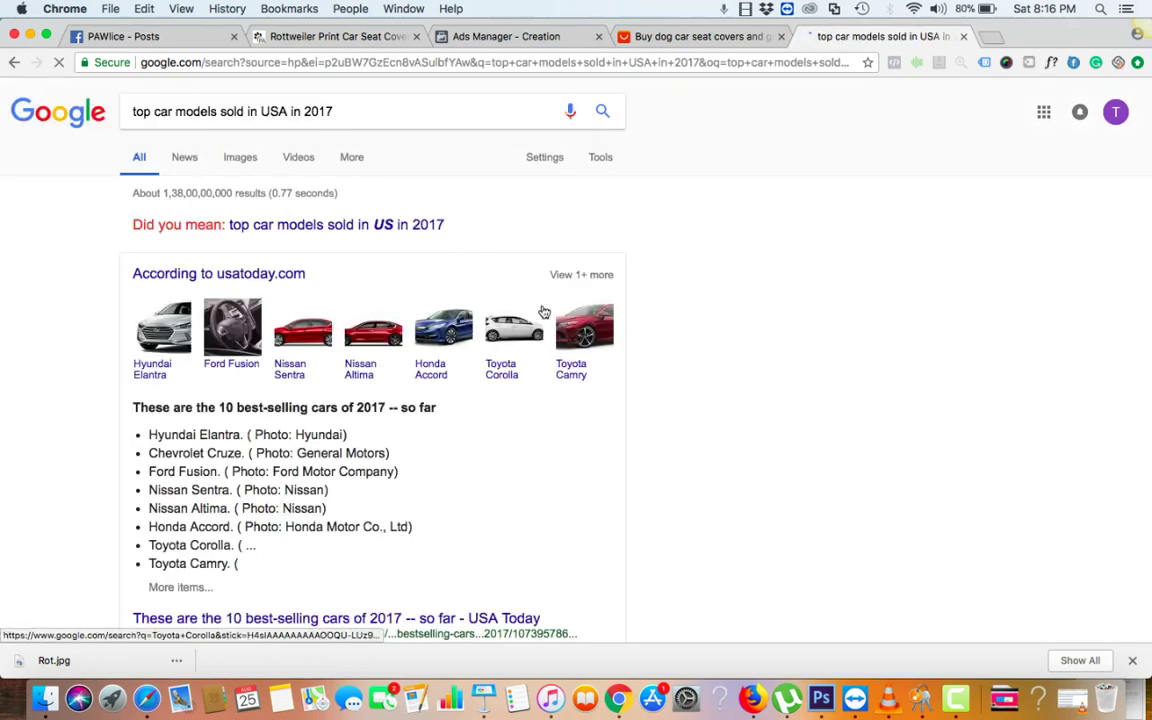
Step: Copy Hyundai Elantra from the best-selling cars list and add it in Ads Manager as a must-also-match interest, checking the potential reach
scroll(542, 311, down, 1)
scroll(464, 457, down, 1)
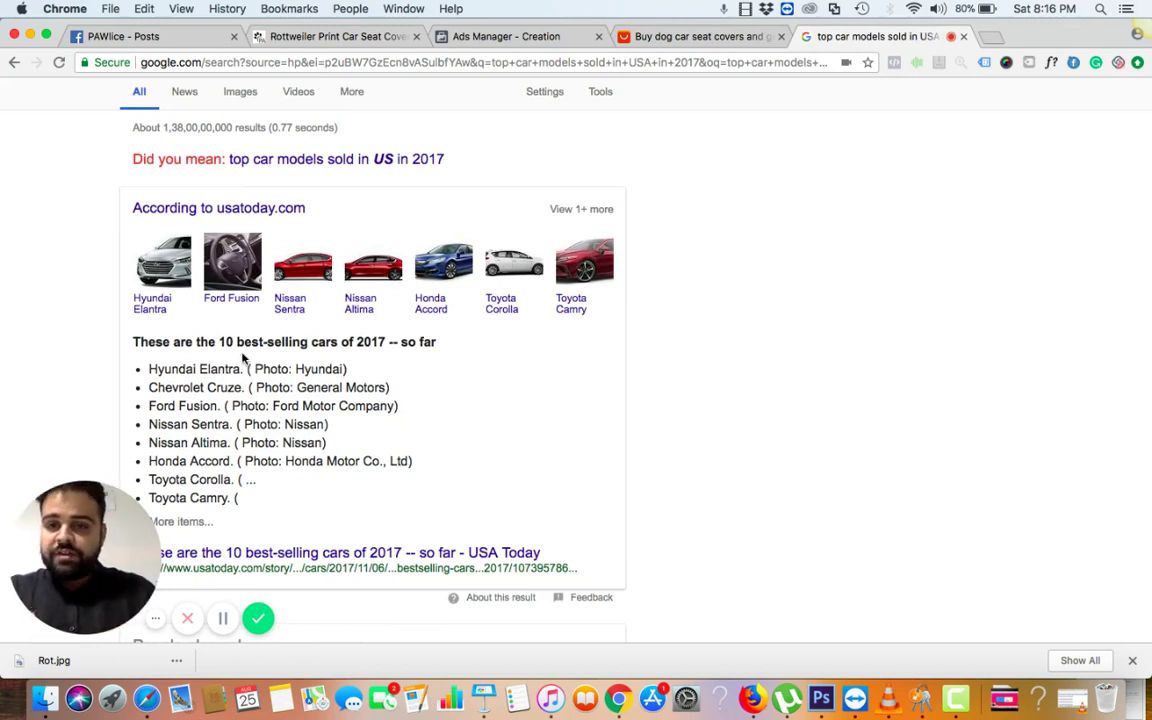
drag(240, 369, 148, 371)
key(super+c)
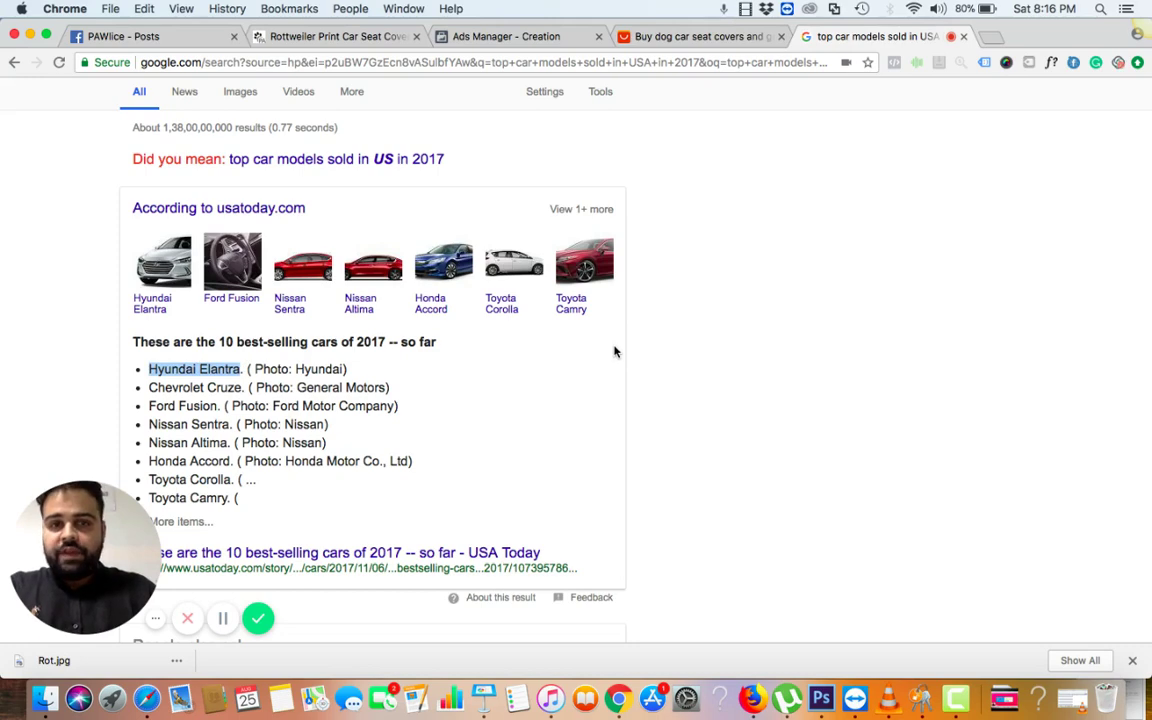
click(507, 36)
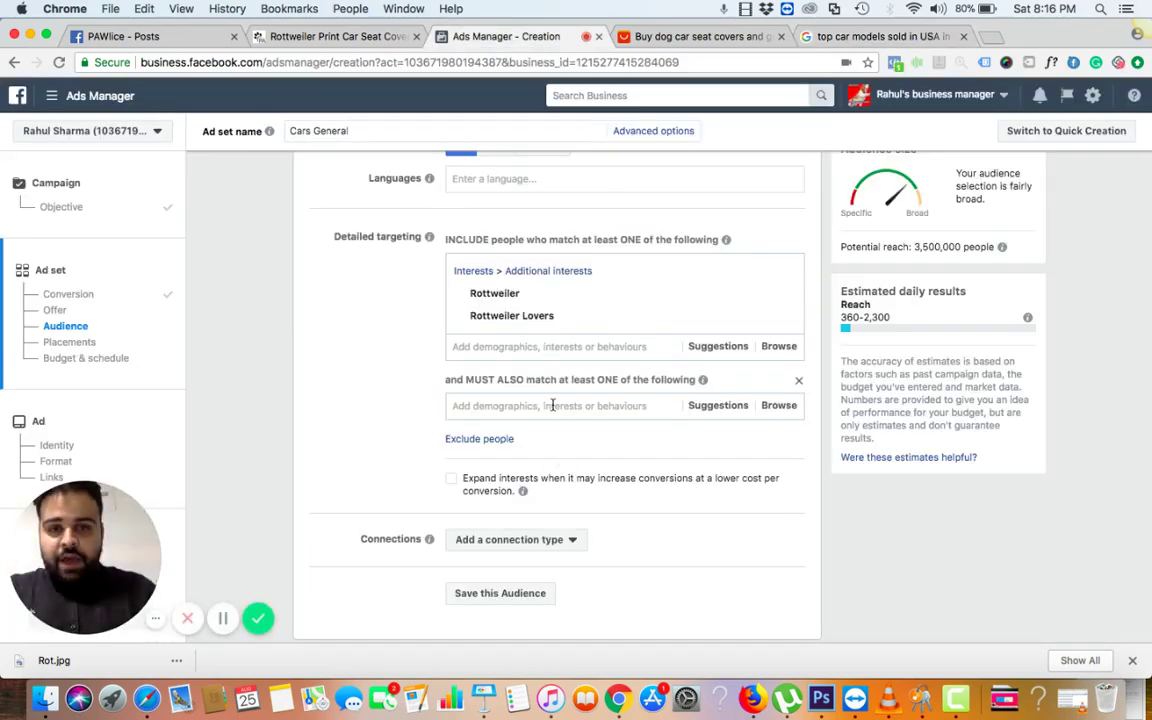
click(552, 405)
key(super+v)
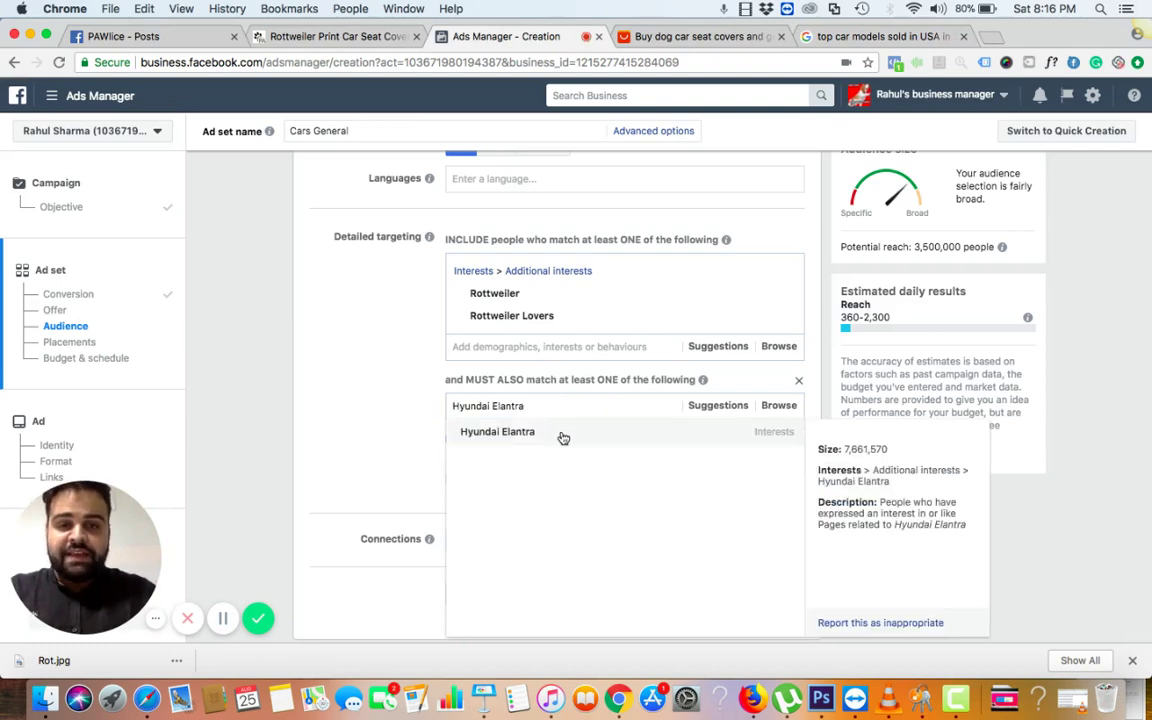
click(563, 438)
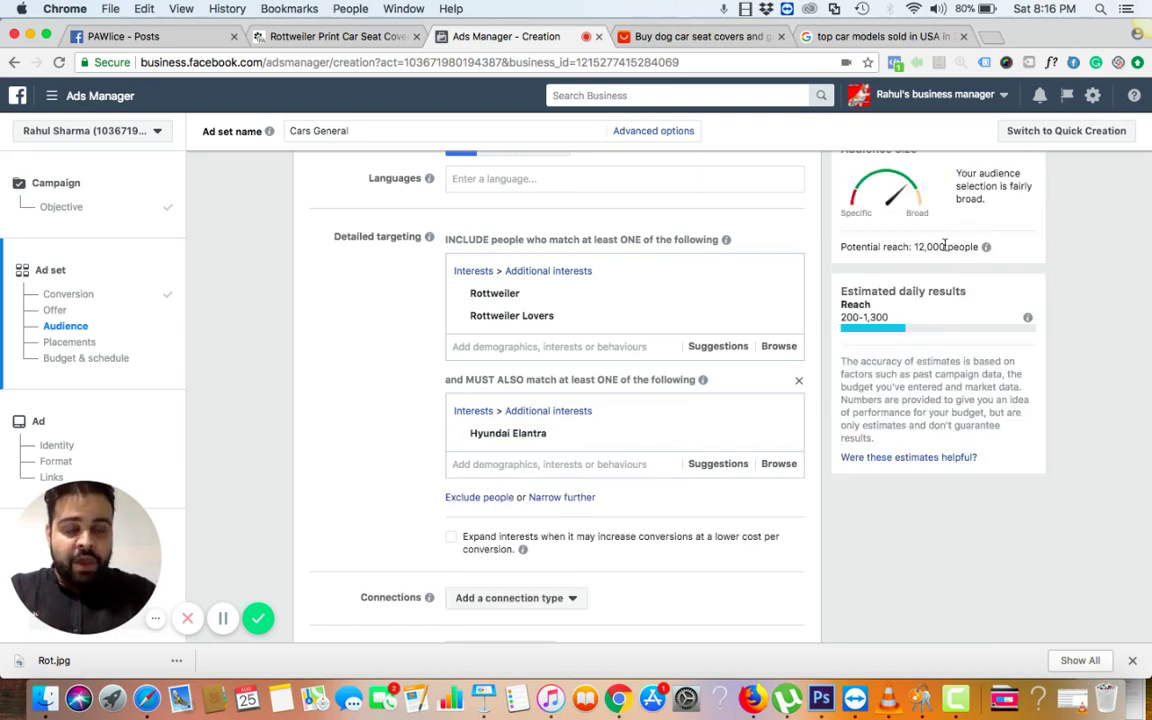
drag(946, 246, 911, 244)
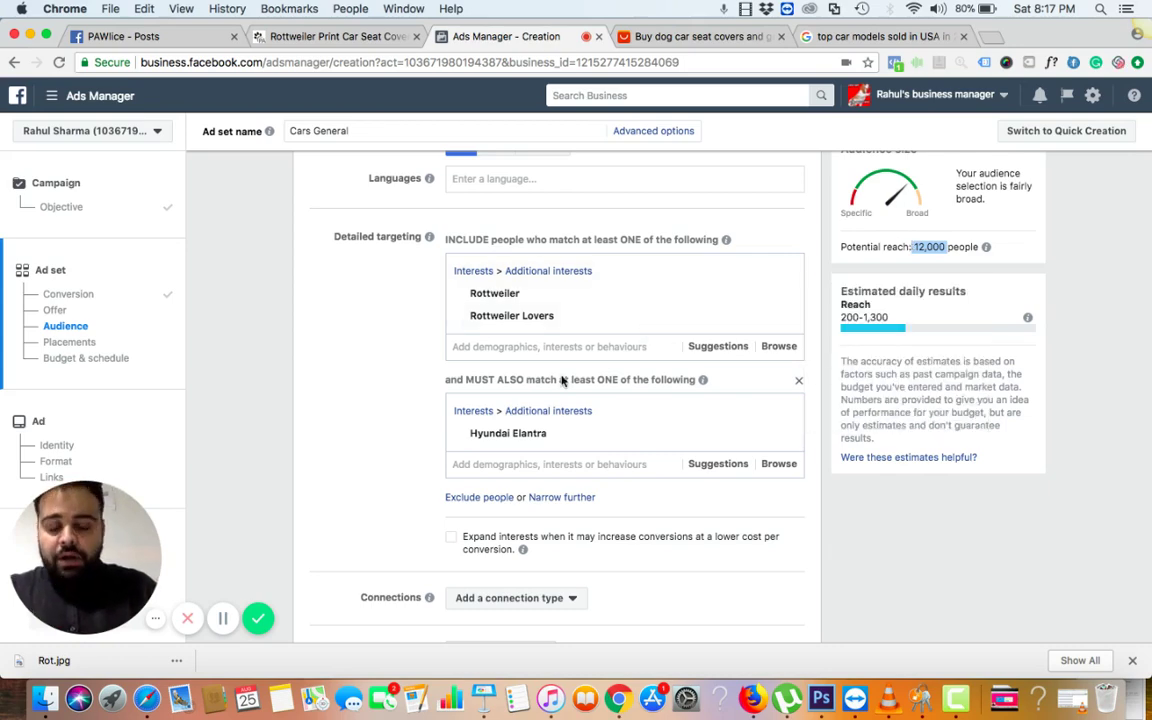
Step: Rename the ad set as Hyundai Elantra
scroll(420, 387, up, 10)
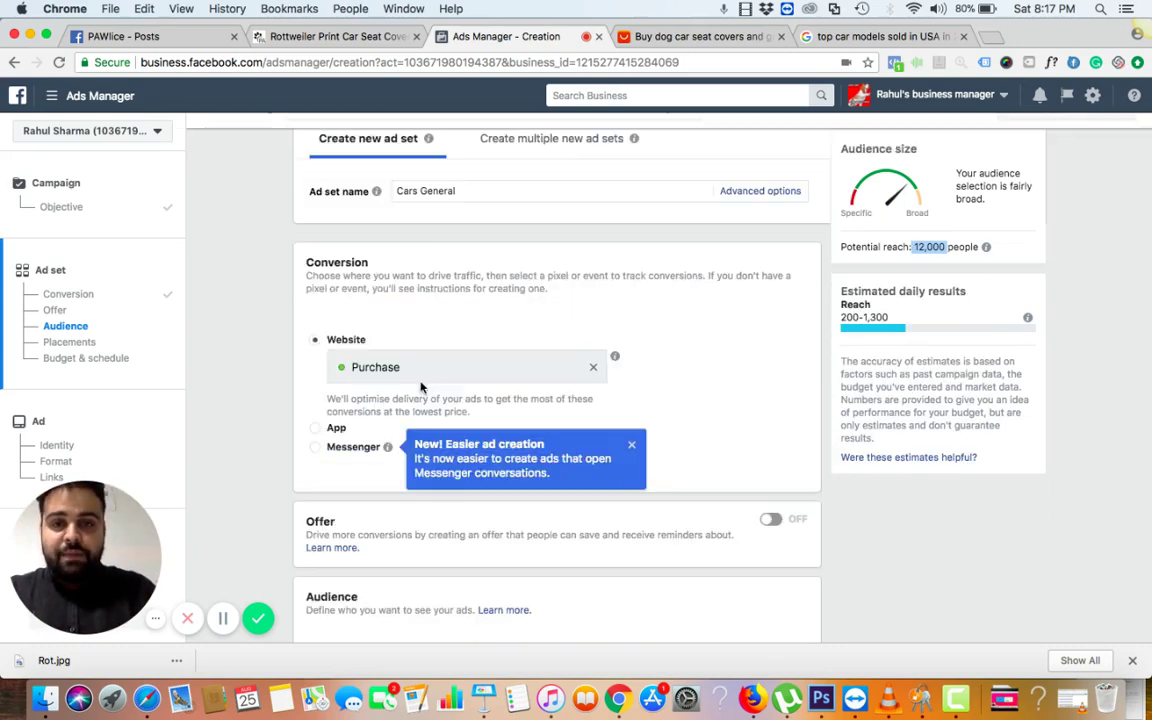
triple_click(497, 189)
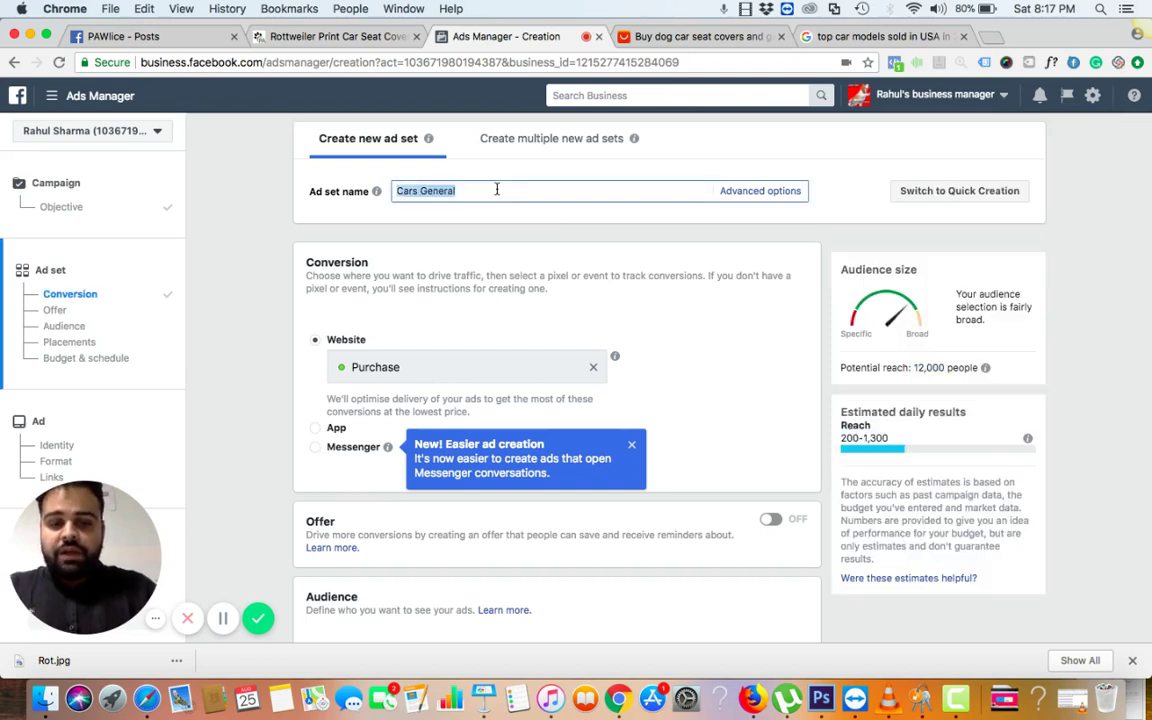
text(Hyundai )
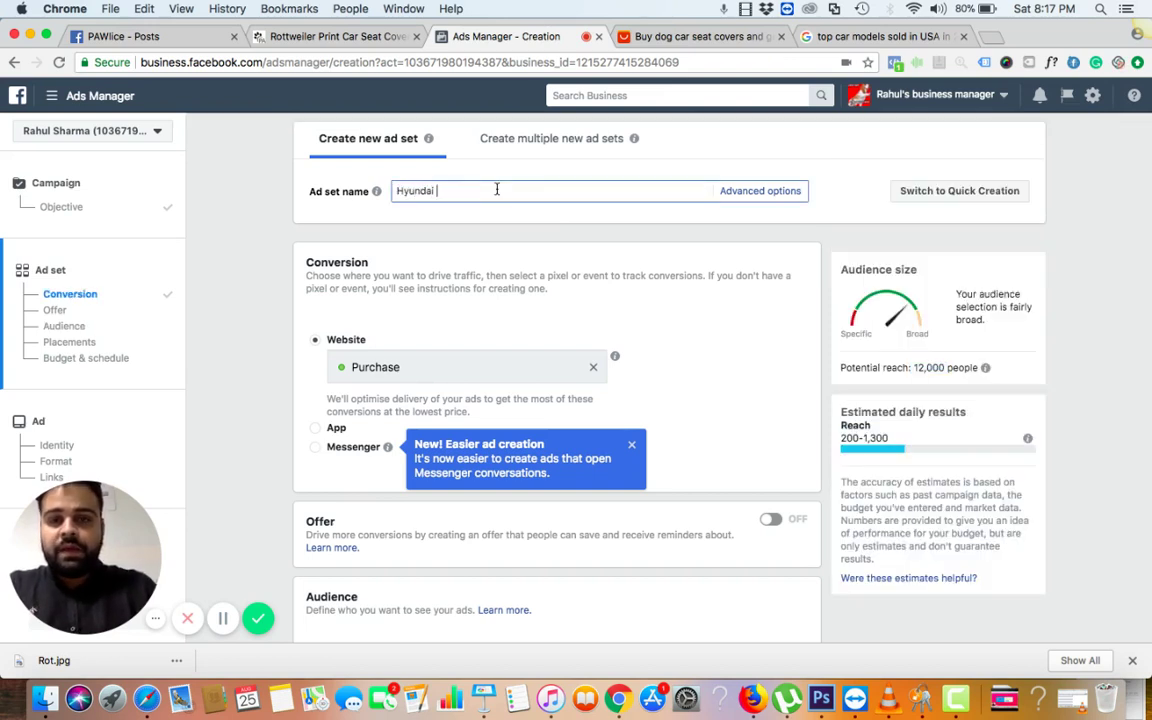
text(Elantra)
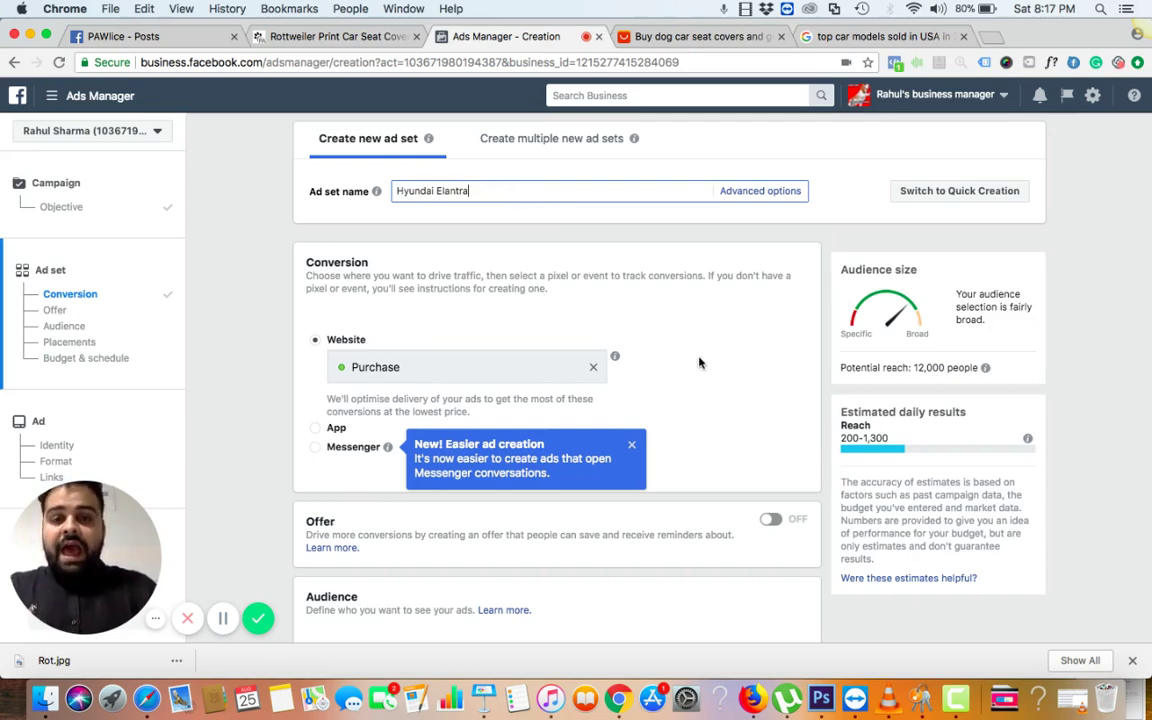
Step: Try adding the broader Hyundai interest alongside Hyundai Elantra in the must-also-match condition and check the potential reach
scroll(700, 362, down, 4)
scroll(700, 362, up, 3)
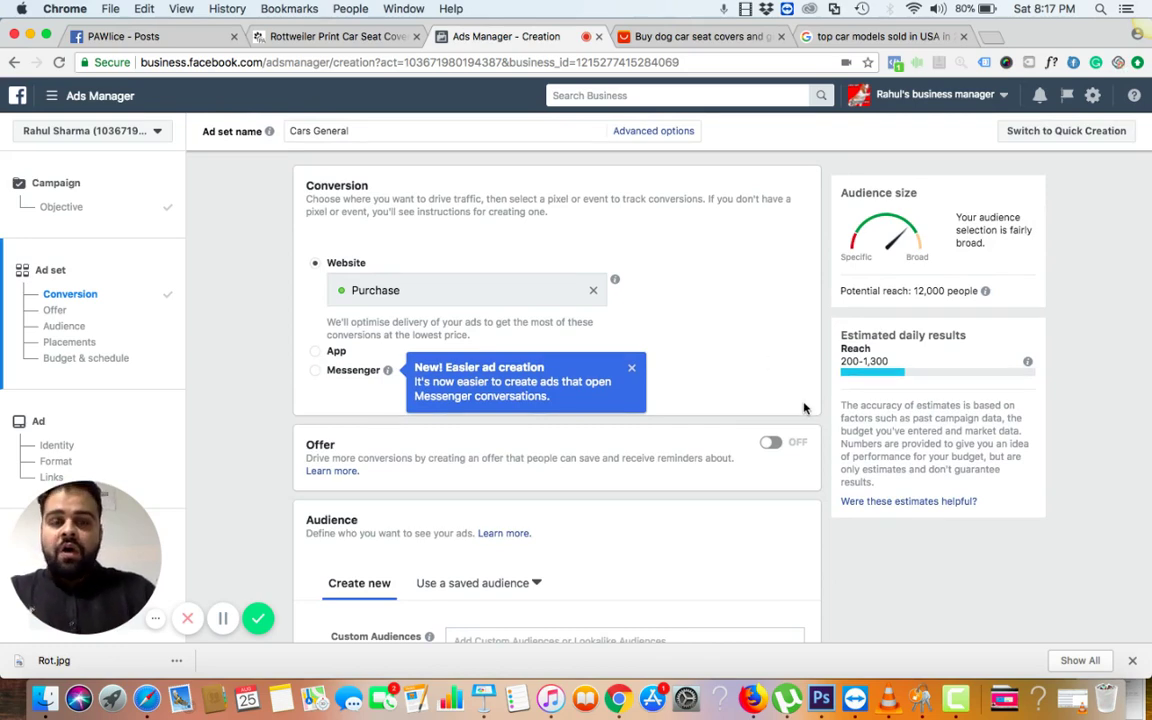
scroll(804, 406, up, 3)
scroll(804, 406, down, 8)
scroll(804, 407, down, 3)
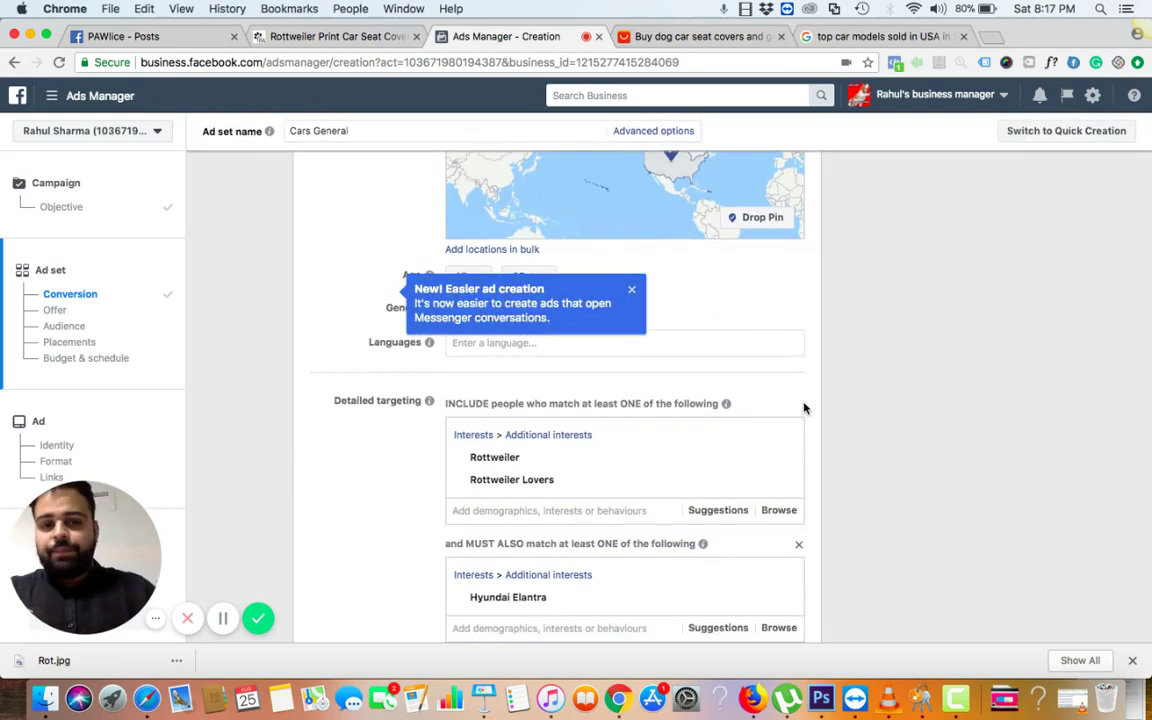
scroll(482, 479, down, 7)
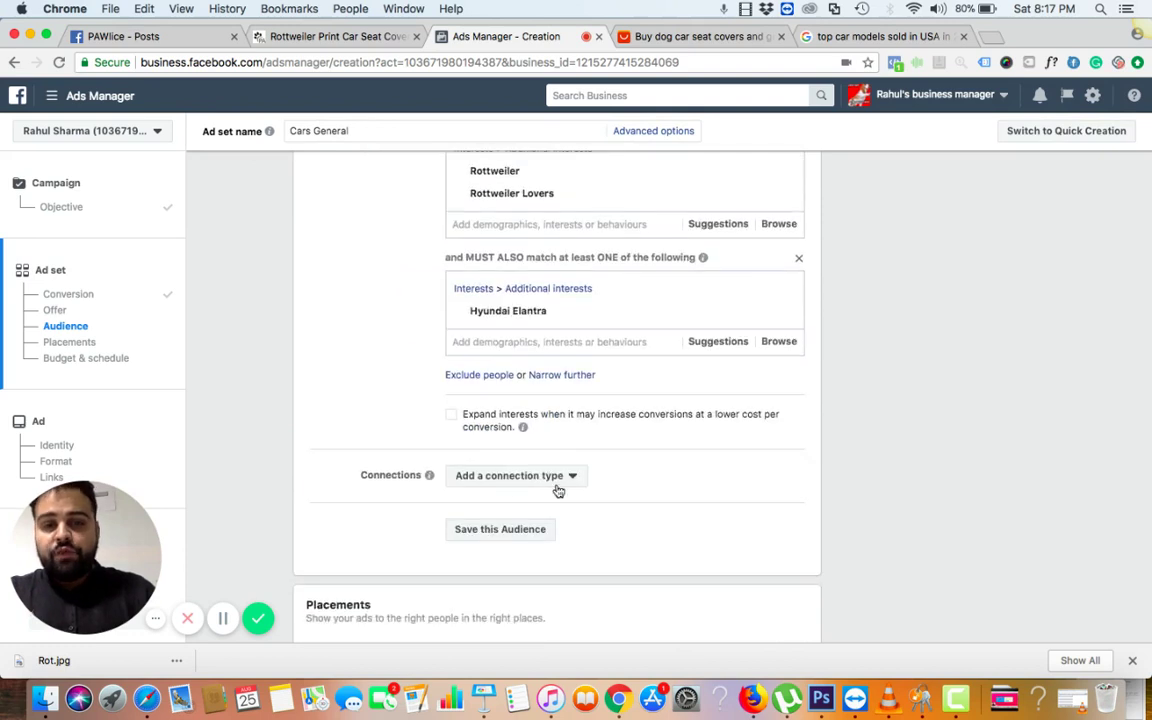
scroll(558, 491, up, 1)
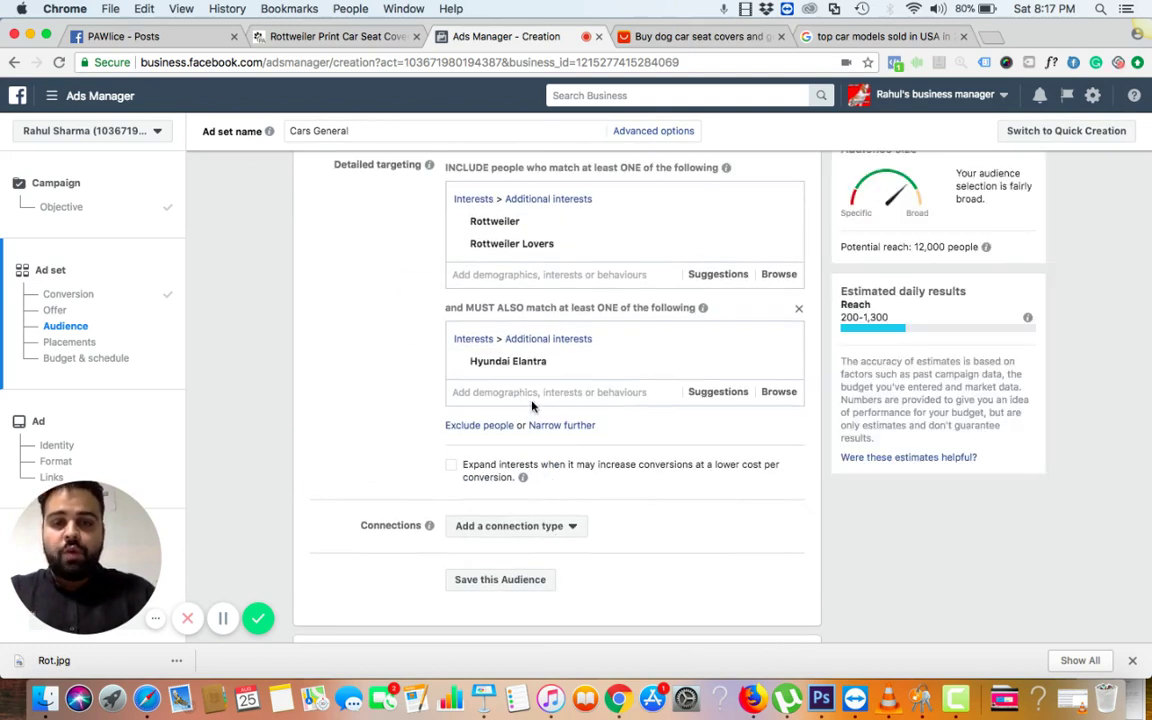
click(537, 393)
text(hy)
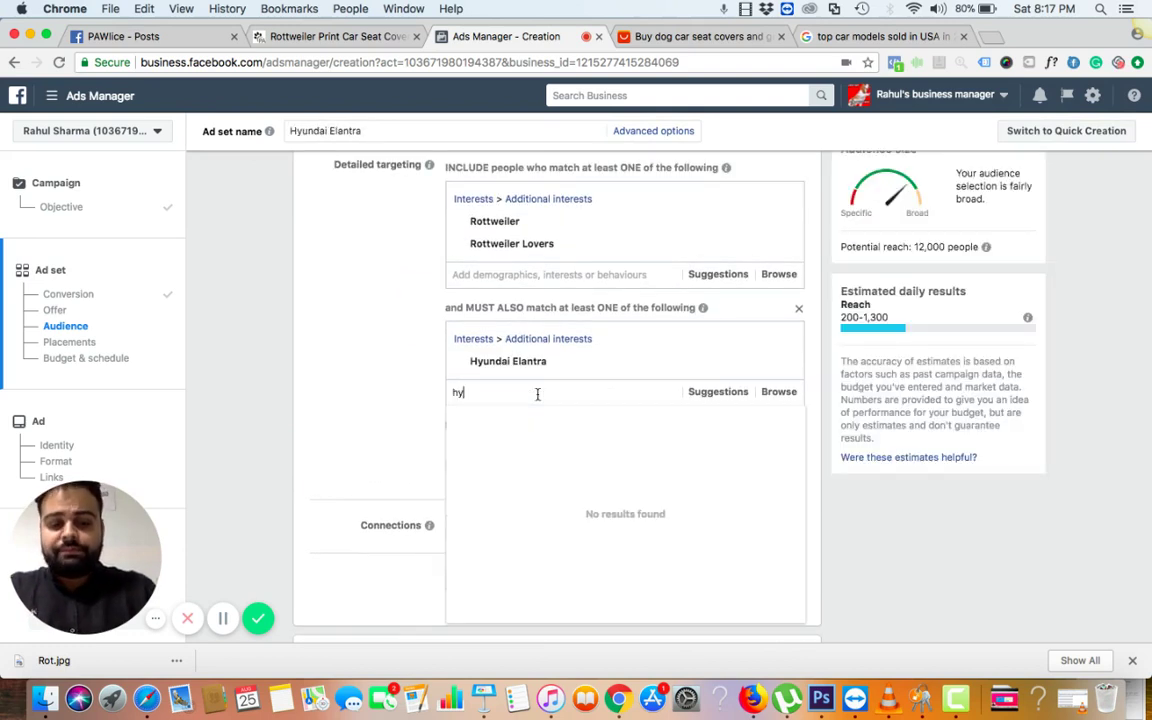
text(undai)
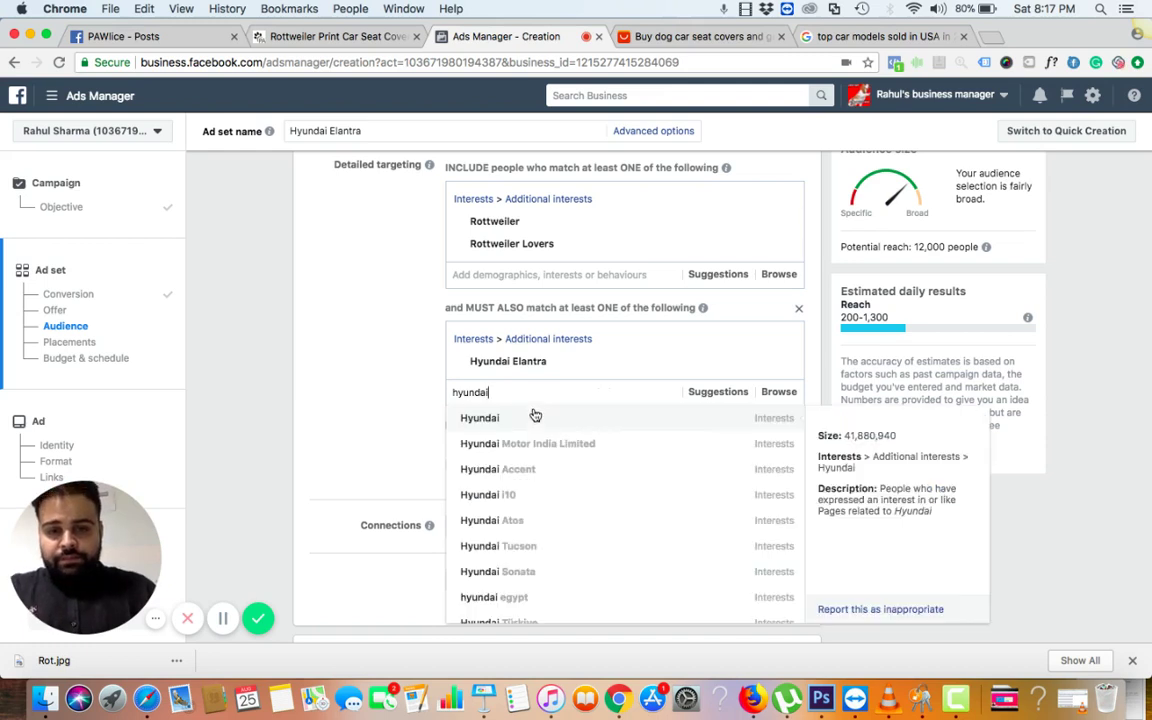
click(534, 420)
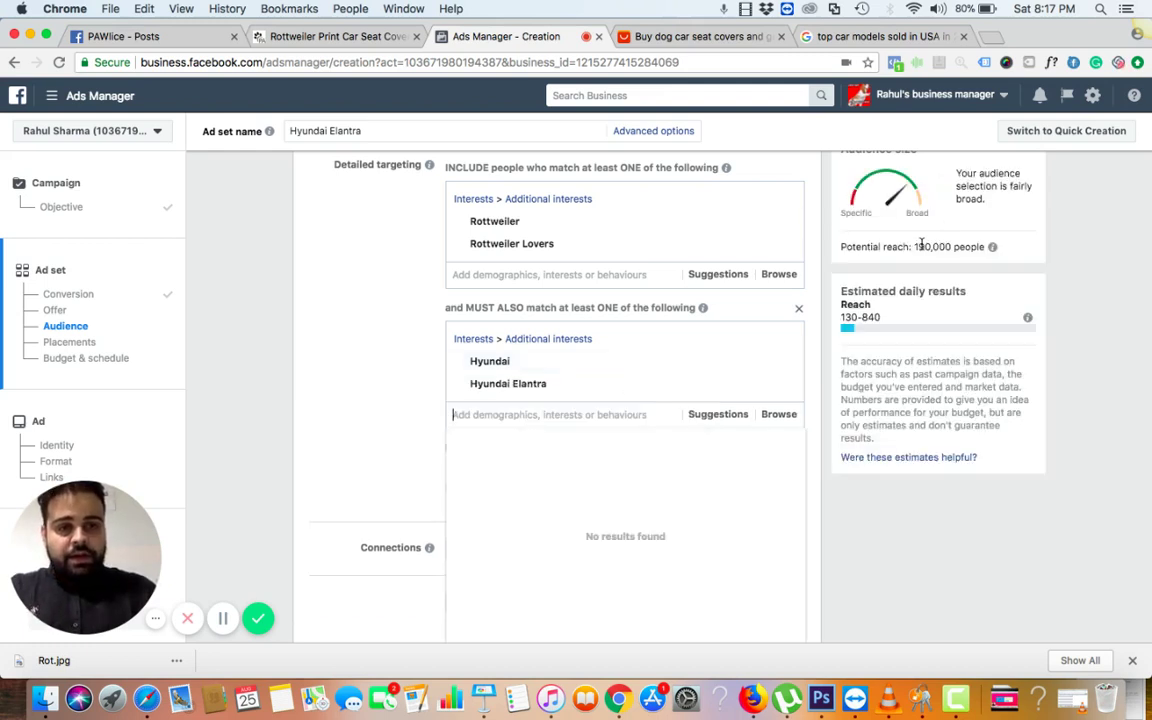
drag(913, 247, 958, 246)
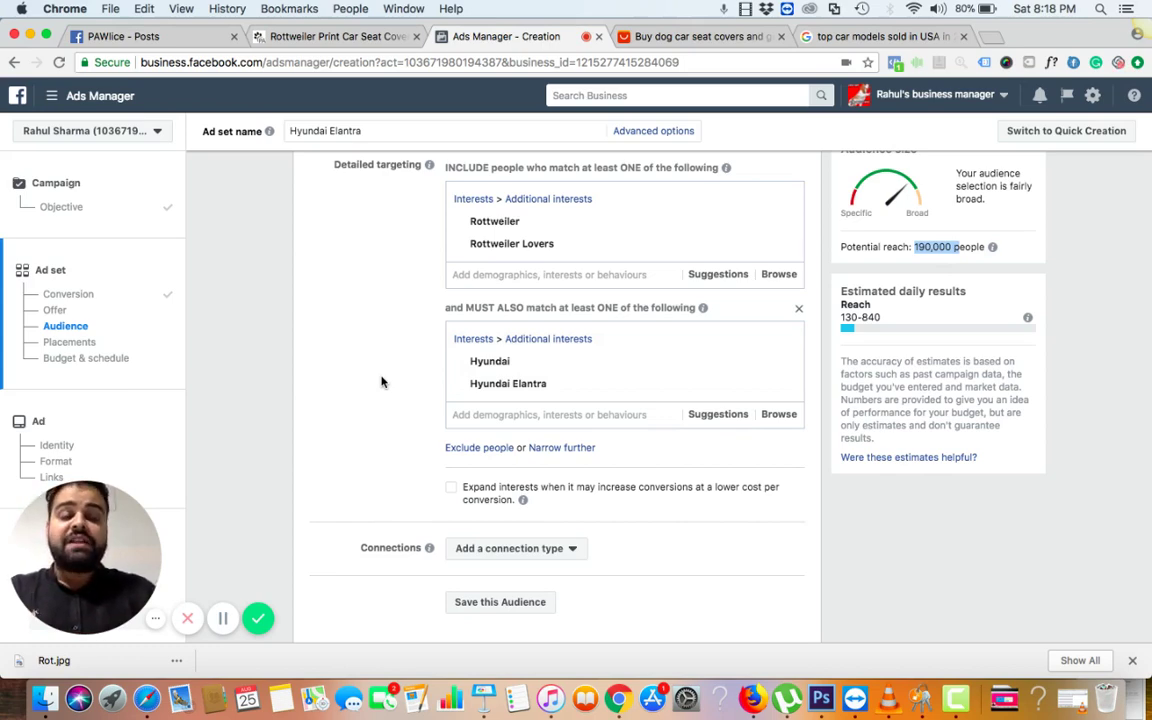
Step: Look over the audience settings, then remove the broader Hyundai interest from the must-also-match condition
scroll(381, 381, up, 4)
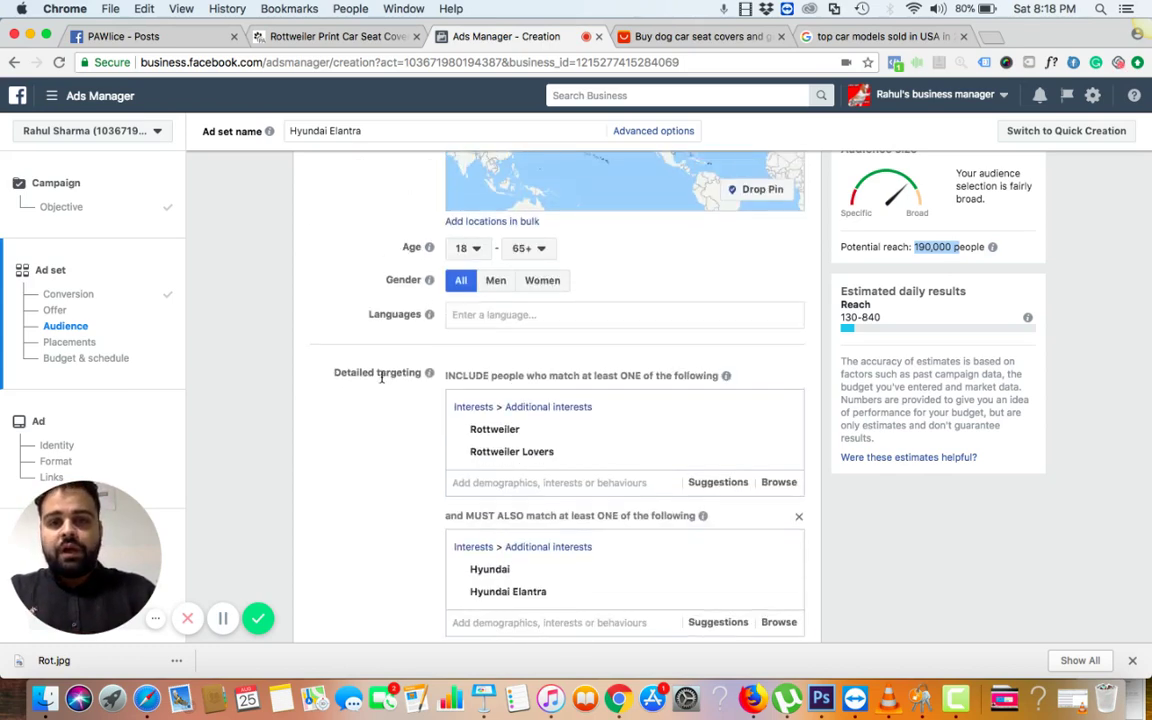
scroll(375, 377, down, 10)
scroll(366, 378, up, 12)
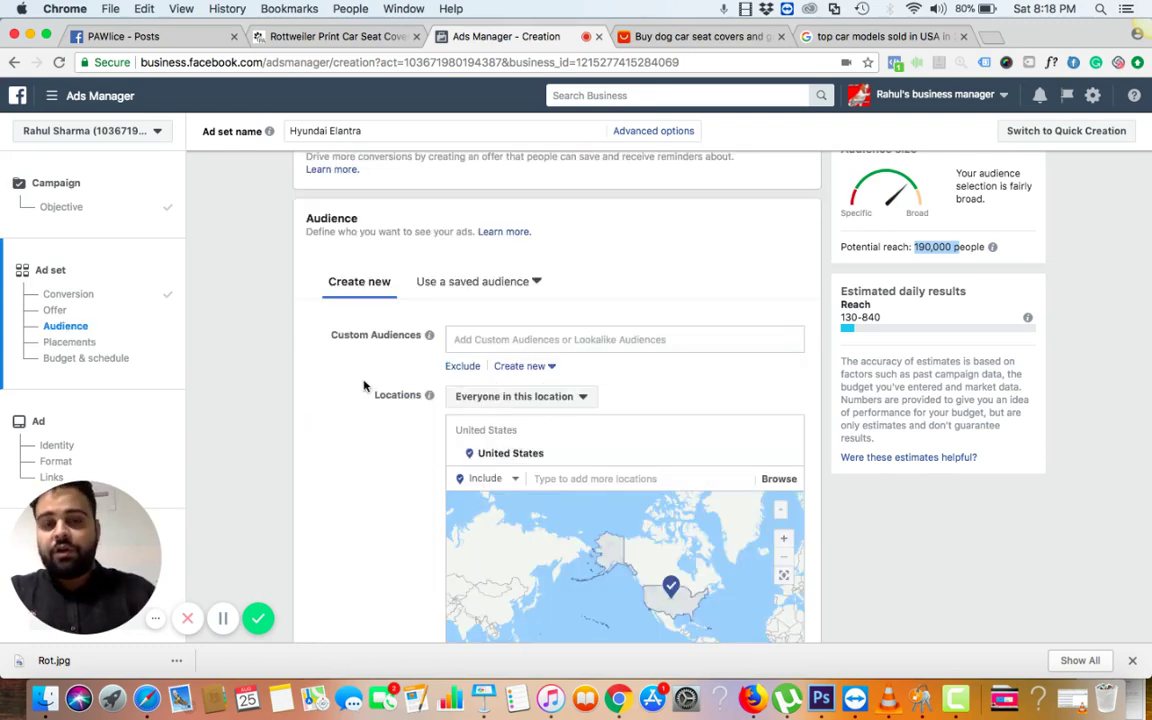
scroll(364, 387, up, 1)
scroll(364, 387, down, 10)
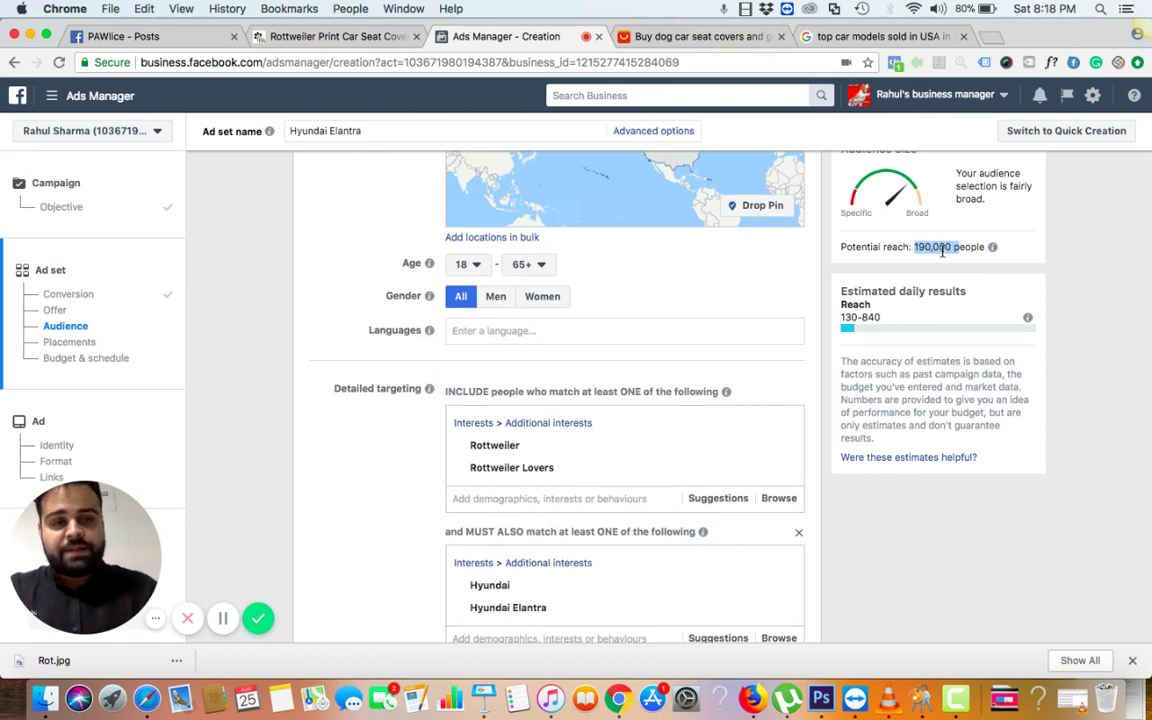
click(951, 247)
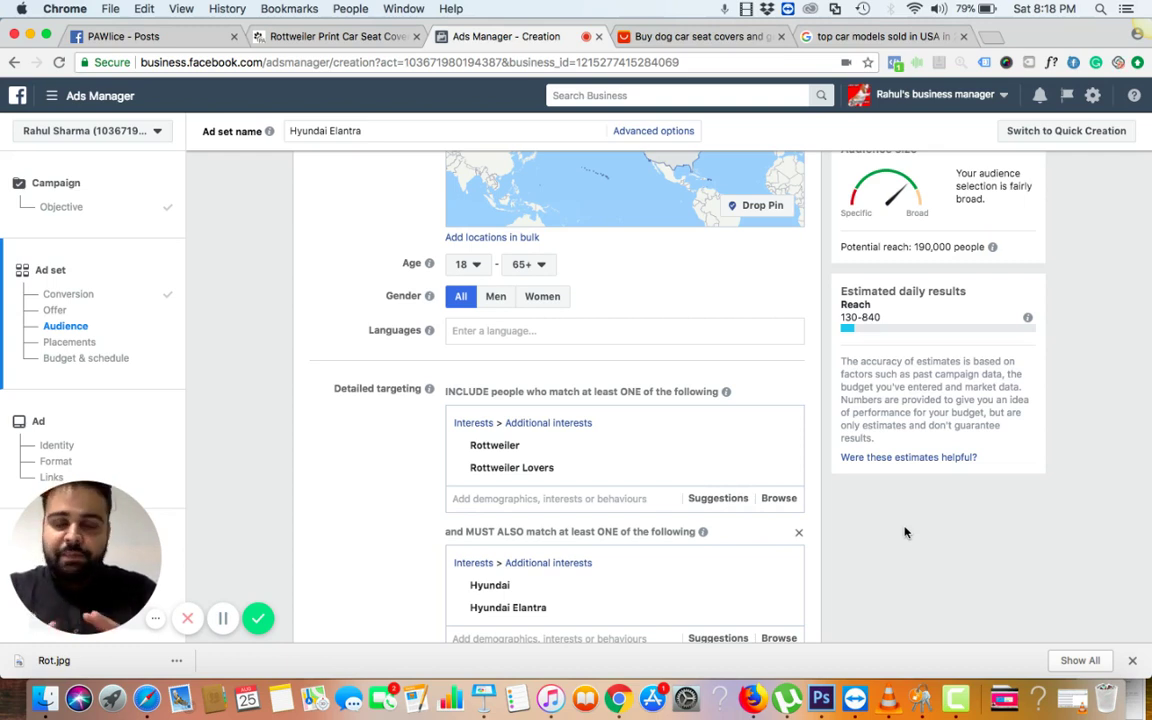
scroll(904, 533, down, 2)
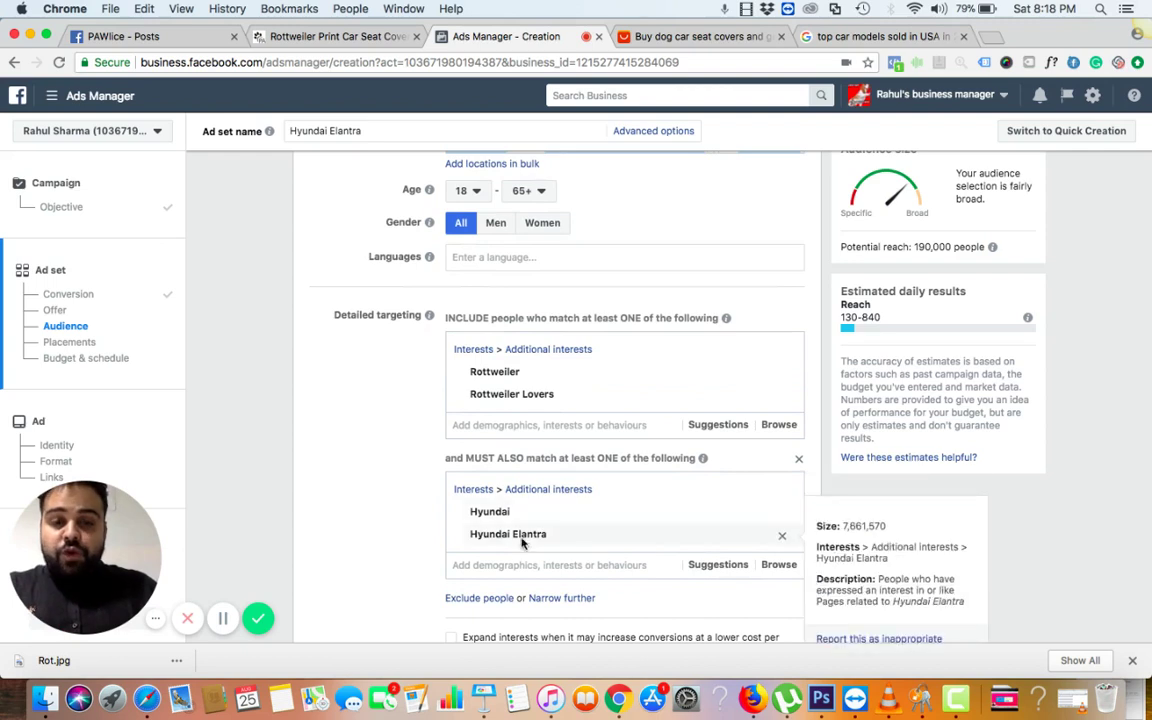
mouse_move(483, 512)
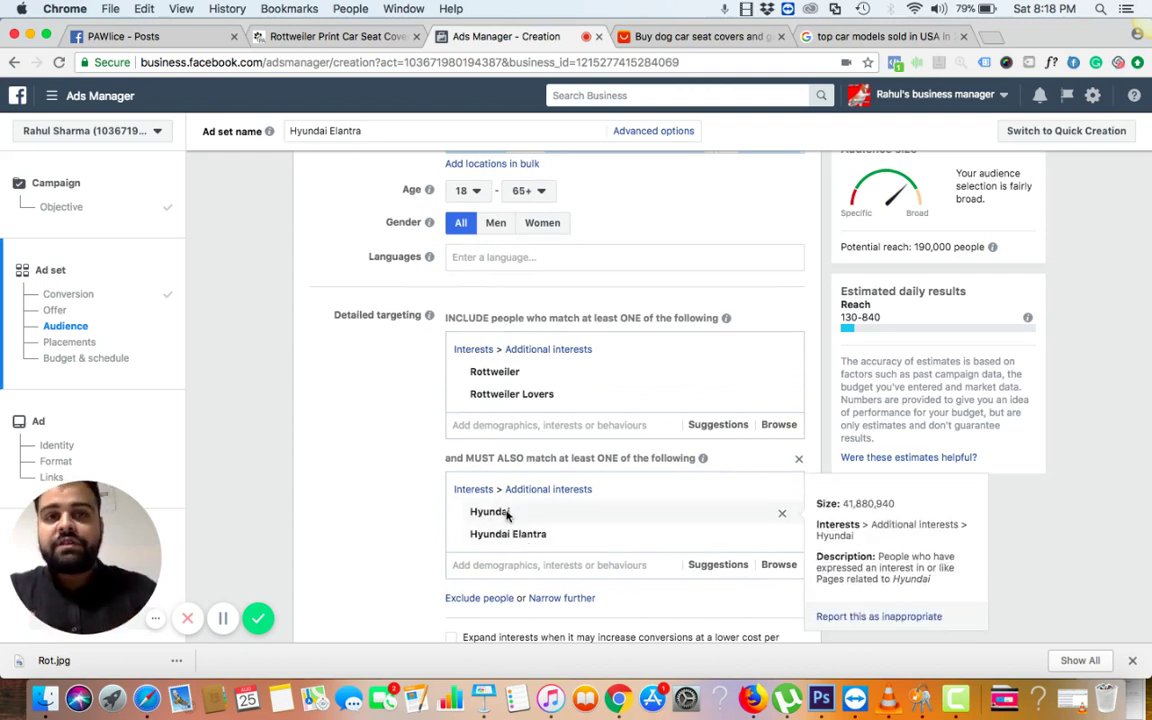
click(781, 516)
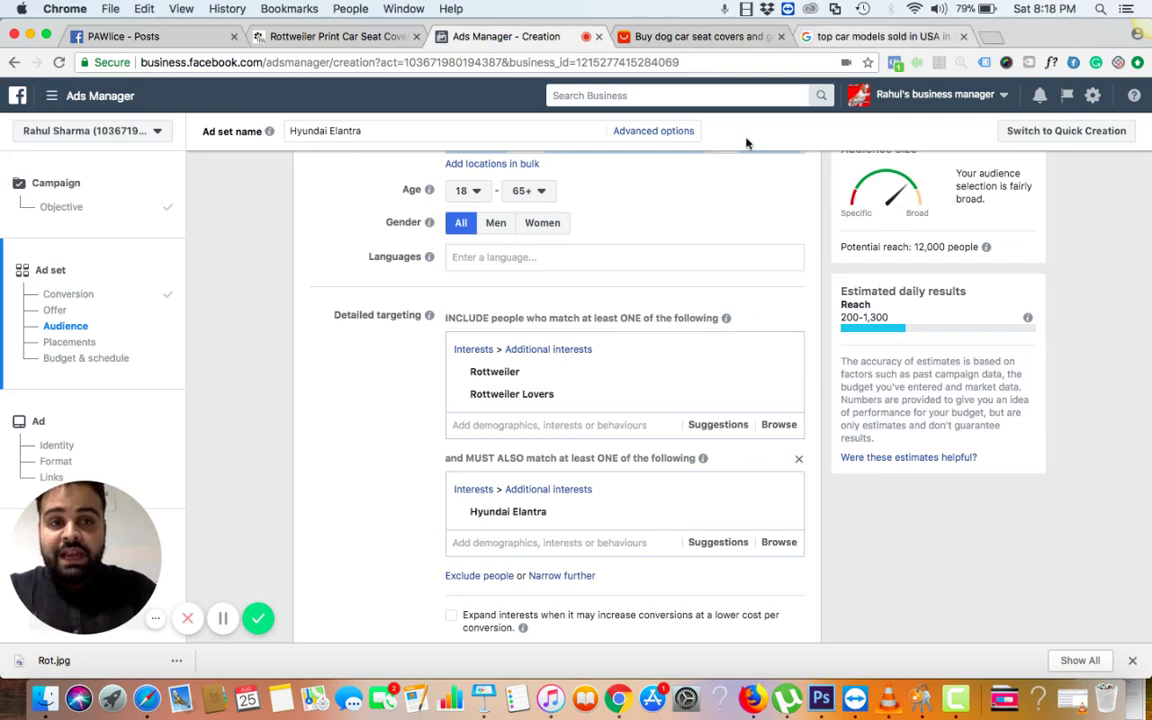
mouse_move(490, 373)
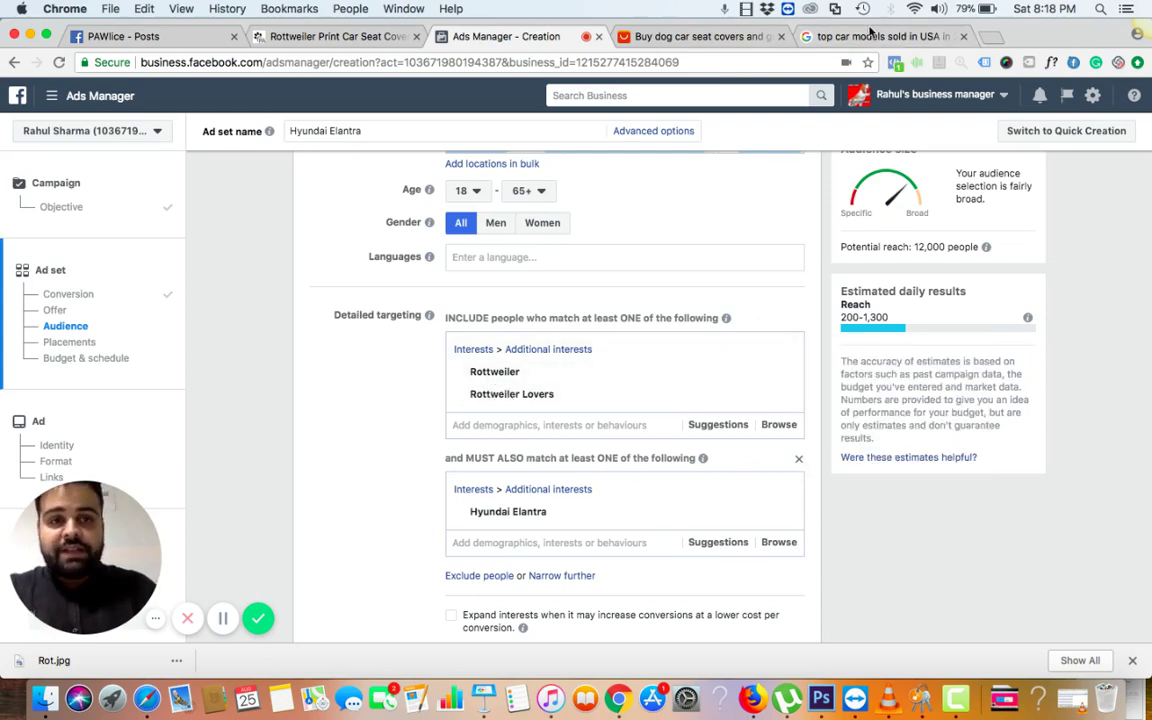
Step: Look over the list of 2017 best-selling car models in the Google results
click(860, 38)
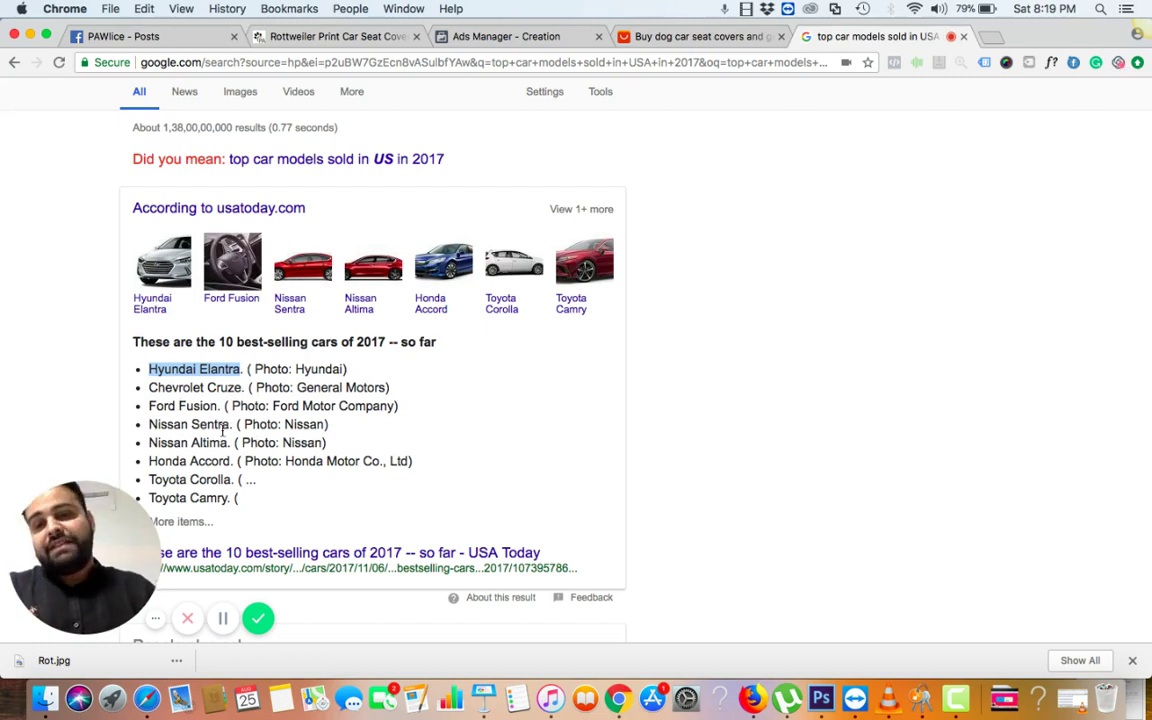
scroll(238, 385, down, 2)
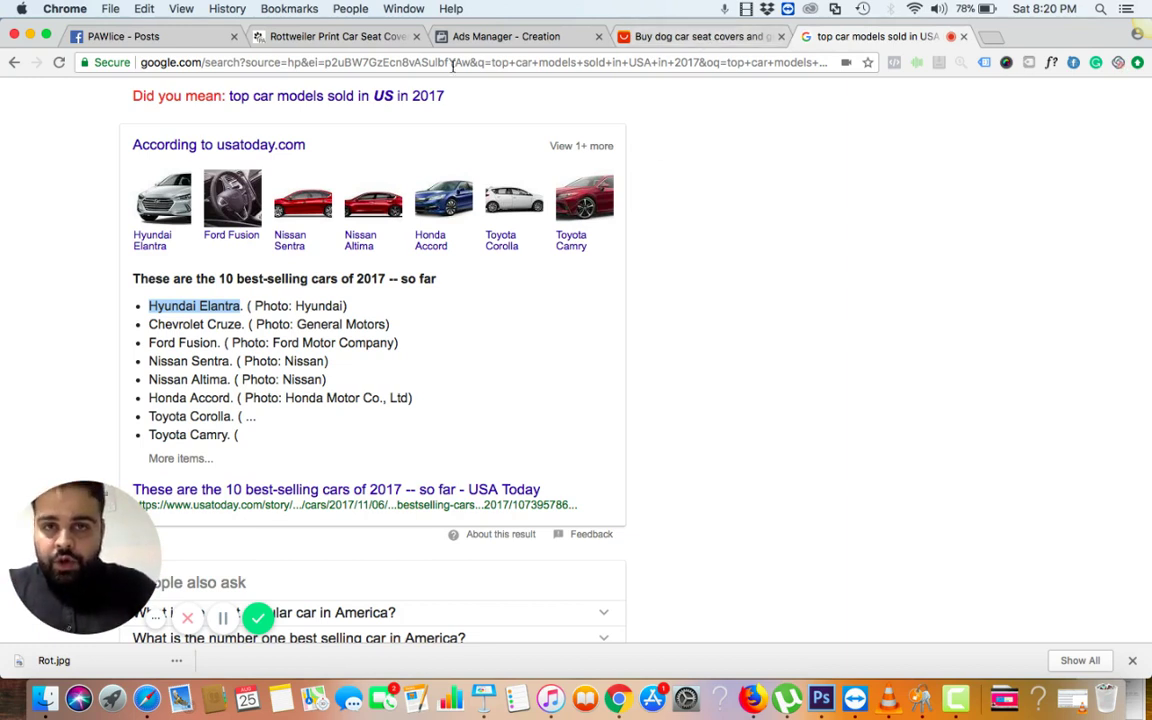
Step: Start a post on the PAWlice Facebook page reading "Rottweiler Lover? This is the perfect seat covers for your Hyundai Elantra!"
click(128, 37)
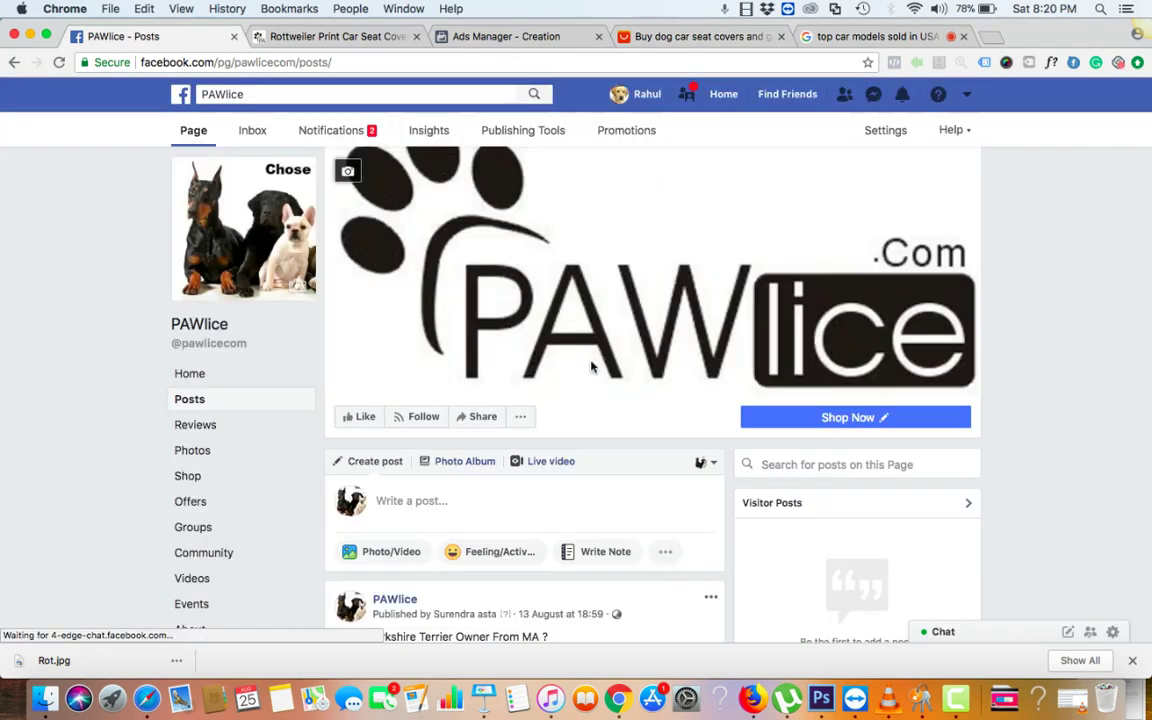
scroll(587, 441, down, 3)
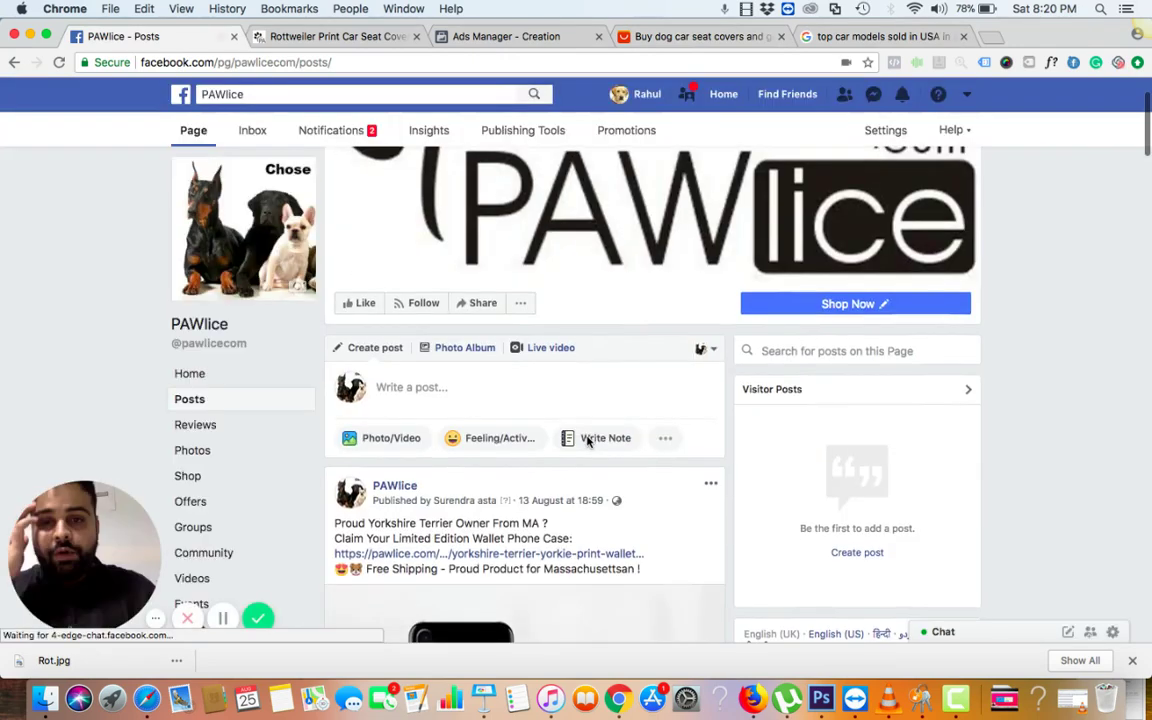
click(446, 385)
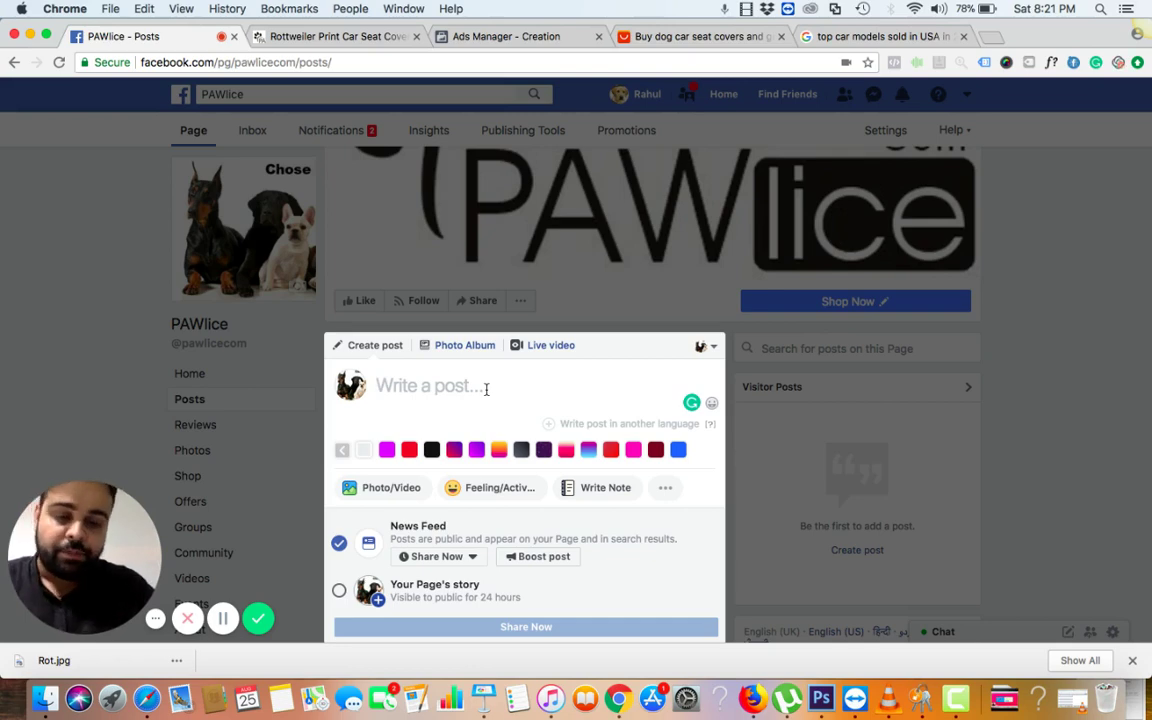
click(320, 38)
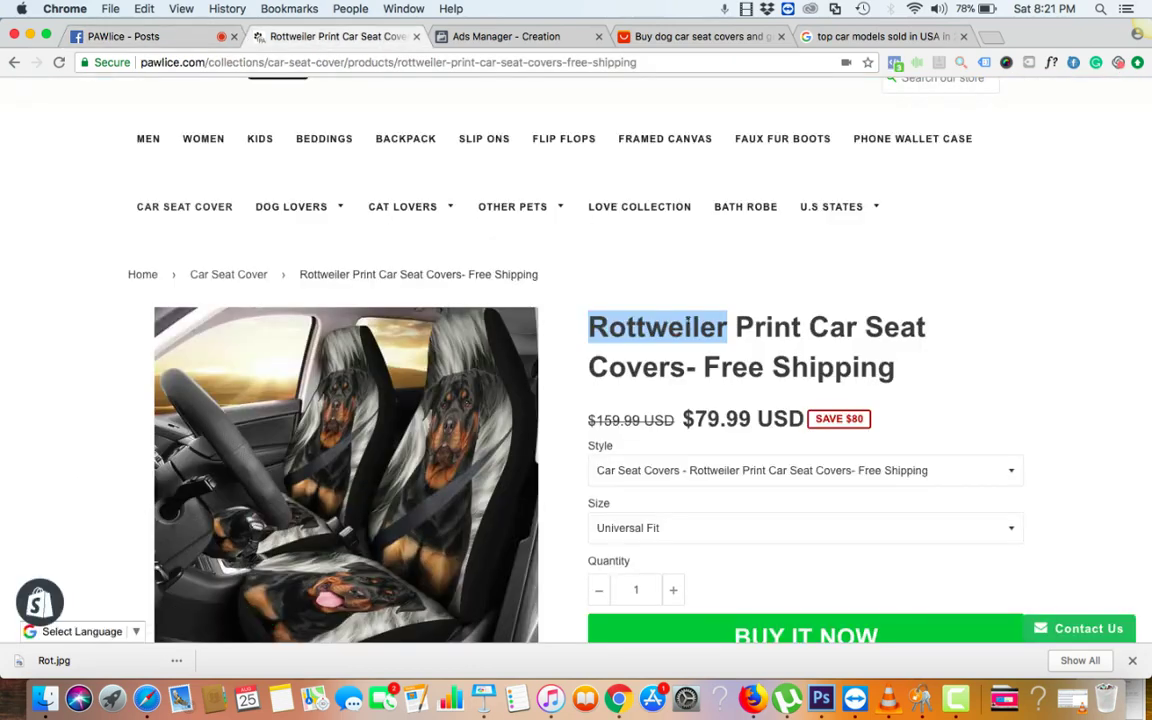
click(148, 37)
click(463, 387)
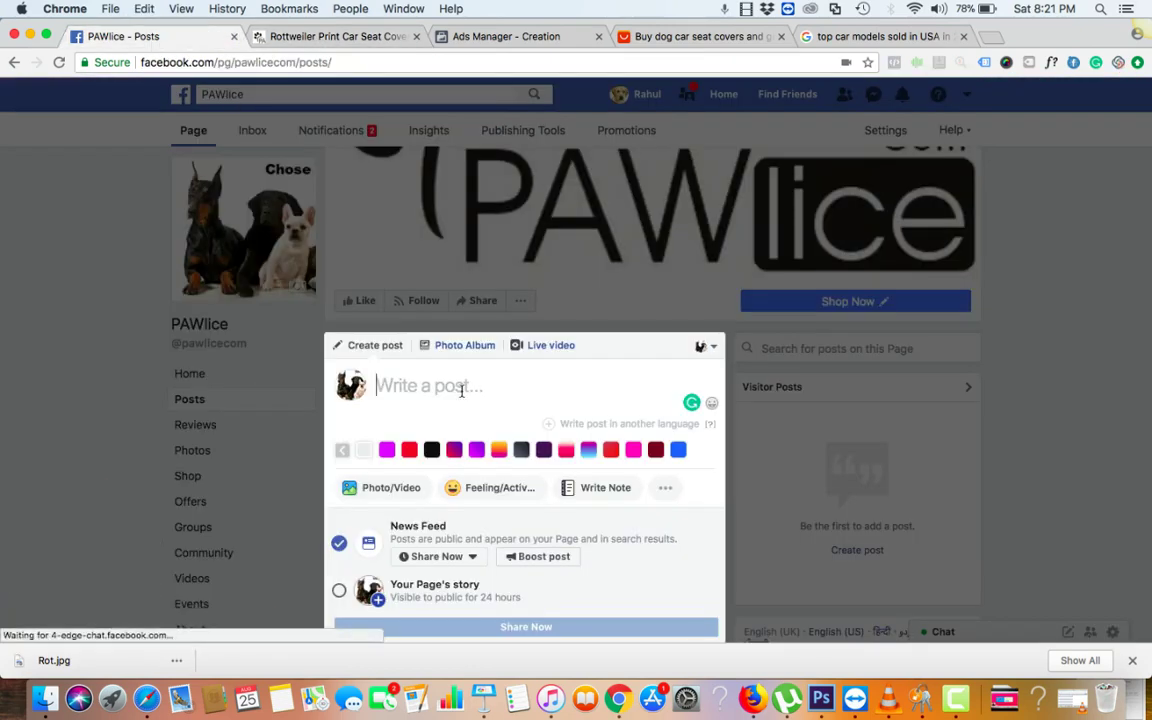
text(Rottweiler Lover? )
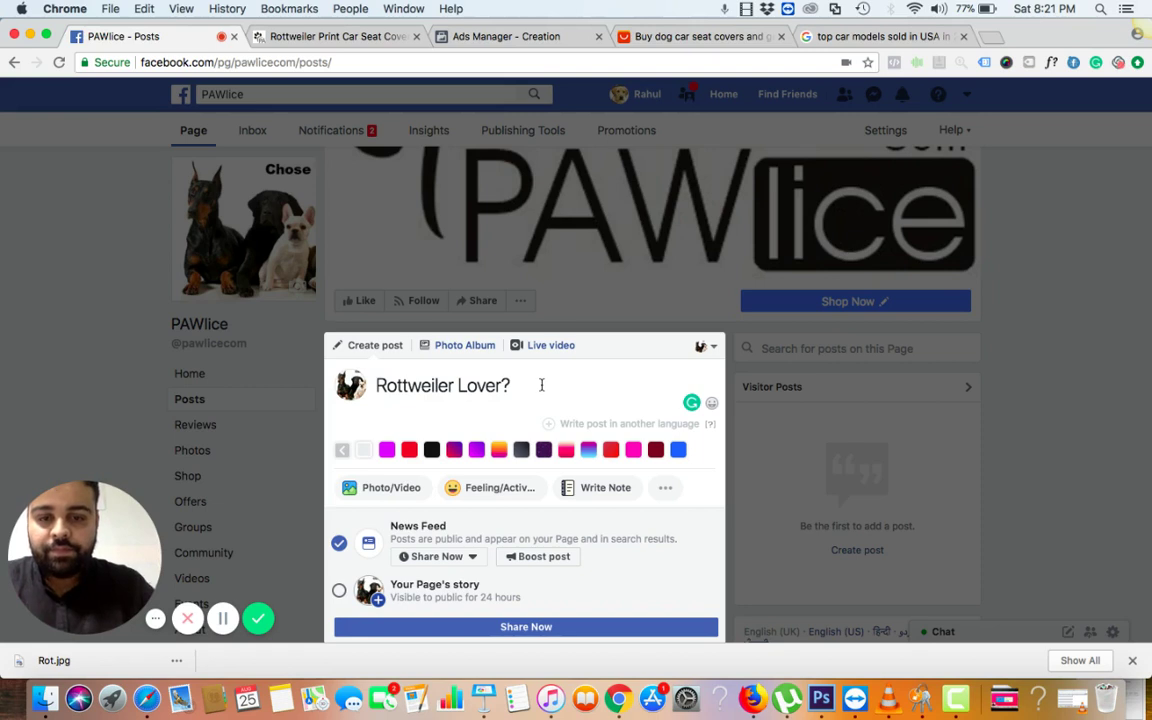
text(This i)
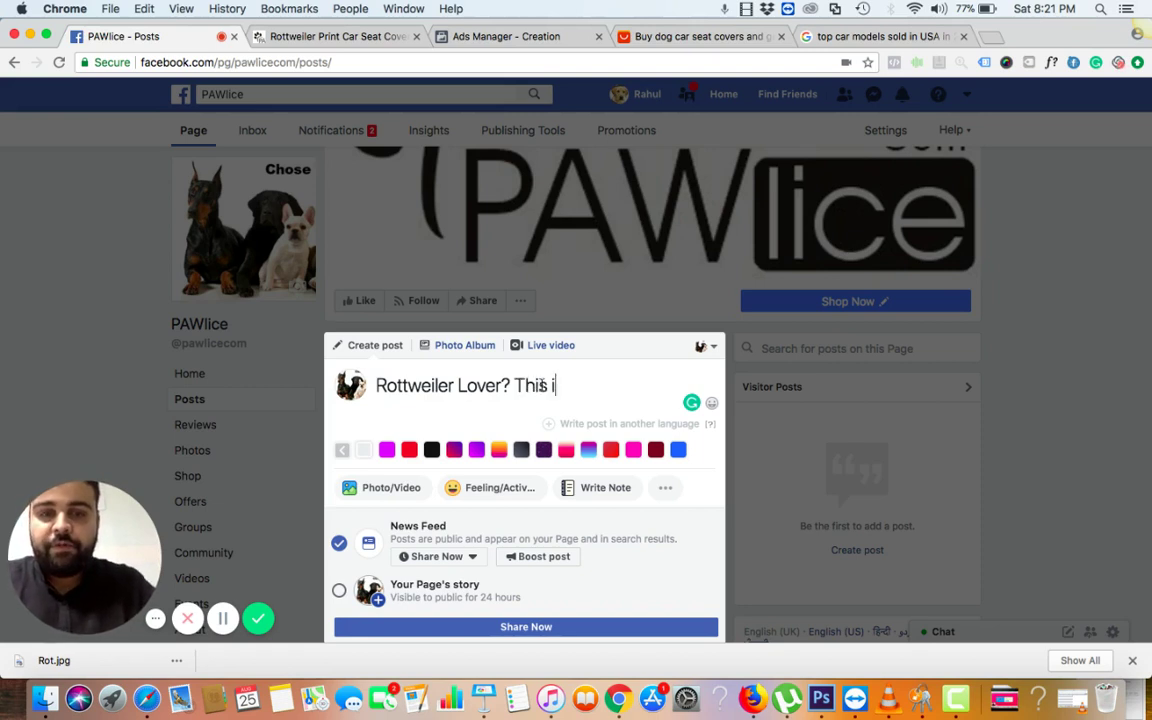
text(s the perfect)
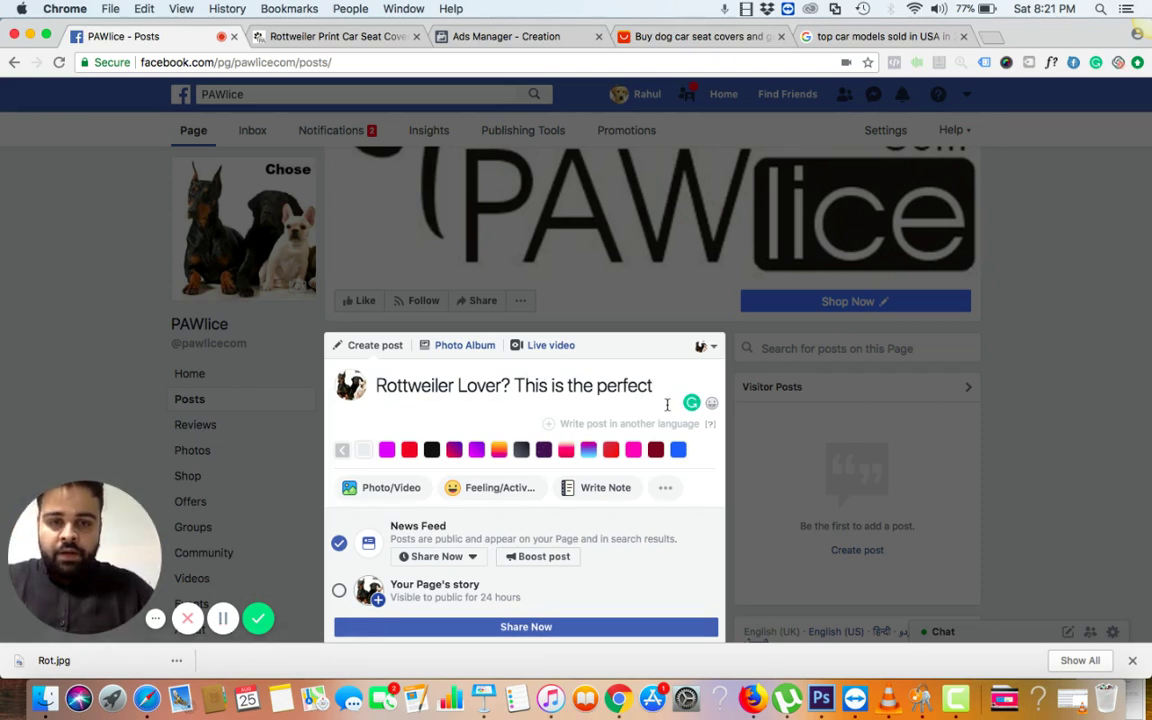
text(s)
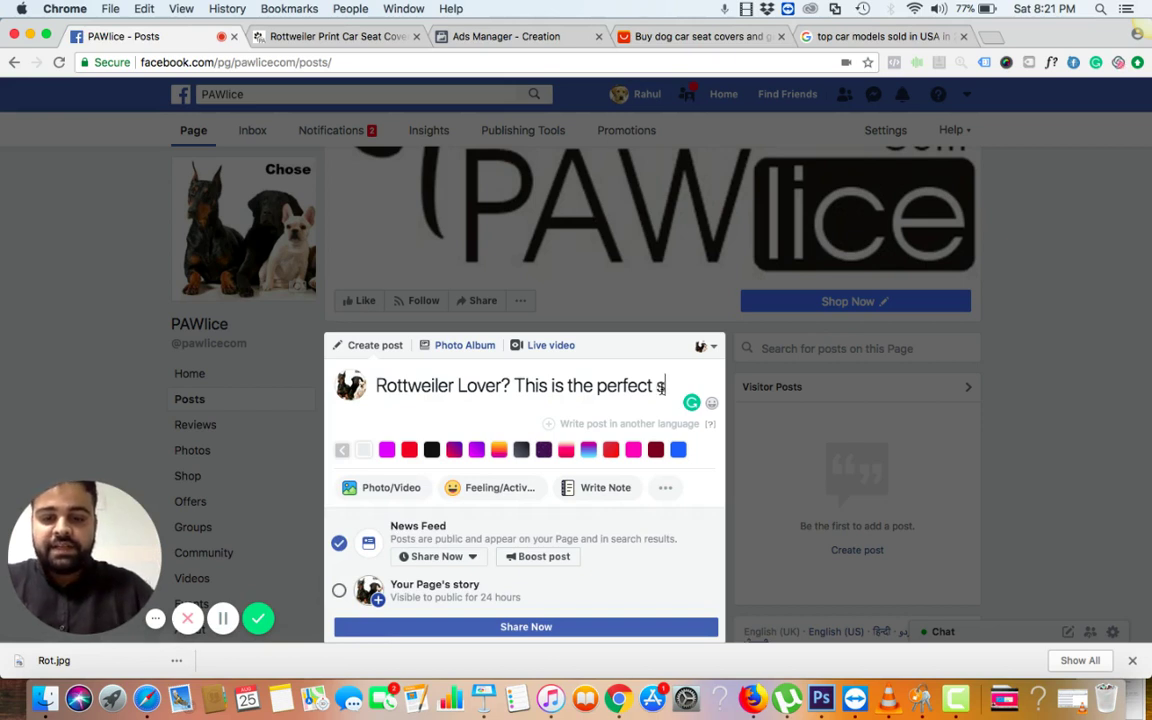
text(eat co)
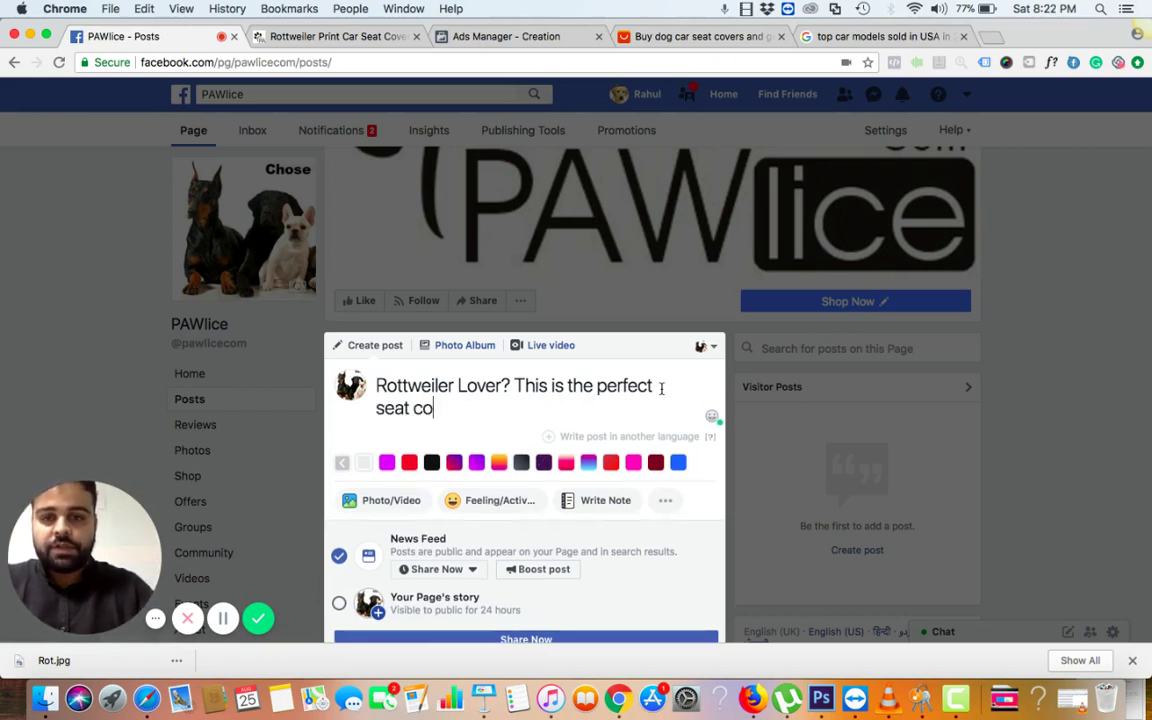
text(vers for your Hyundai Elantra!)
key(Return)
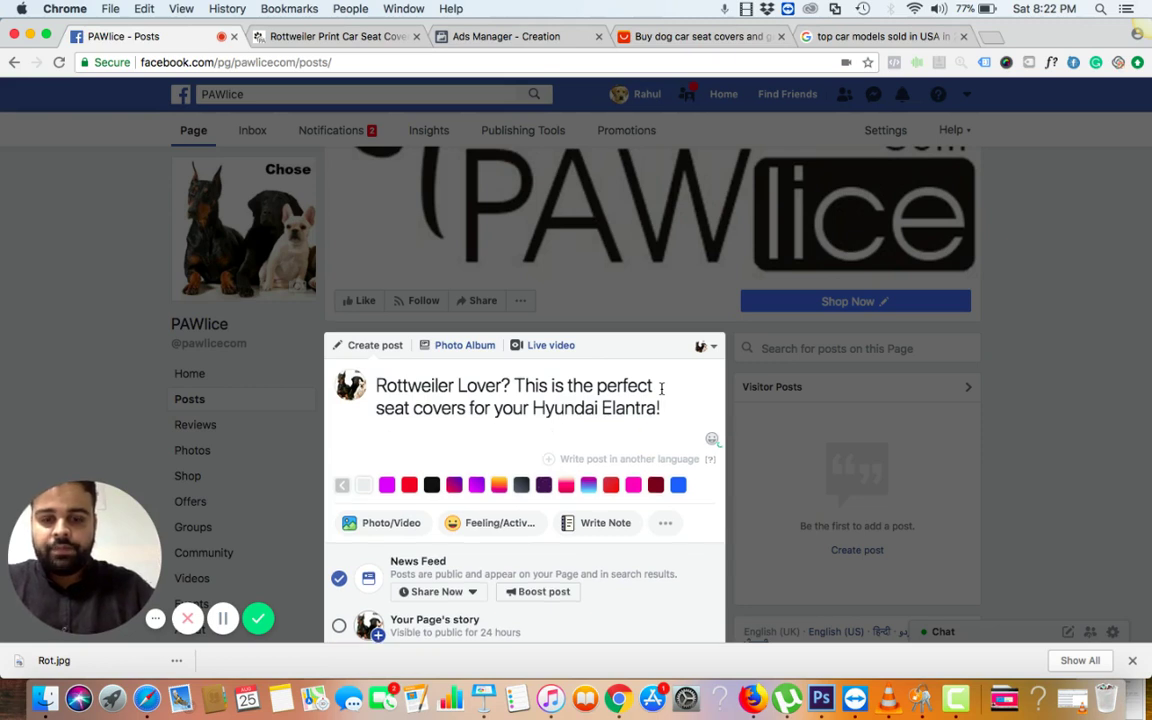
Step: Add a "Get Yours:" line to the post with the link copied from the store's Rottweiler Print Car Seat Covers page
text(Get Yours)
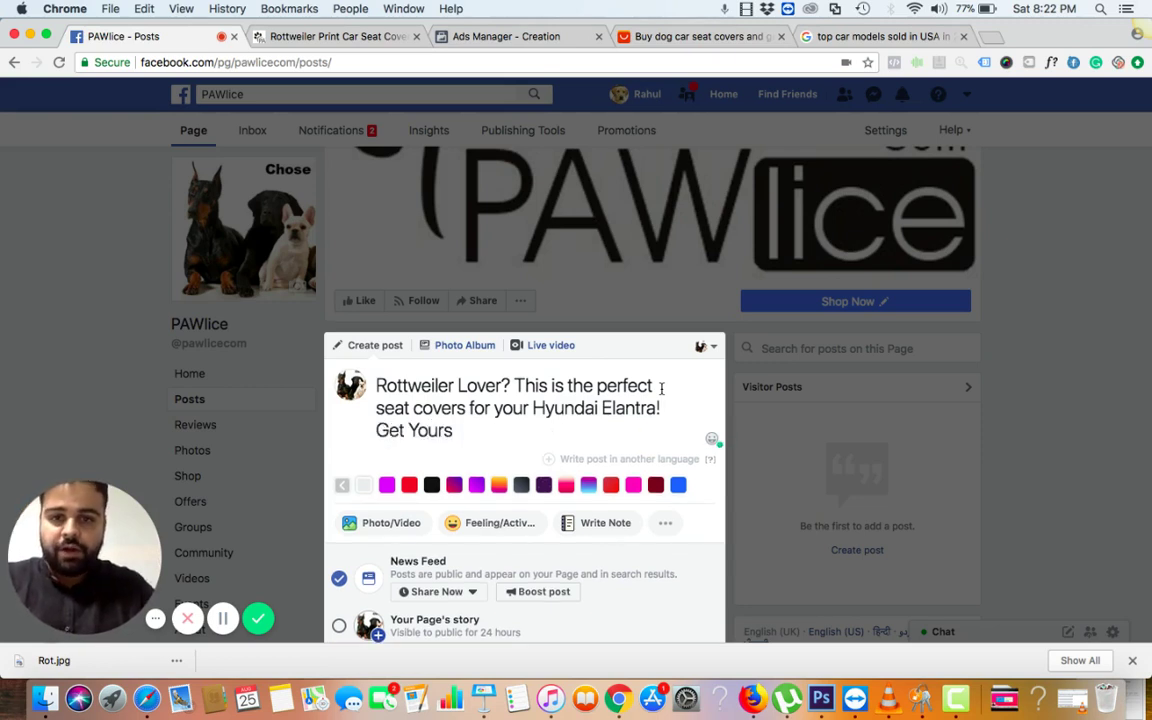
text(:)
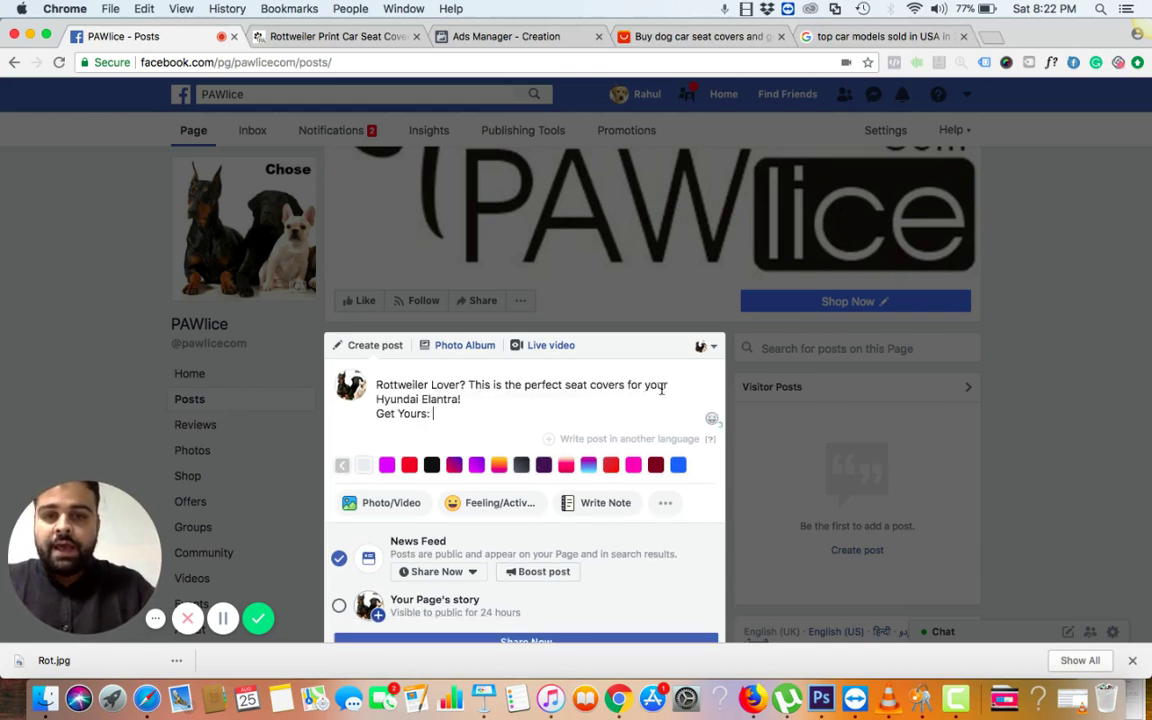
click(320, 38)
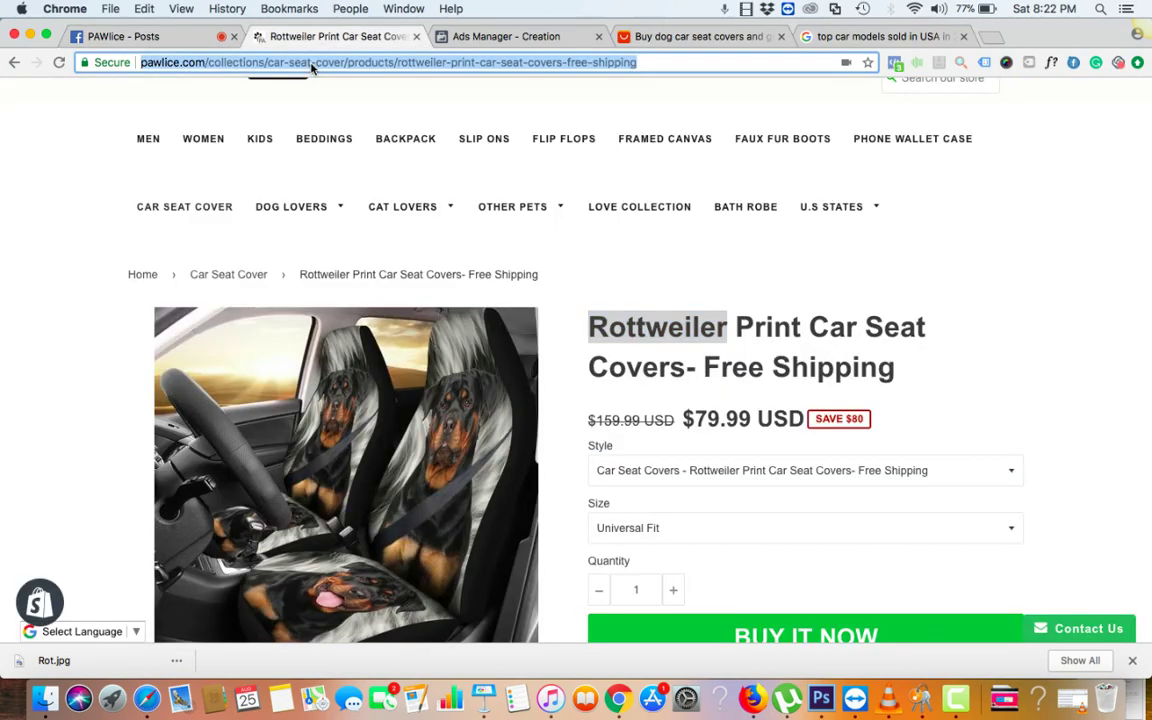
click(177, 38)
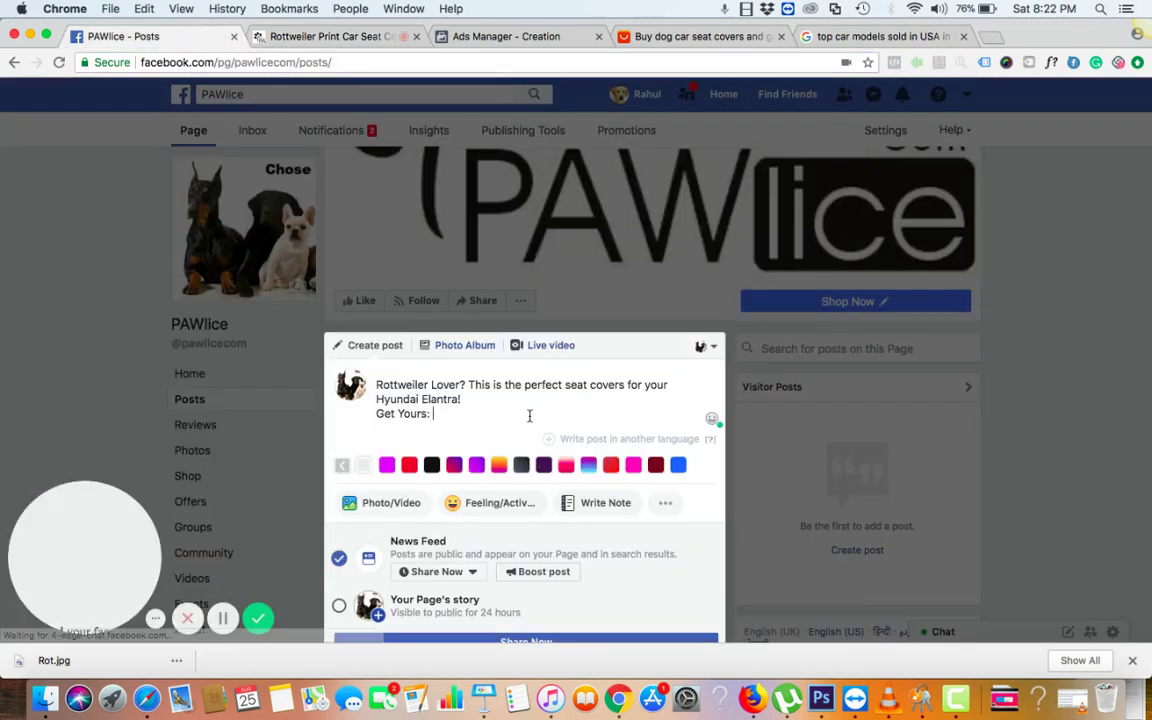
text(https://pawlice.com/collections/car-seat-cover/products/rottweiler-print-car-seat-covers-free-shipping)
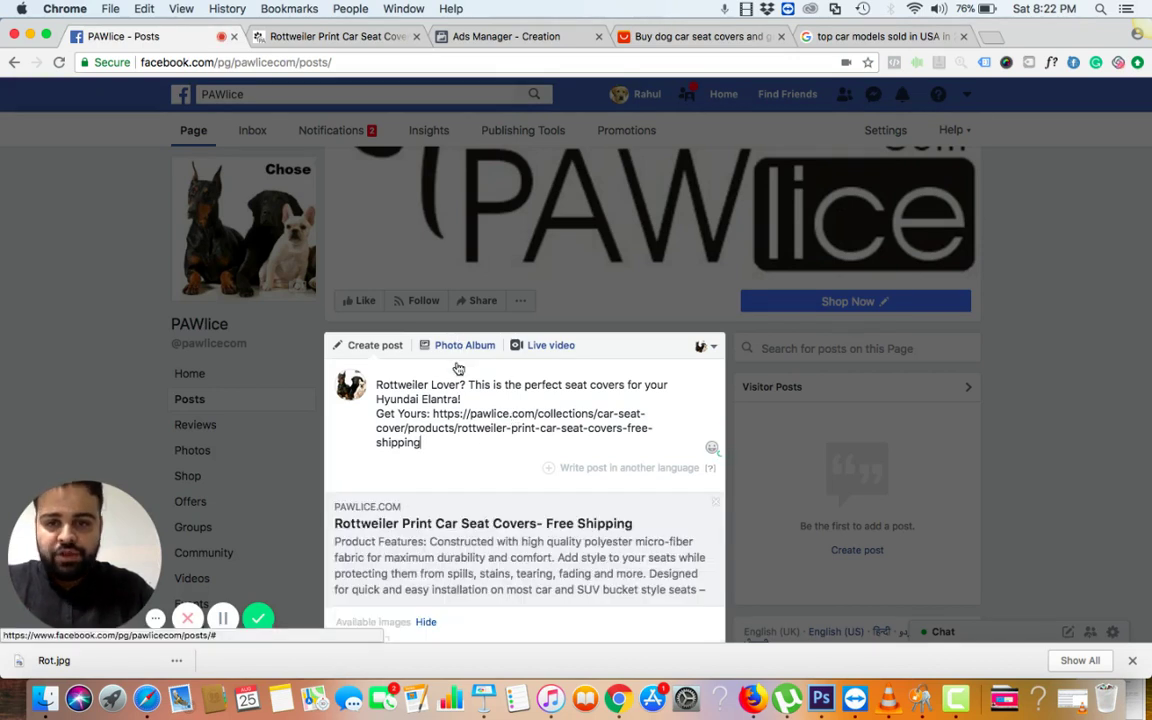
Step: Attach the Rottweiler car seat cover photo to the post
click(468, 346)
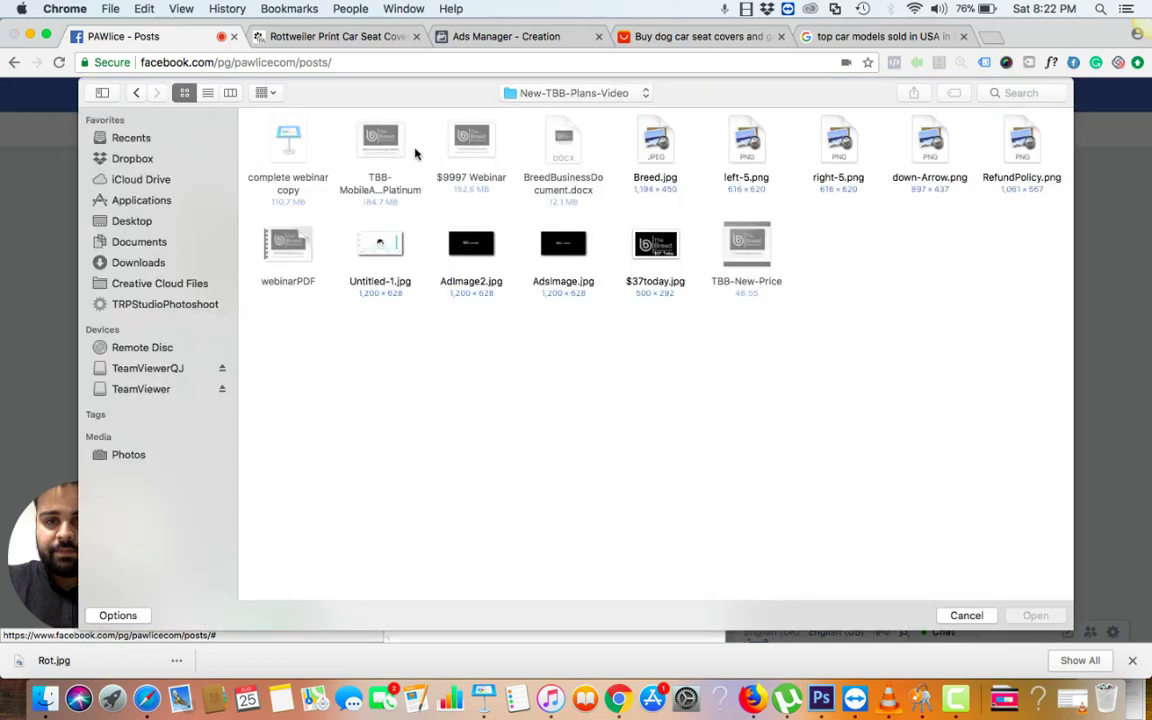
click(975, 617)
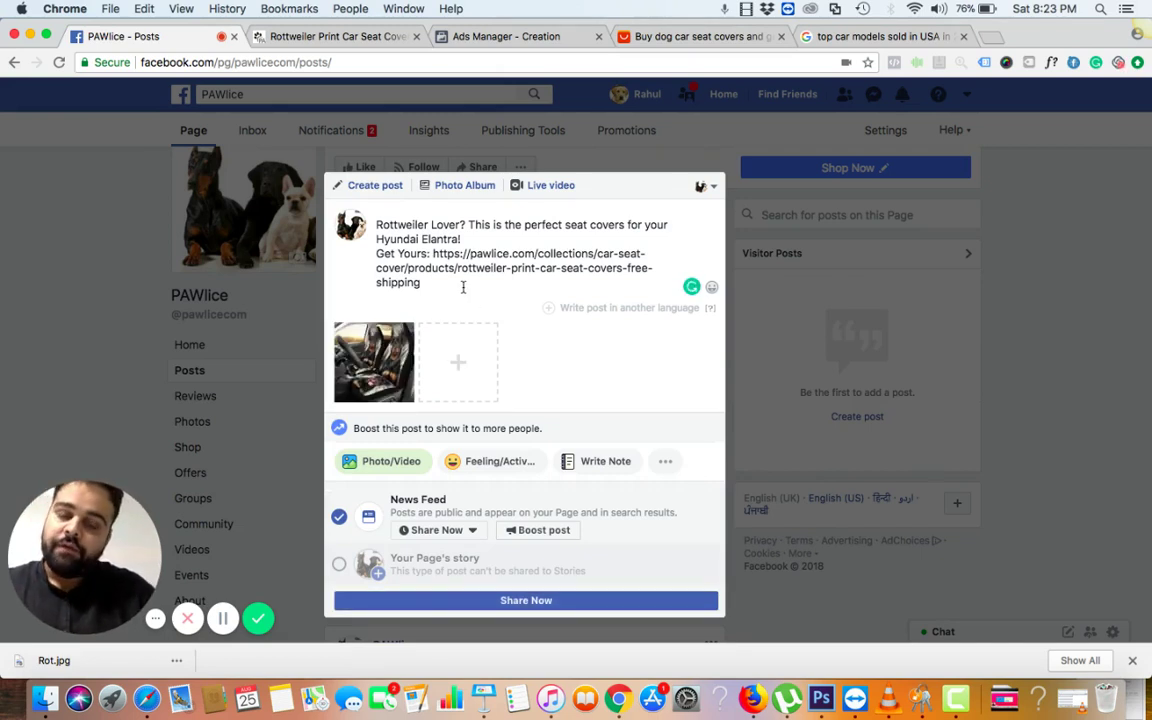
click(491, 237)
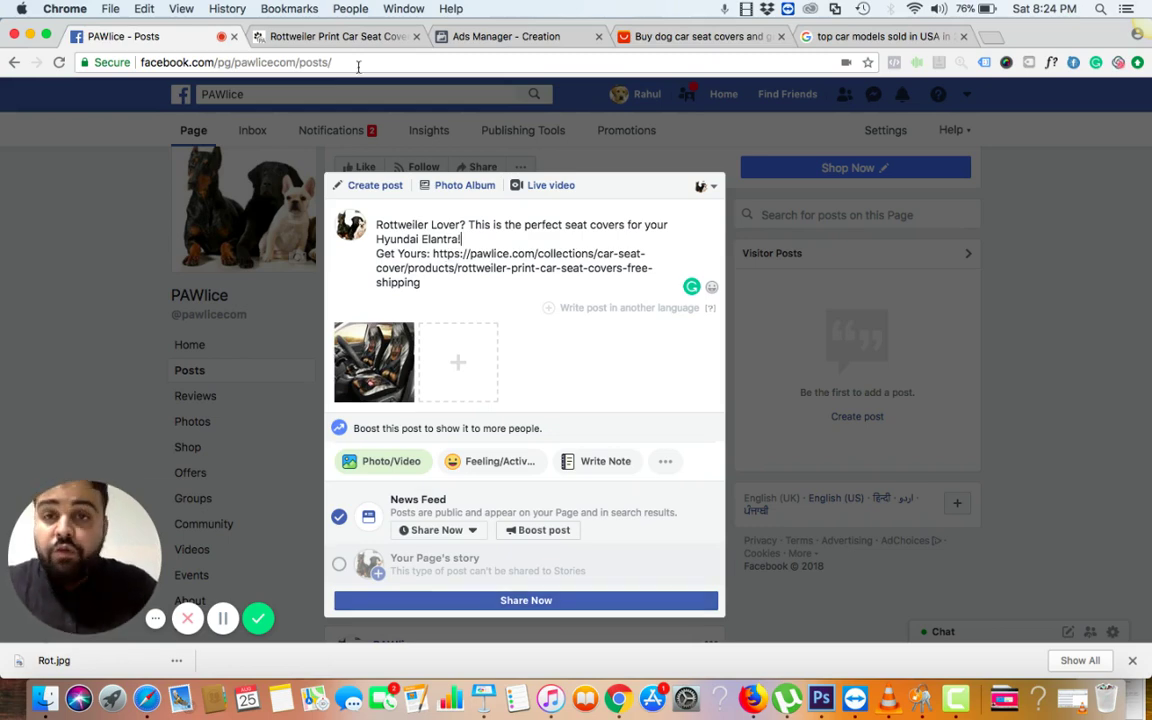
Step: Open the store's car-seat-cover collection and look through the other animal print designs
click(340, 38)
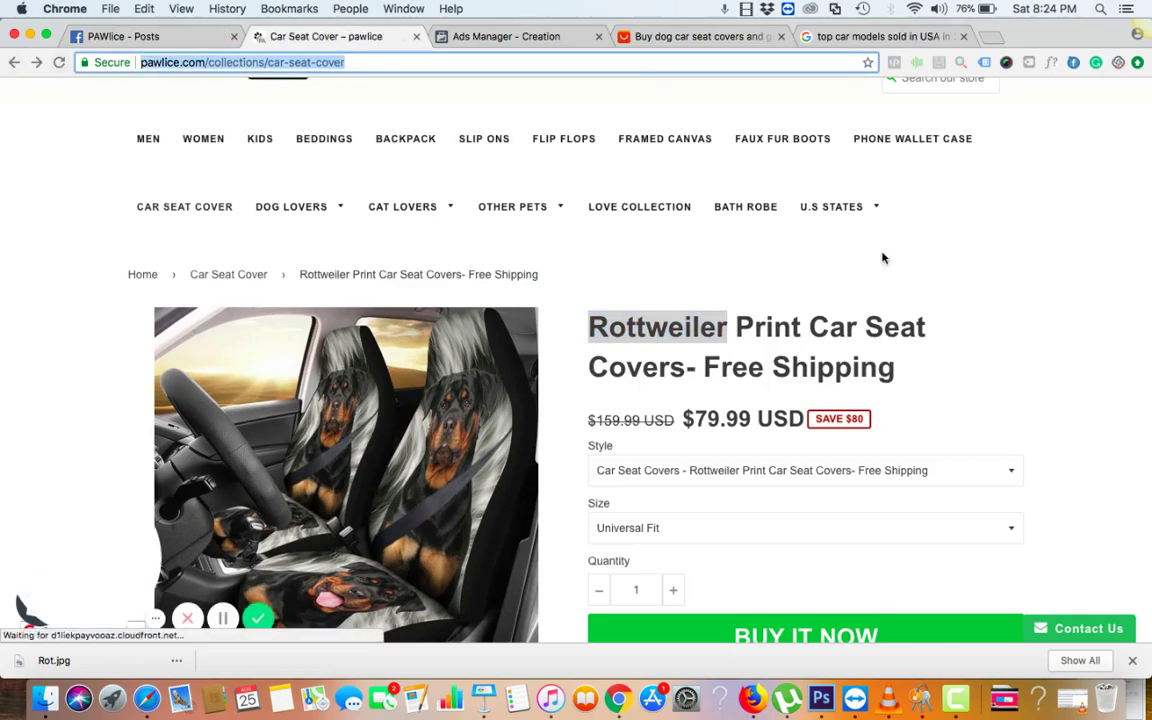
scroll(885, 260, down, 10)
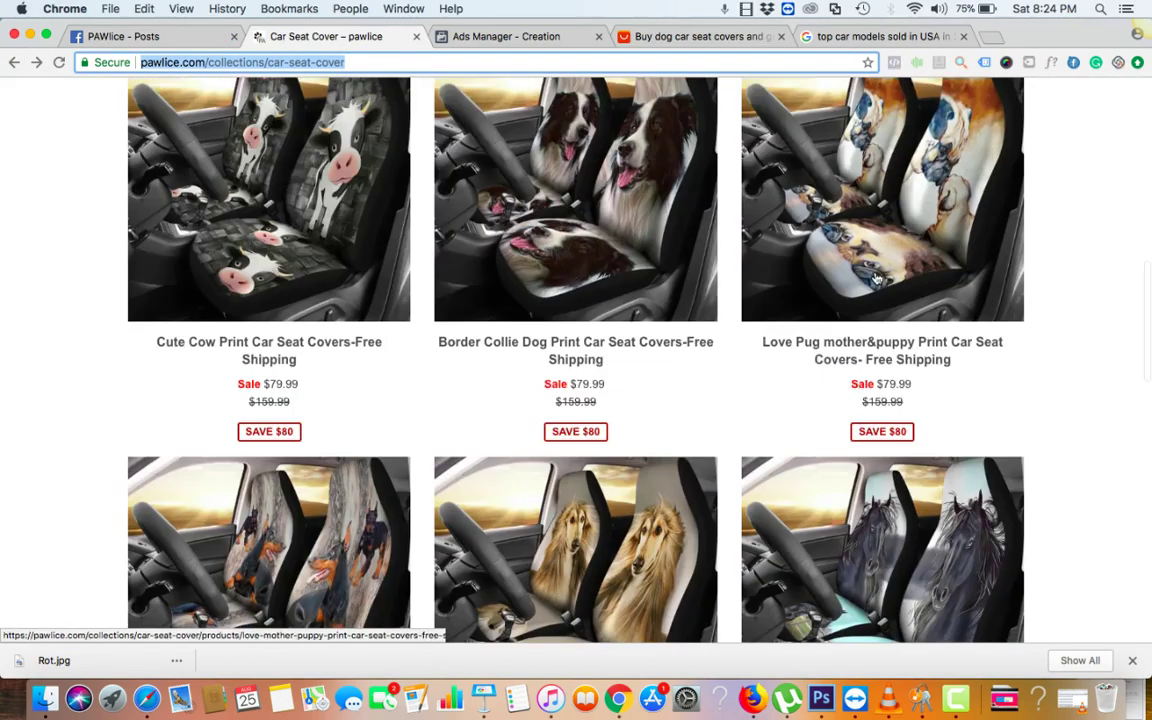
scroll(876, 278, down, 5)
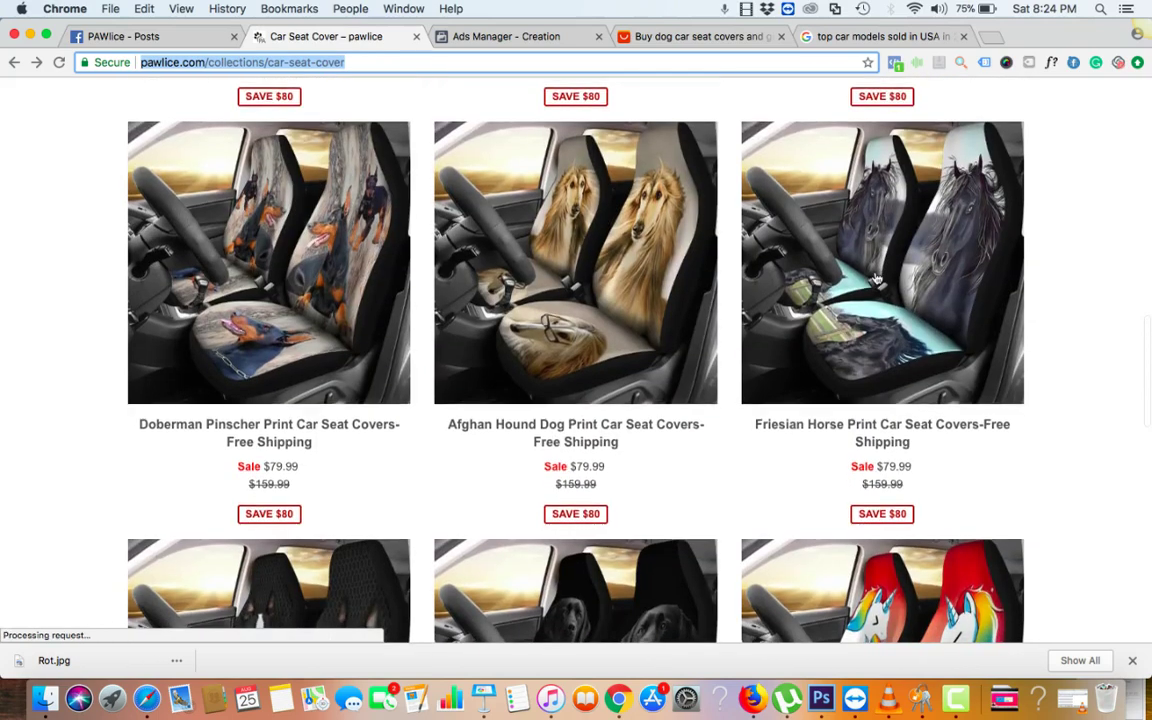
scroll(1059, 401, down, 5)
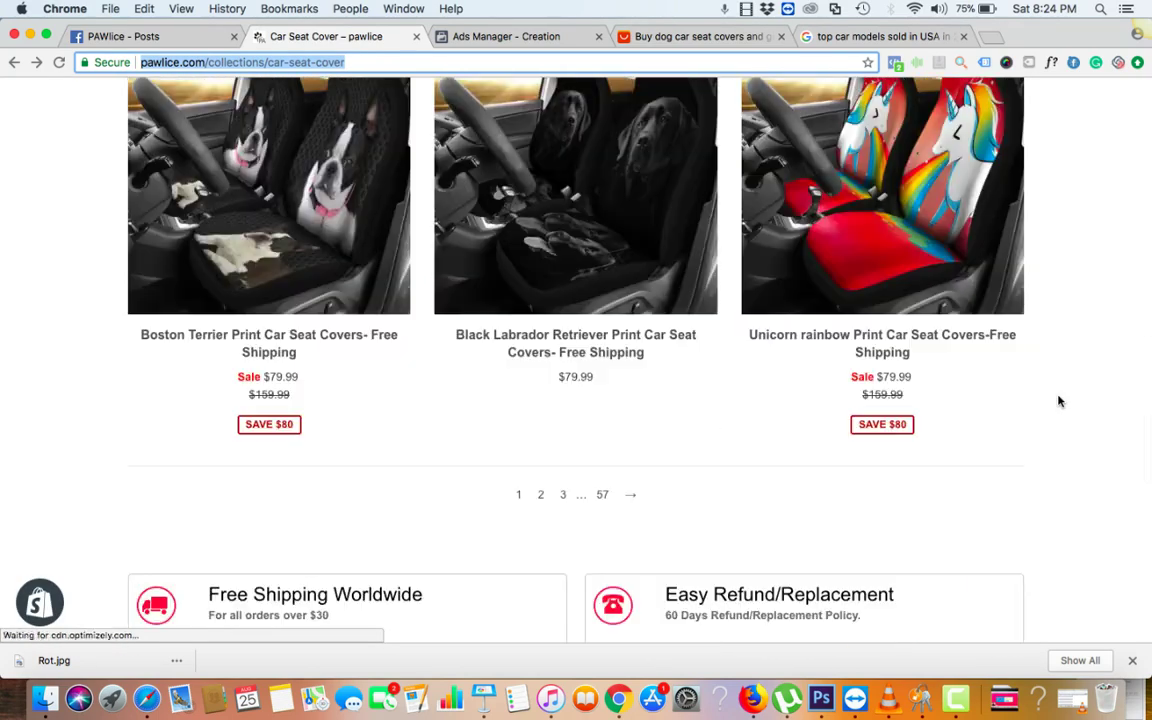
scroll(1059, 401, up, 2)
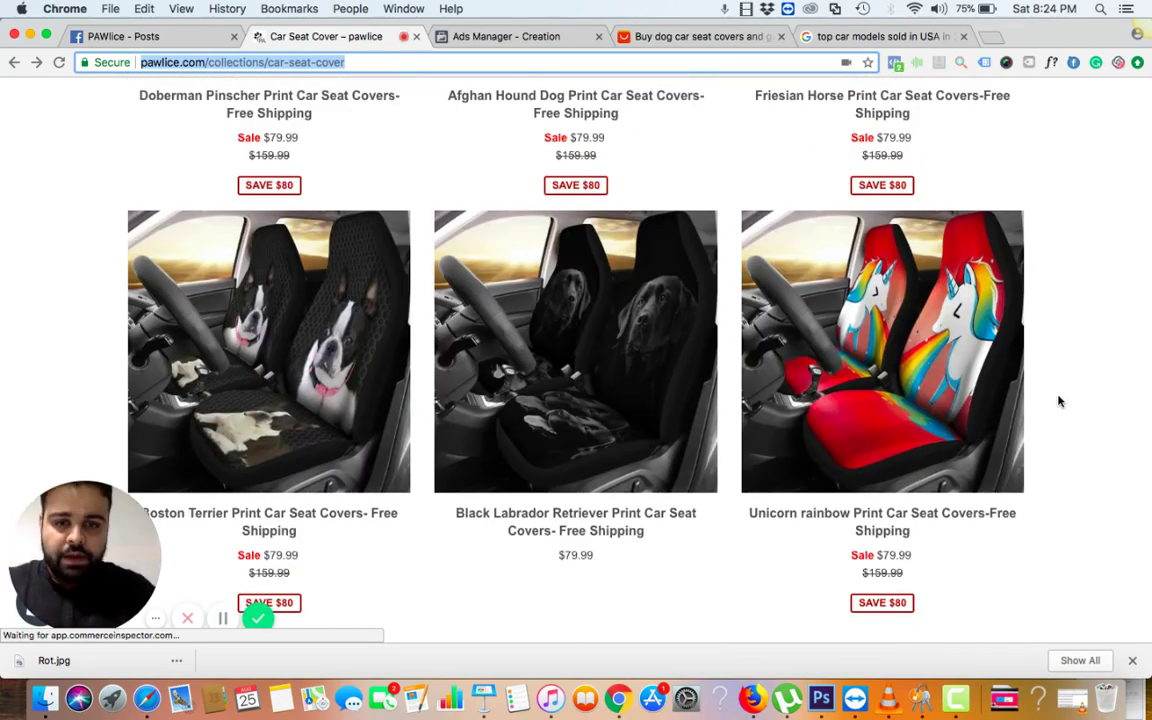
scroll(703, 573, down, 1)
scroll(702, 571, down, 1)
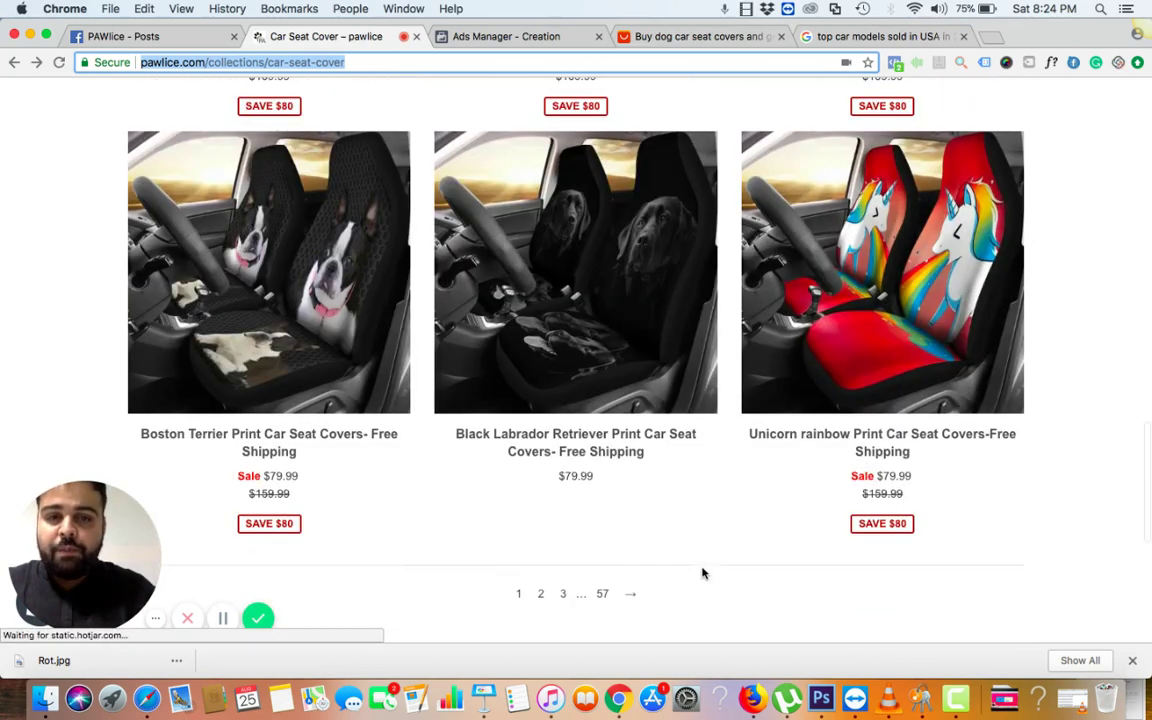
scroll(633, 464, up, 3)
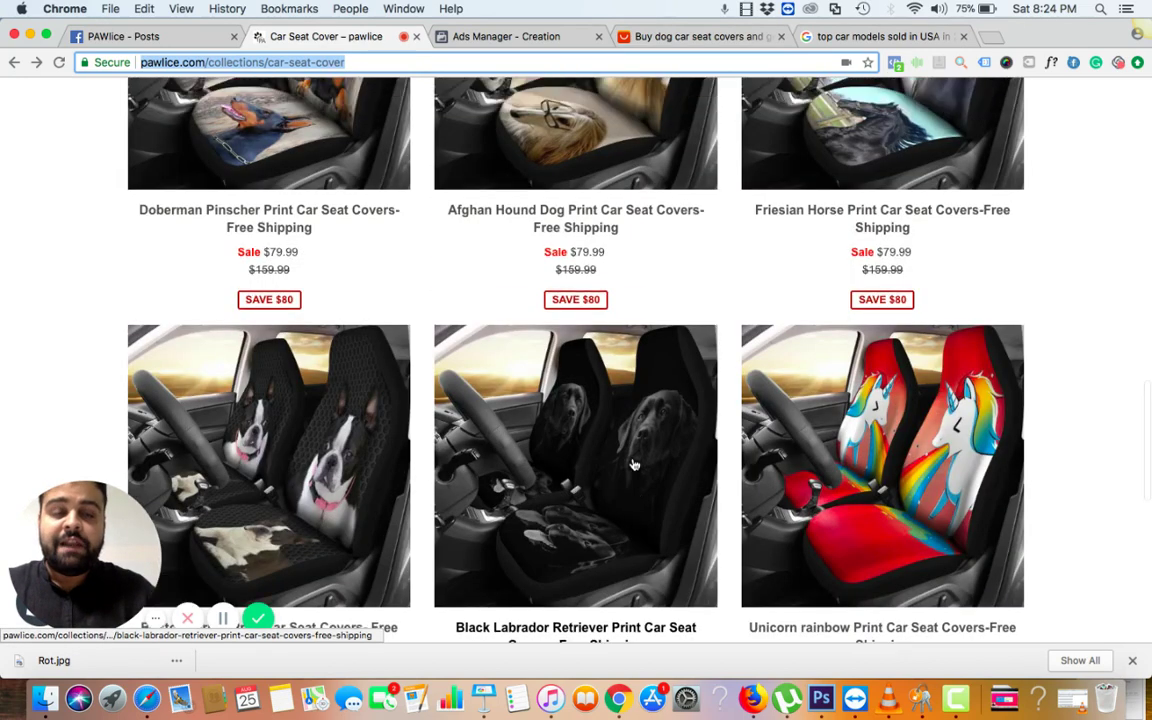
scroll(633, 464, up, 3)
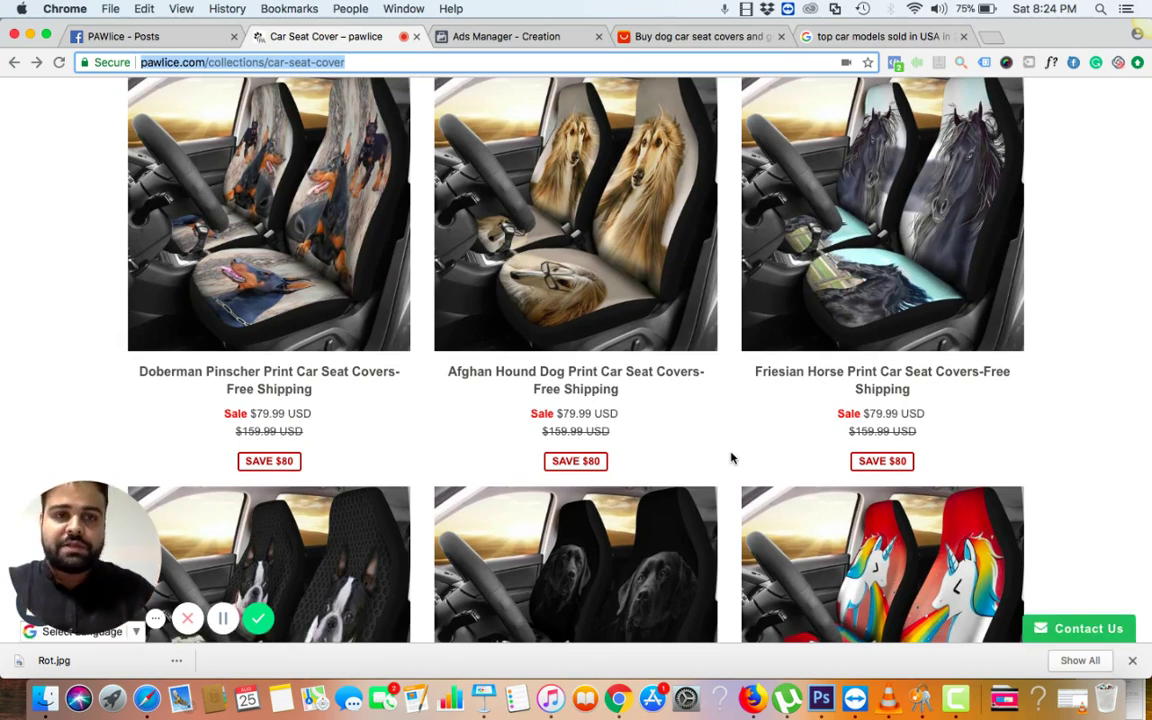
Step: Return to the Google car results and run the suggested search "top car models sold in US in 2017"
click(818, 38)
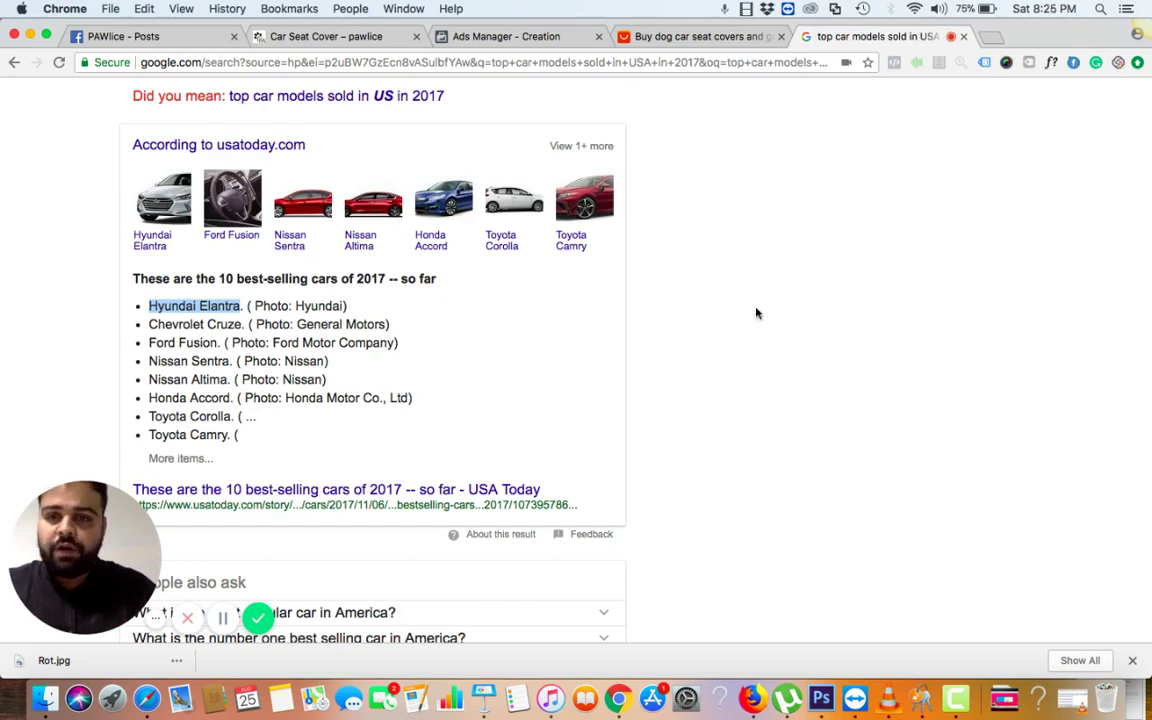
click(365, 98)
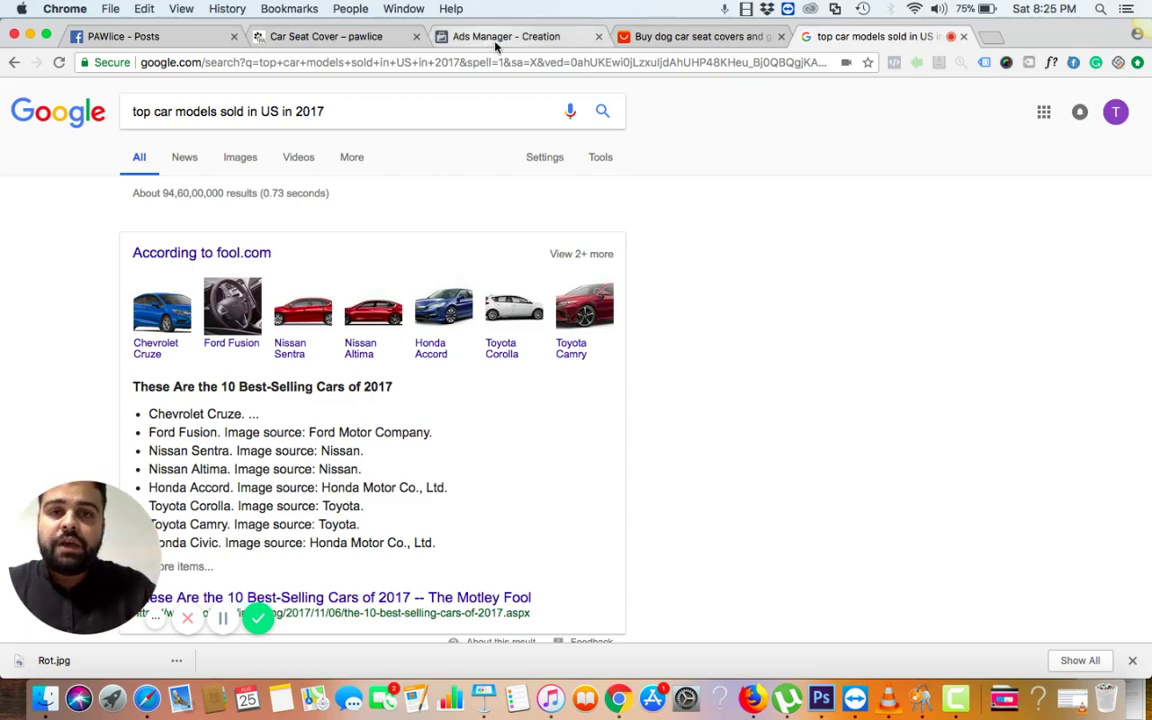
Step: Switch back to Ads Manager and remove the Rottweiler interest from the included detailed targeting, keeping Rottweiler Lovers
click(446, 42)
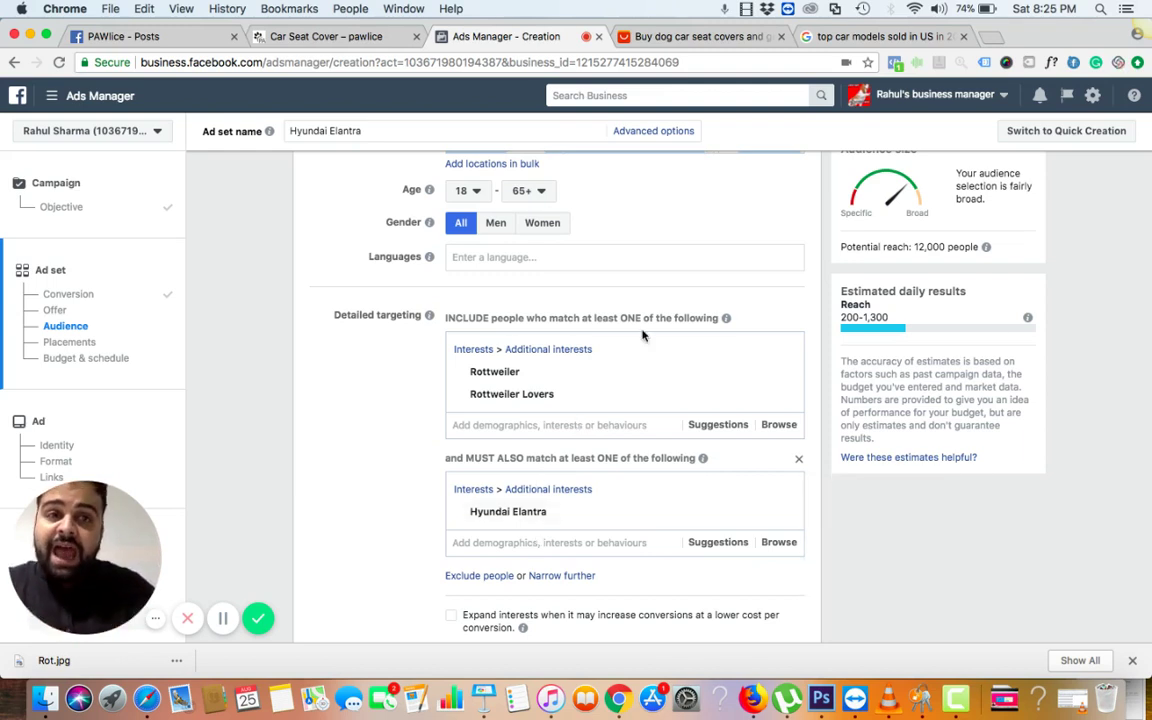
mouse_move(605, 519)
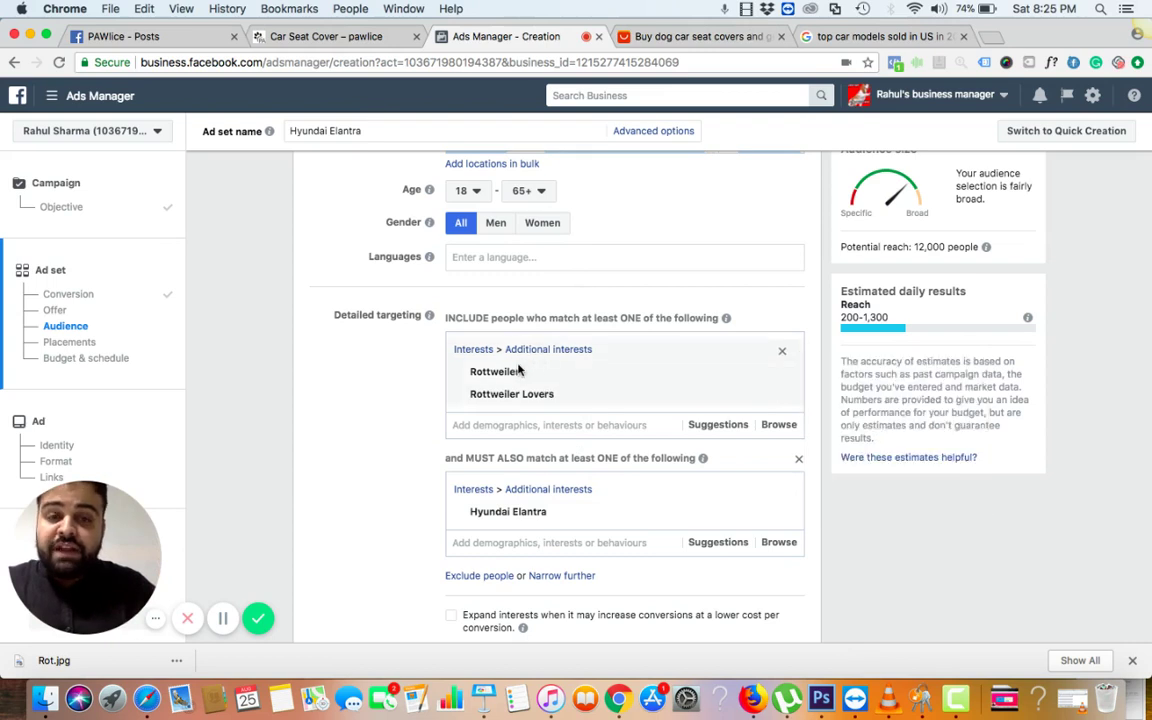
mouse_move(510, 377)
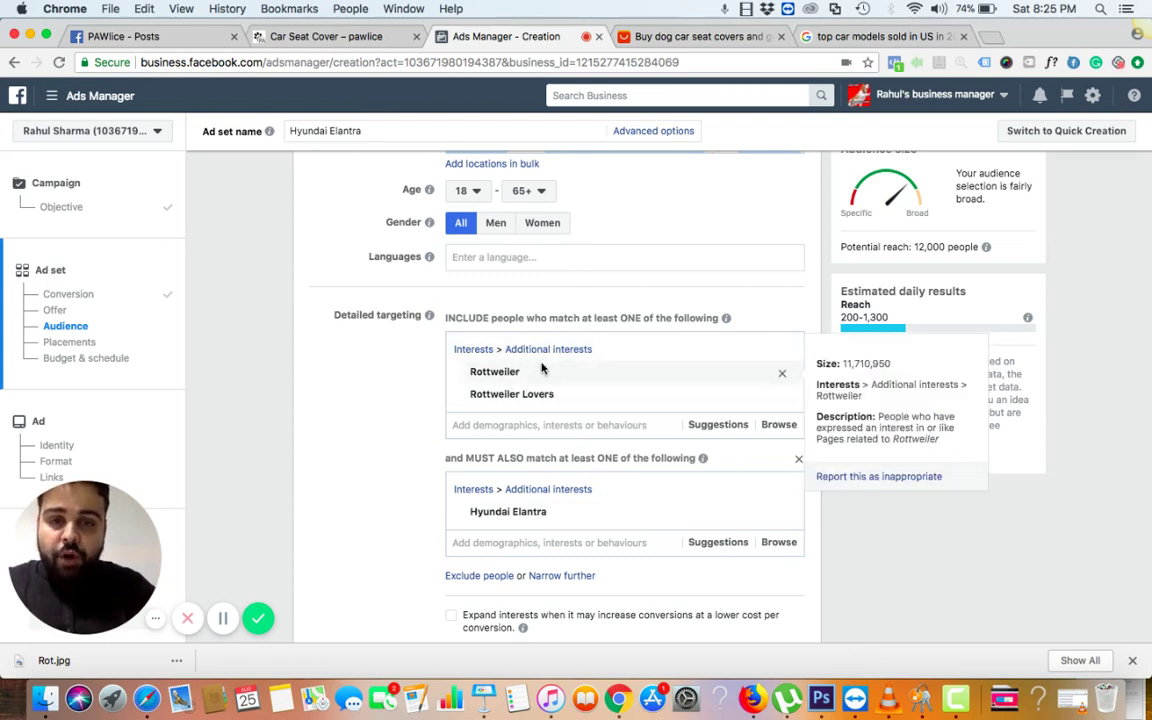
click(784, 376)
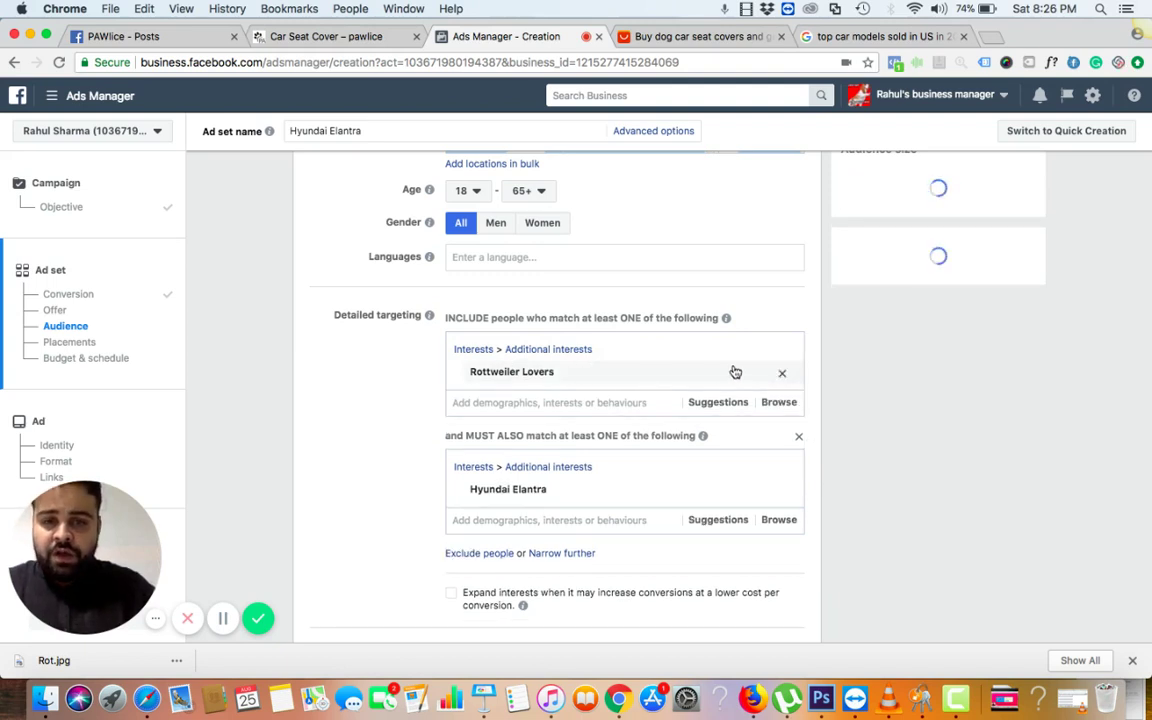
Step: Replace the Rottweiler Lovers interest with Pug in the included detailed targeting
click(530, 345)
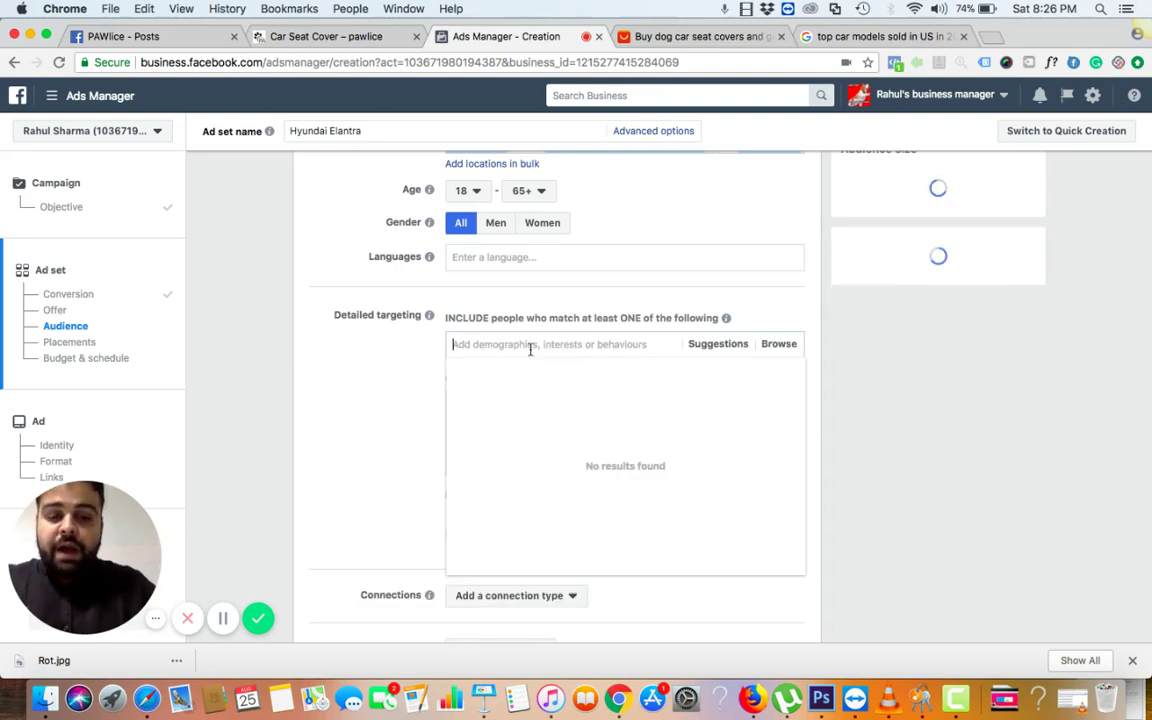
text(pug)
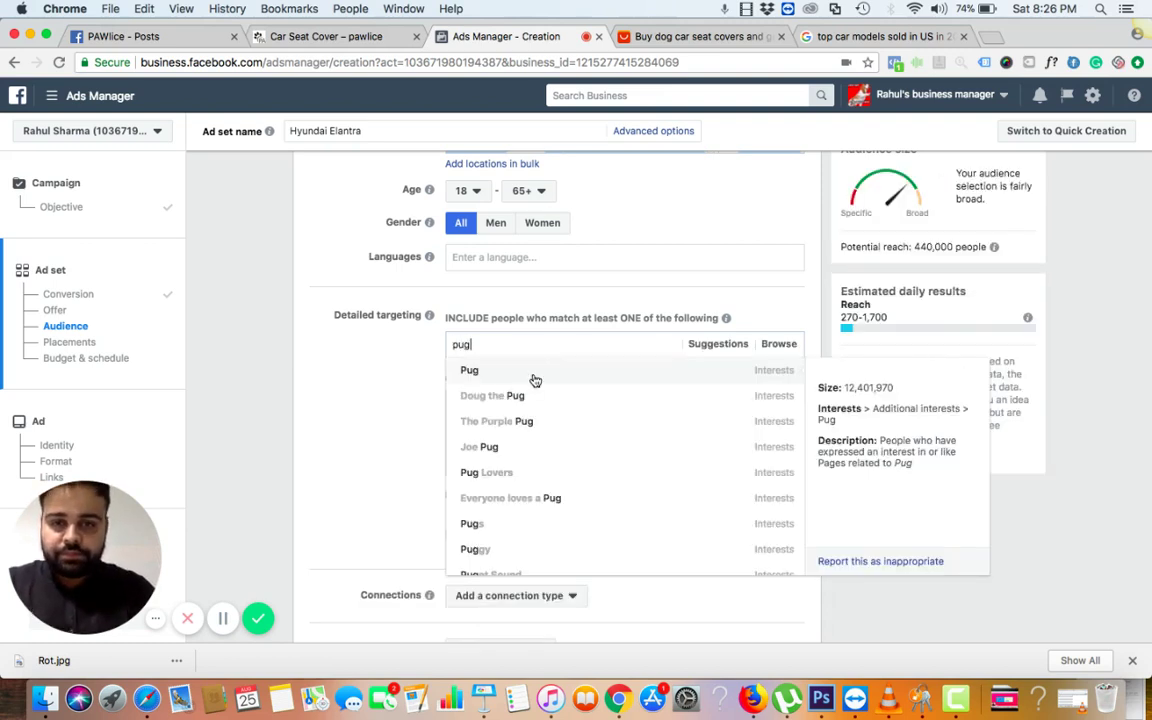
key(Return)
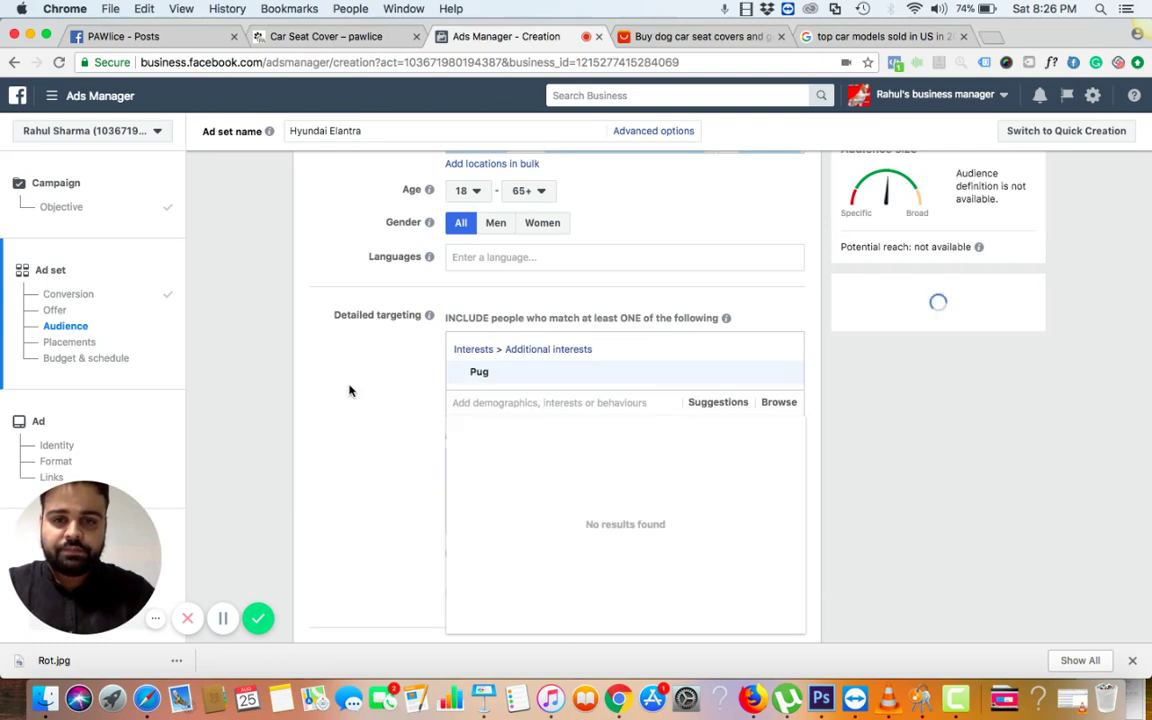
click(894, 496)
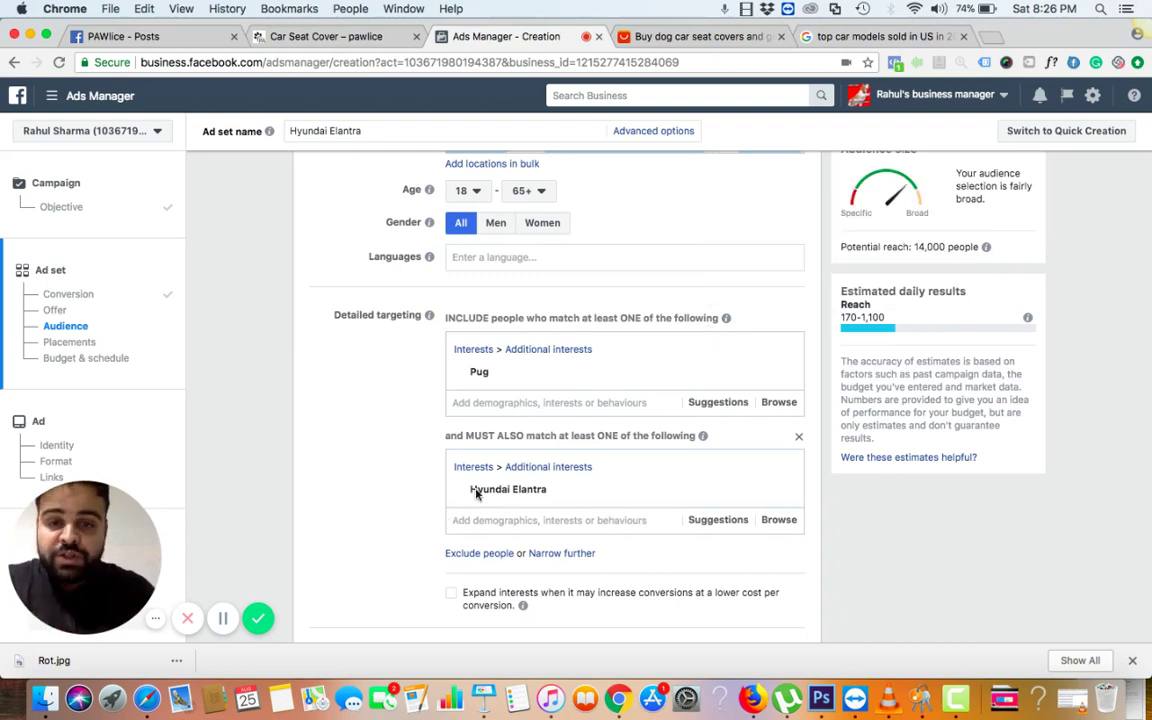
Step: Switch to the Google results for top car models sold in the US and copy "Chevrolet Cruze" from the best-selling list
mouse_move(546, 494)
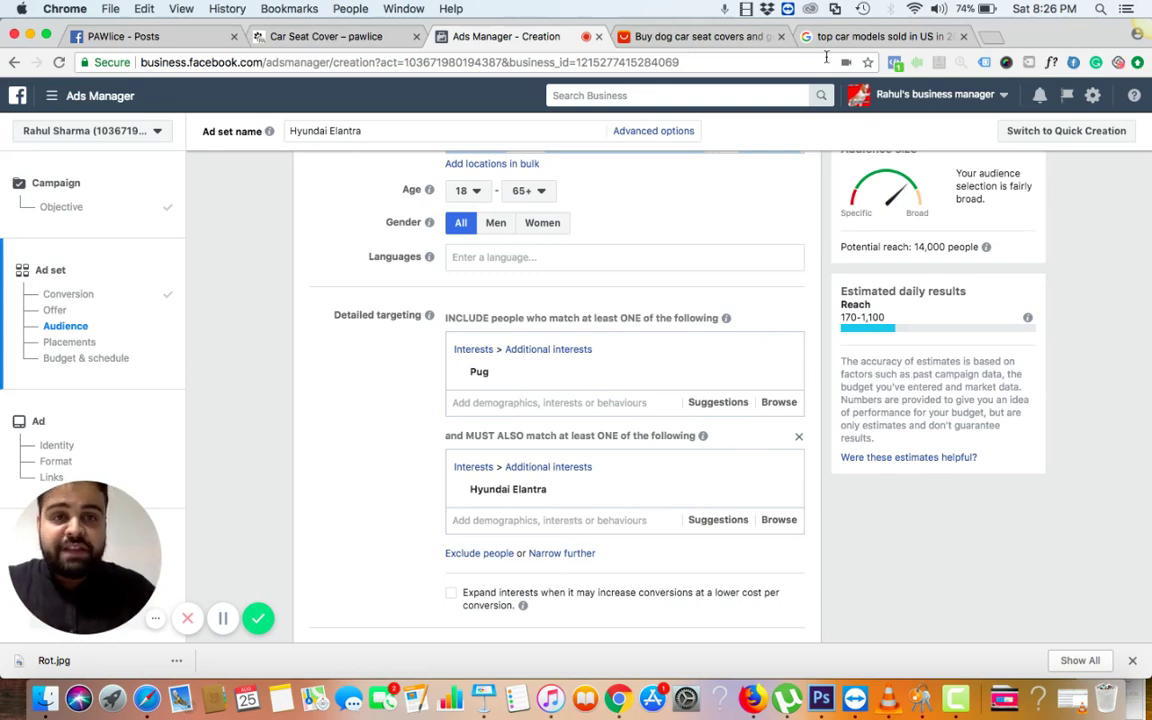
click(870, 36)
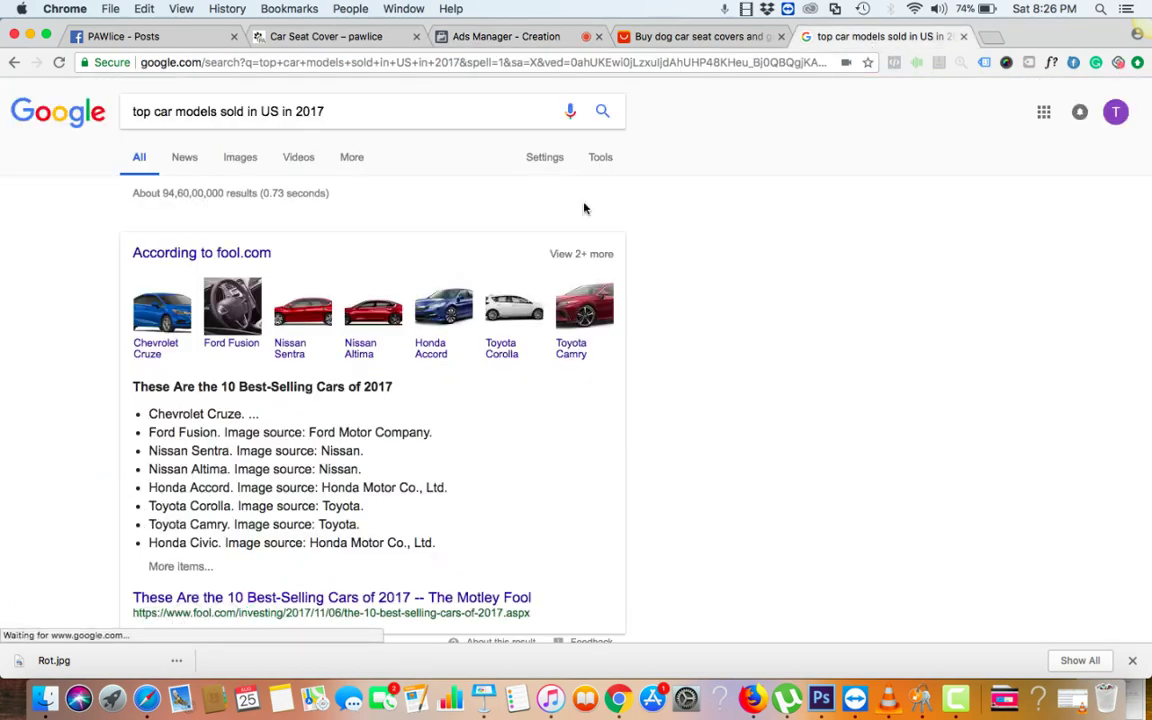
drag(241, 414, 148, 414)
key(ctrl+c)
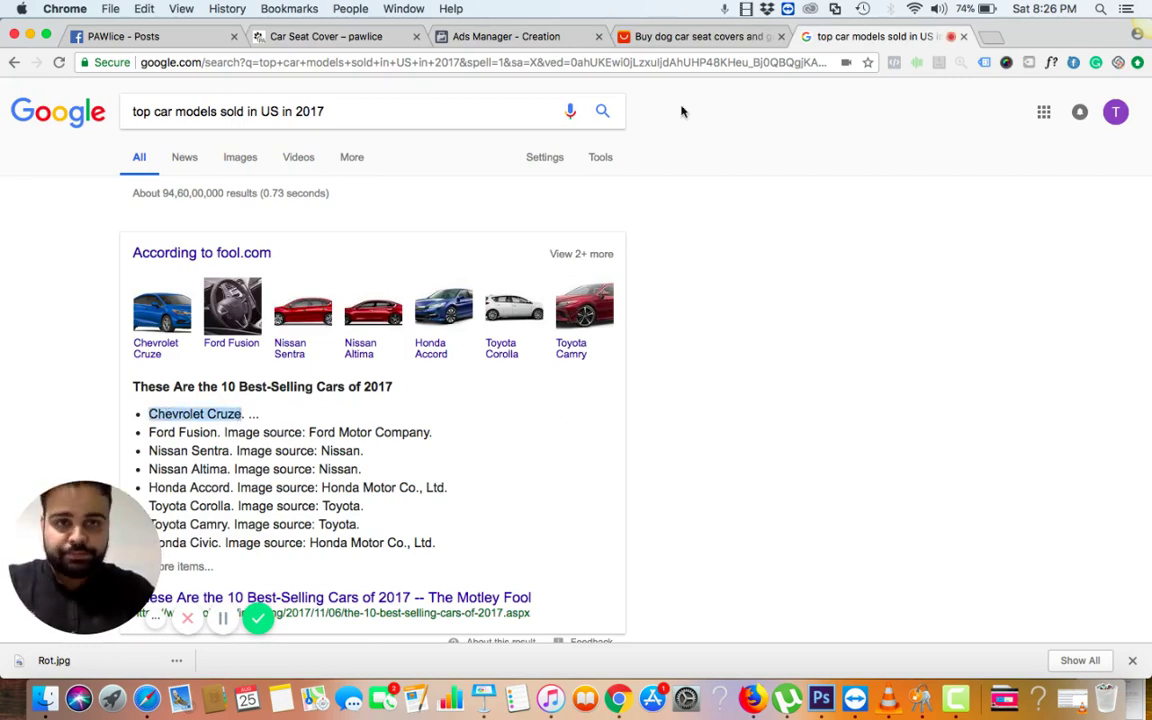
Step: Return to Ads Manager and replace Hyundai Elantra with Chevrolet Cruze in the must-also-match interests
click(511, 38)
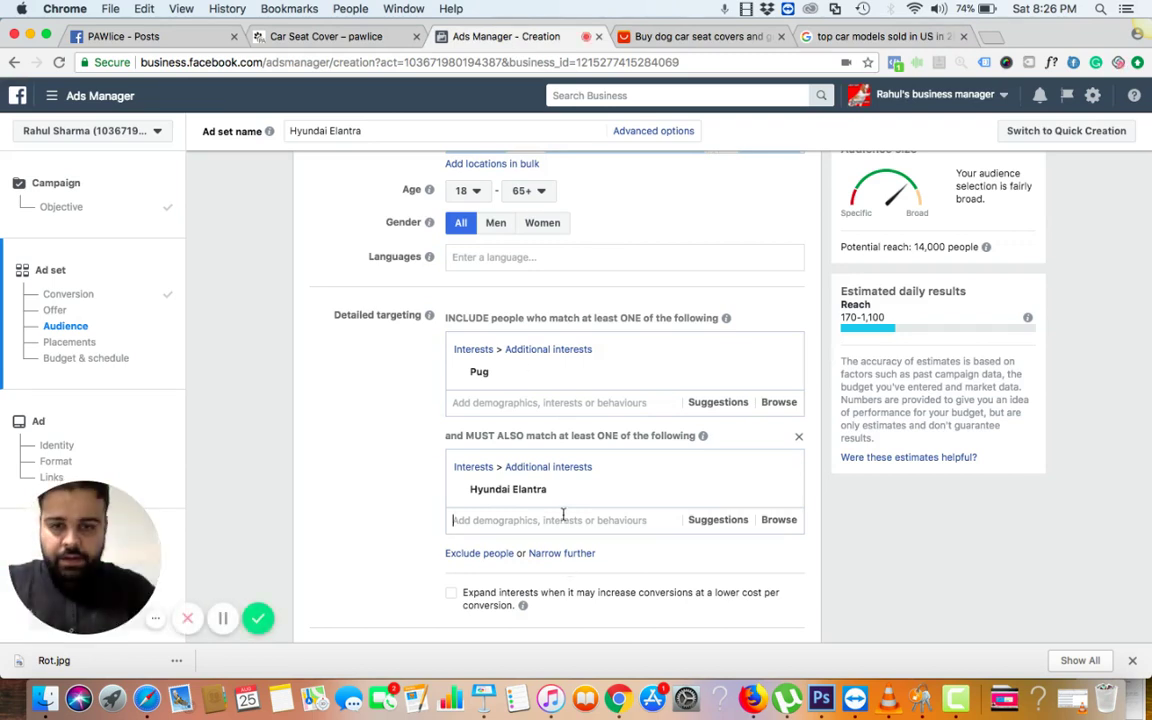
key(ctrl+v)
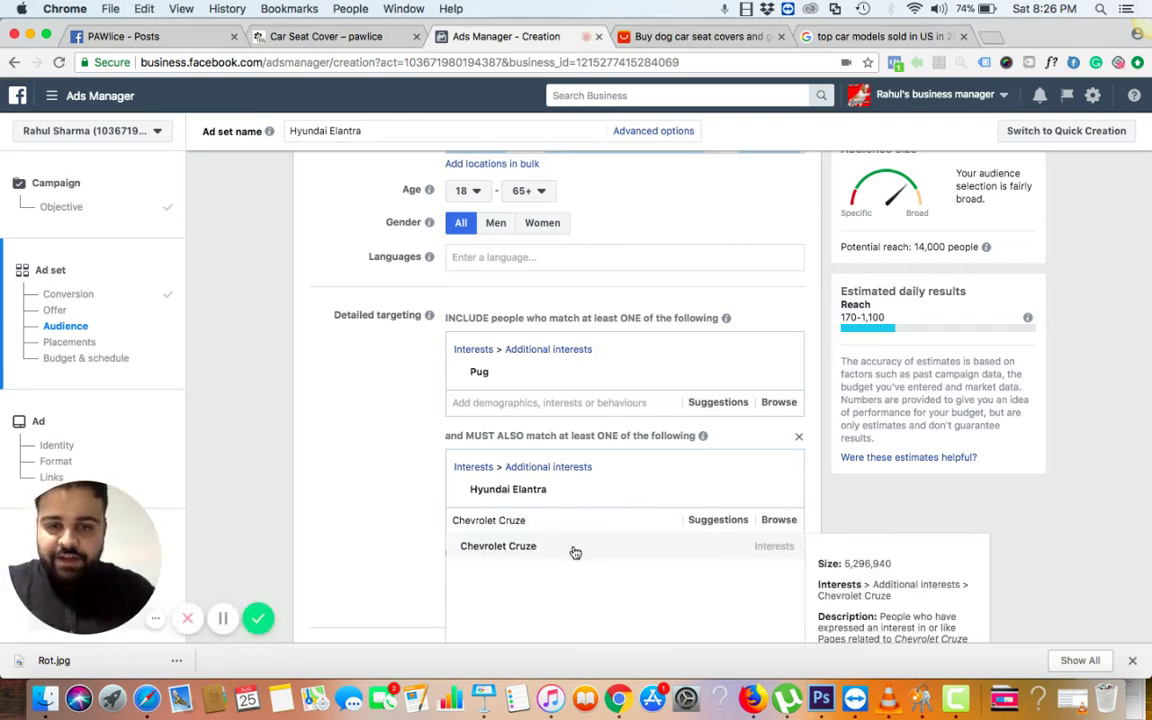
click(612, 546)
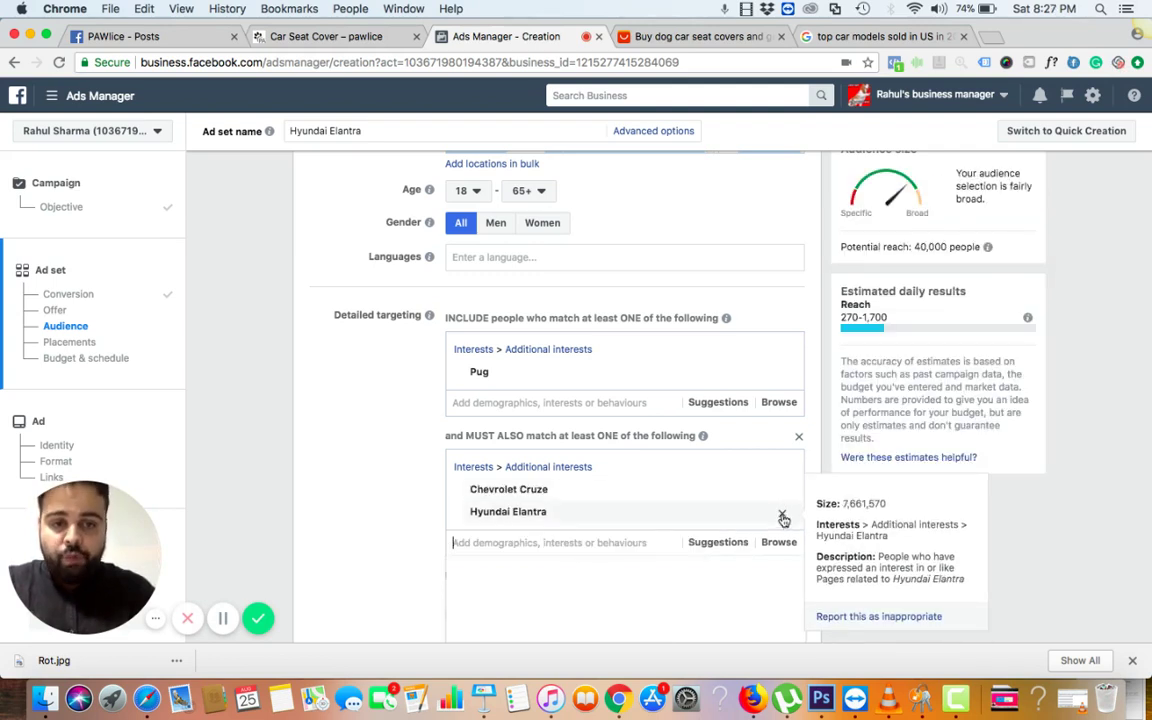
click(783, 516)
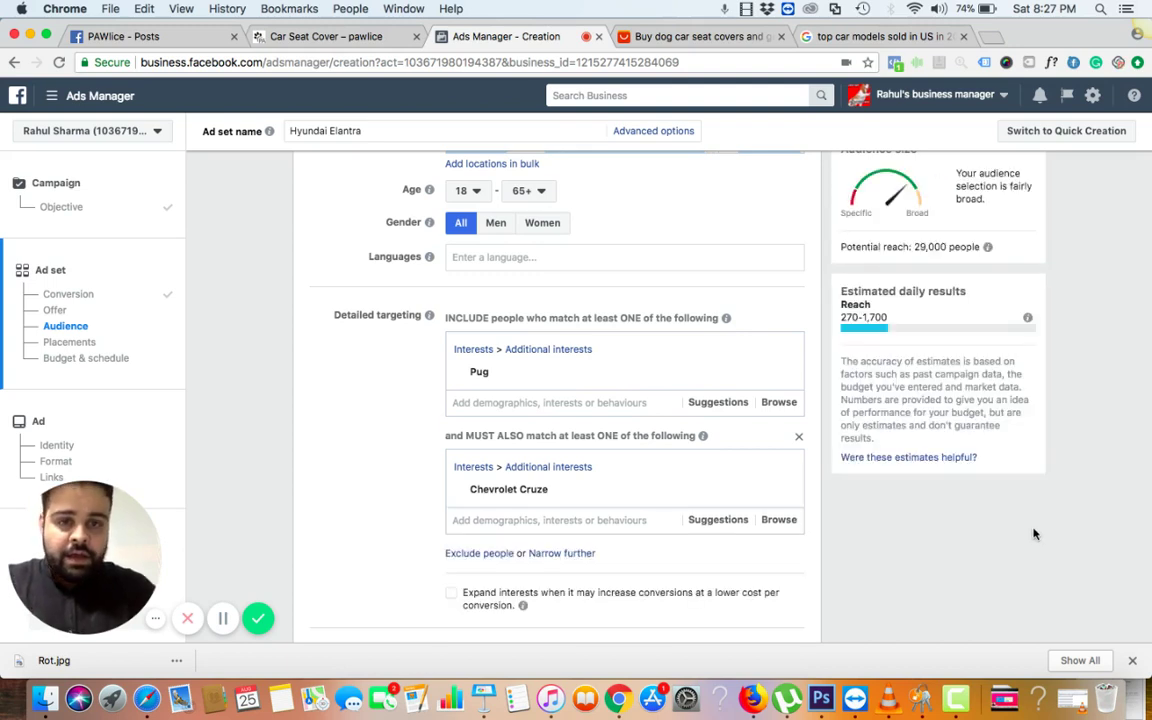
drag(946, 245, 918, 240)
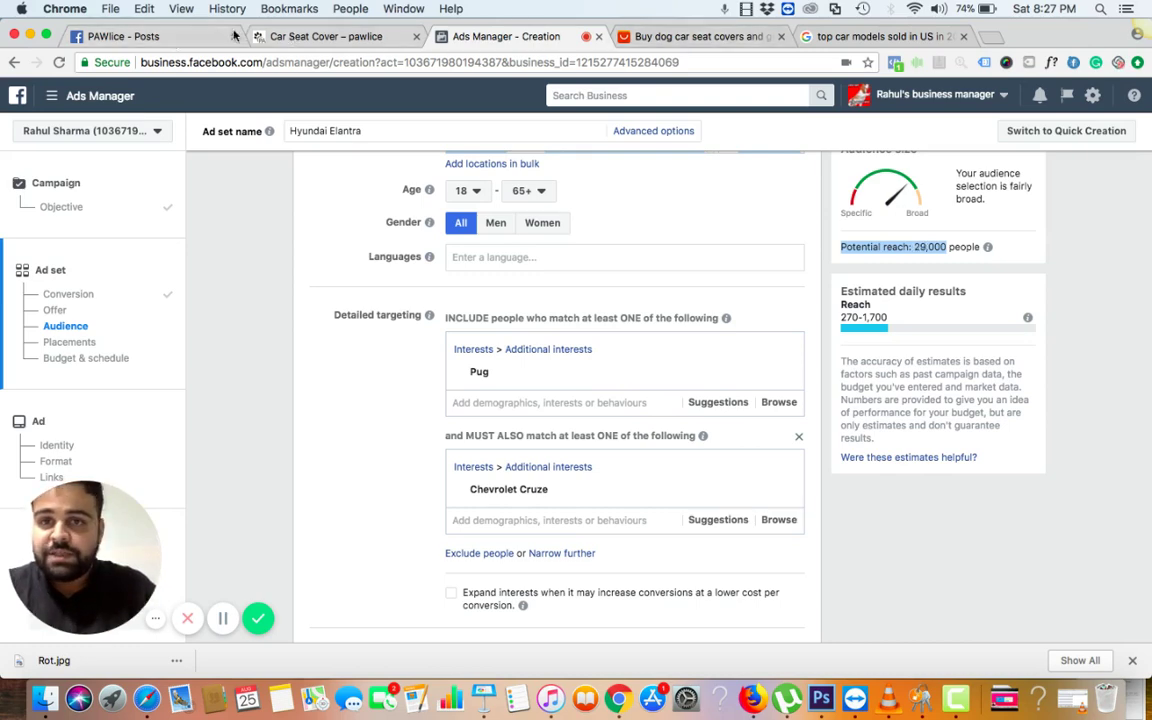
Step: Switch to the PAWlice page post draft and change its opening question to "Love your pug?"
click(140, 36)
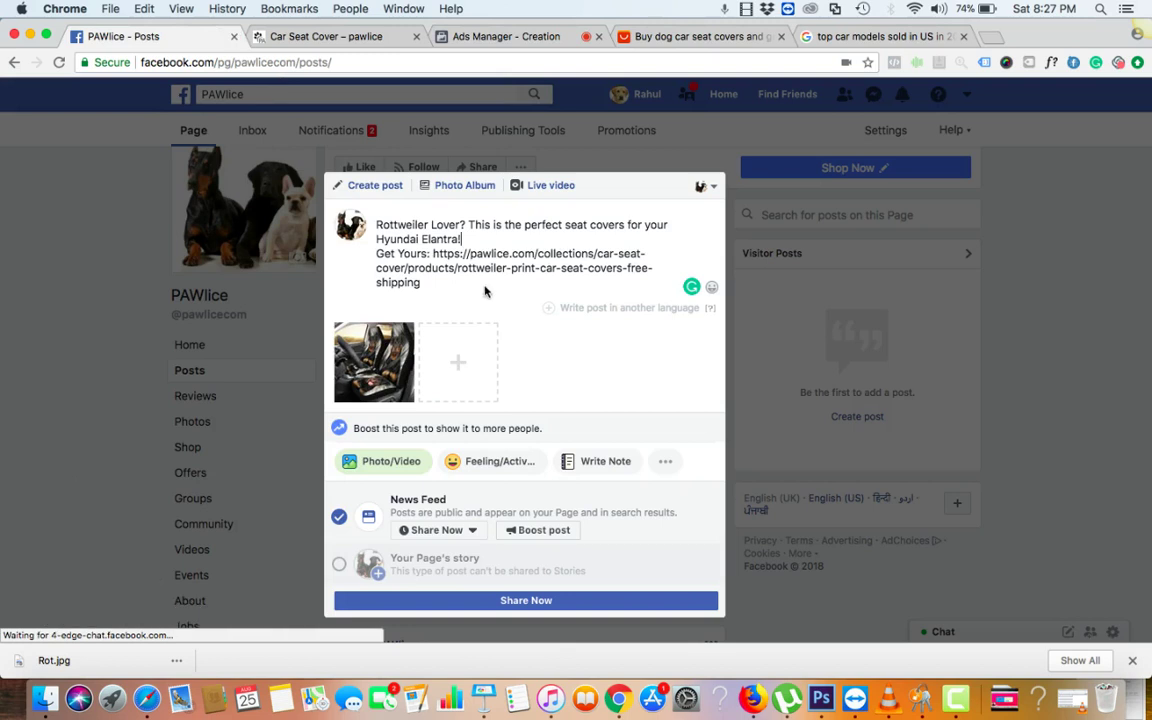
double_click(405, 224)
text(Pug)
double_click(415, 224)
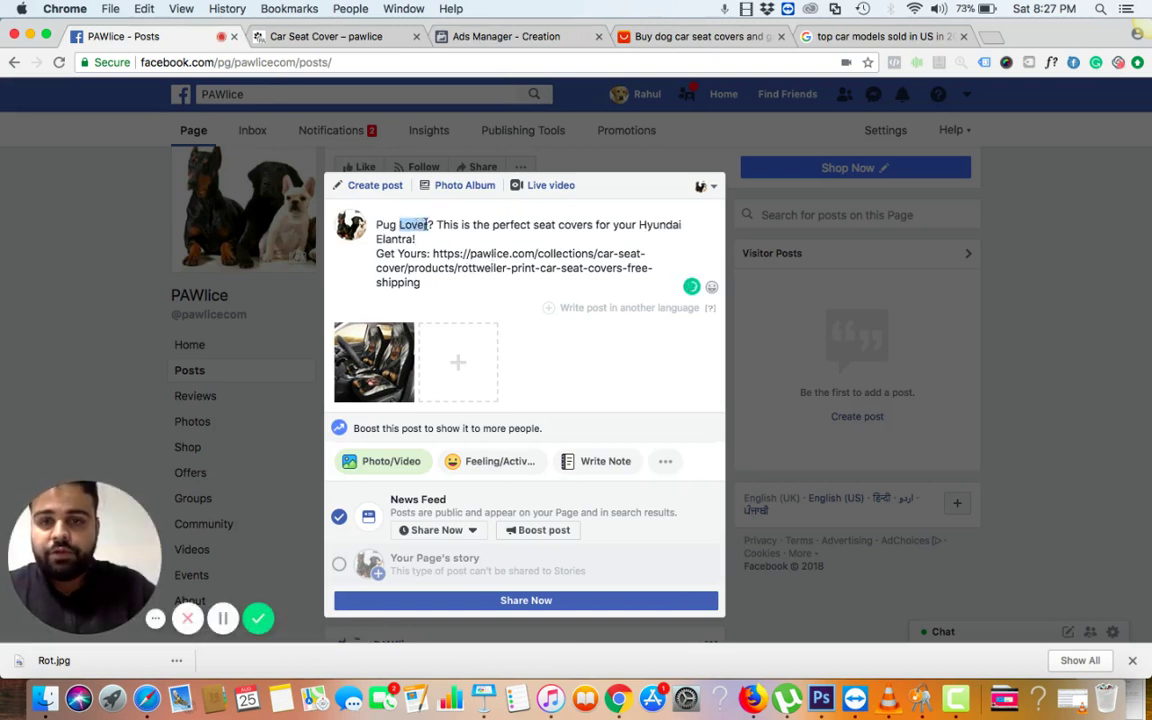
click(431, 225)
drag(428, 225, 372, 225)
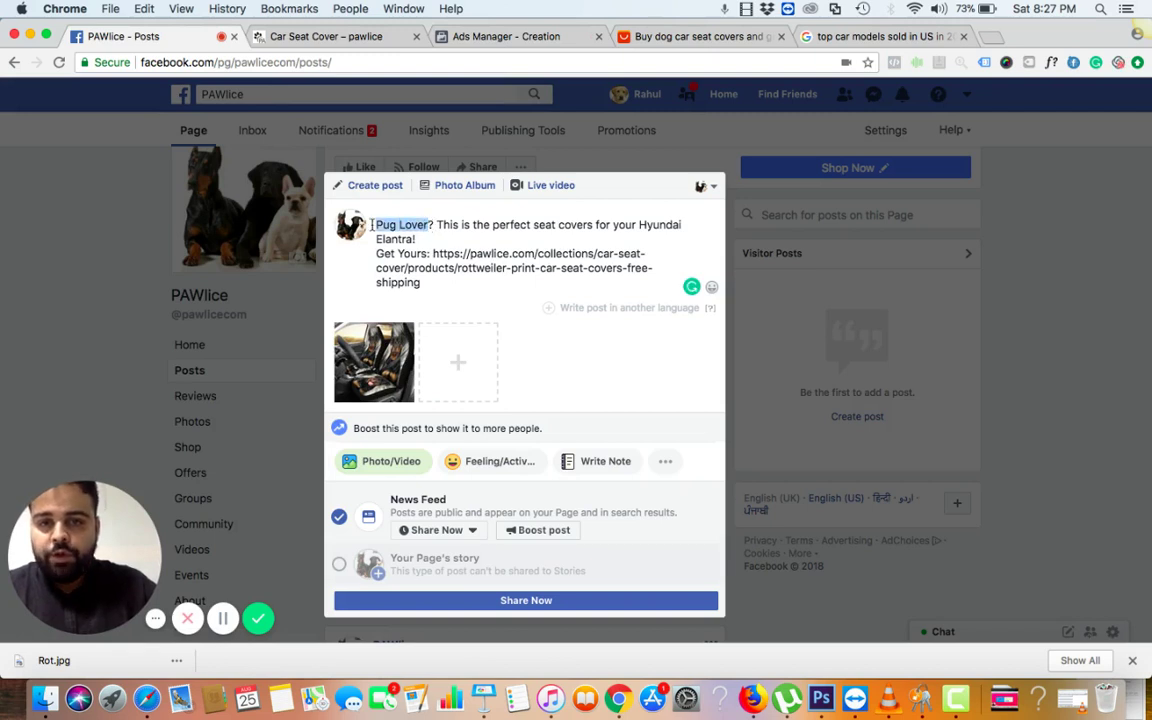
text(Love your pug)
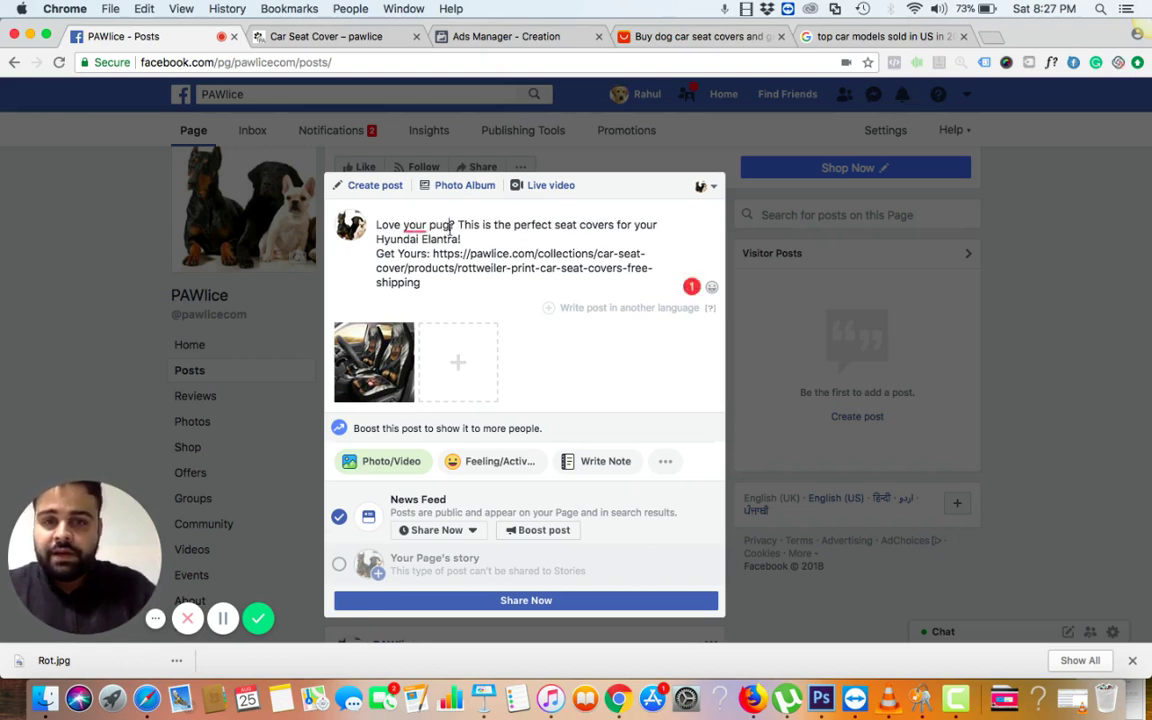
Step: Reword the rest of the post's first sentence to "here's your perfect seat covers for Hyundai Cruise!"
drag(512, 225, 460, 226)
text(Here's your)
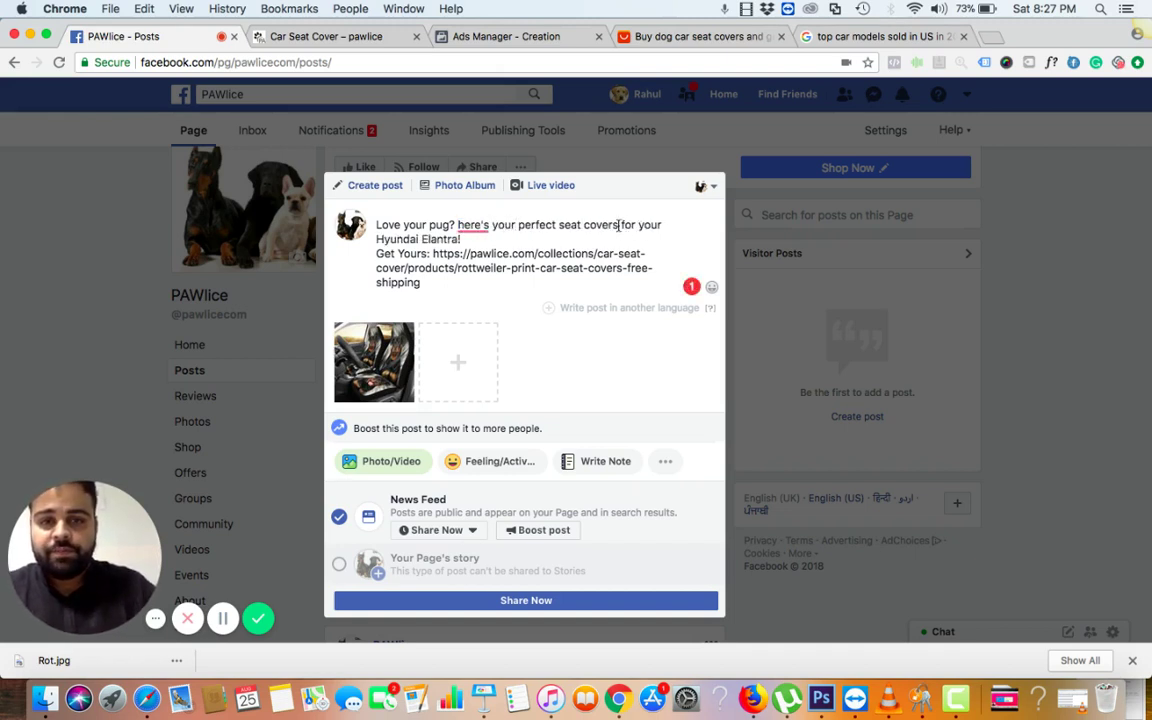
double_click(650, 226)
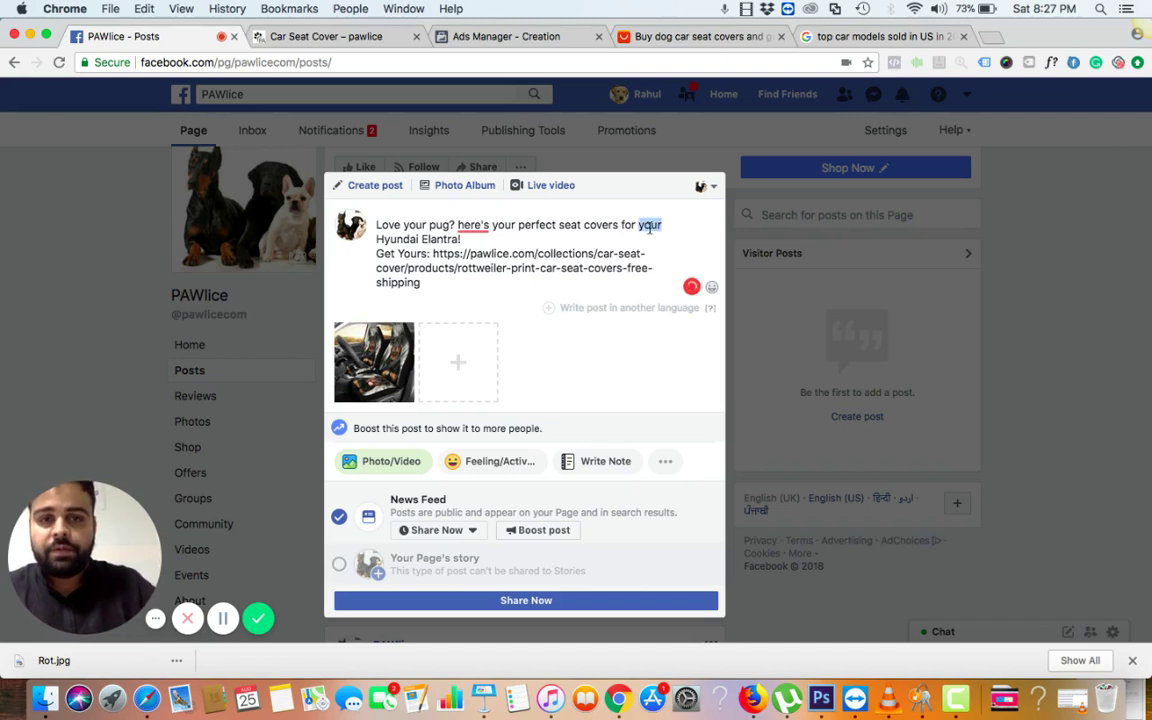
key(BackSpace)
double_click(395, 240)
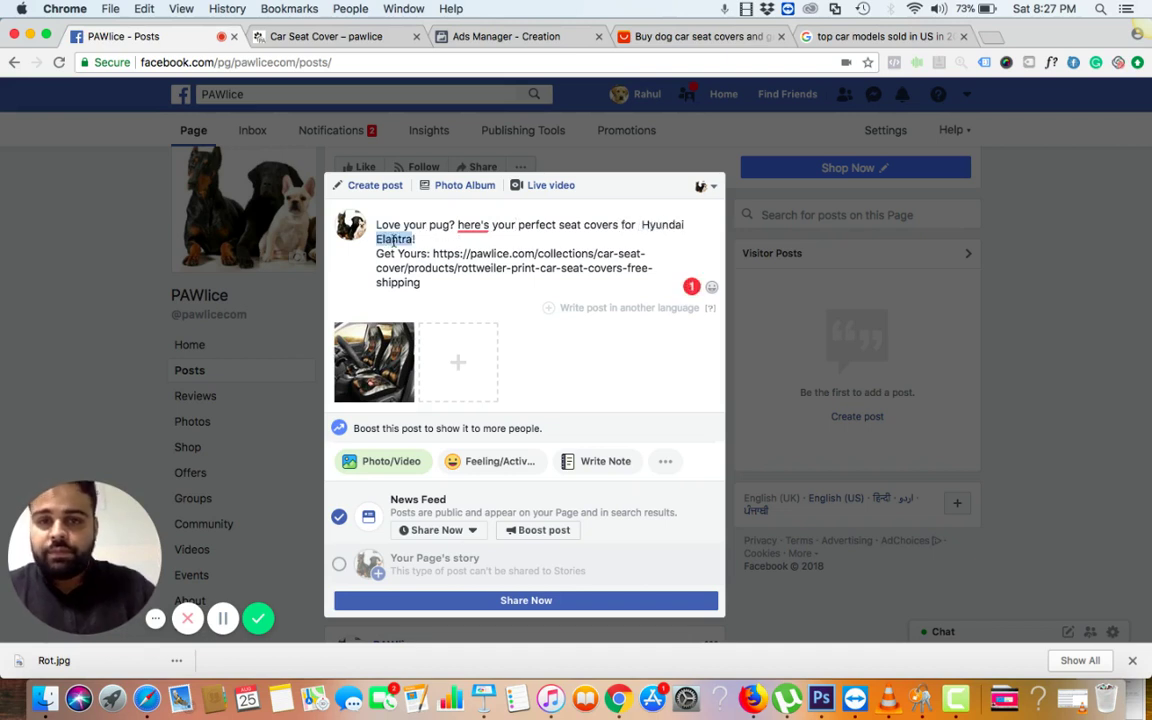
text(Cruise)
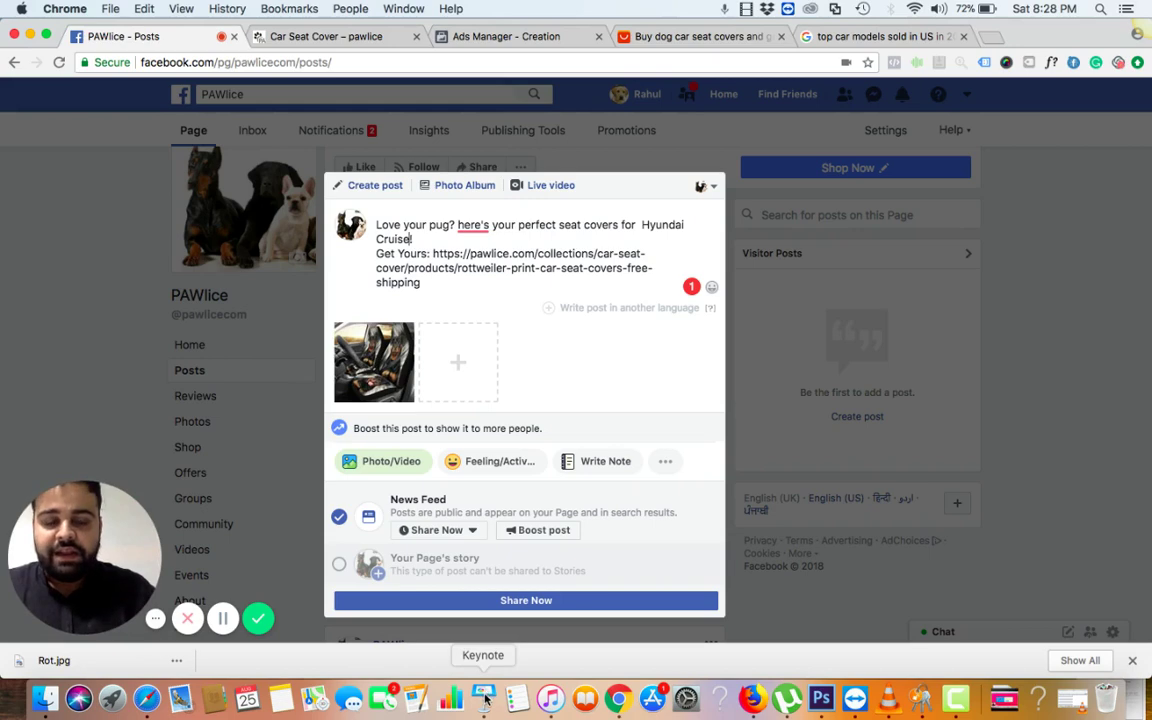
Step: Switch to the Keynote presentation and display the third slide, showing TBBplatinum.com
click(484, 697)
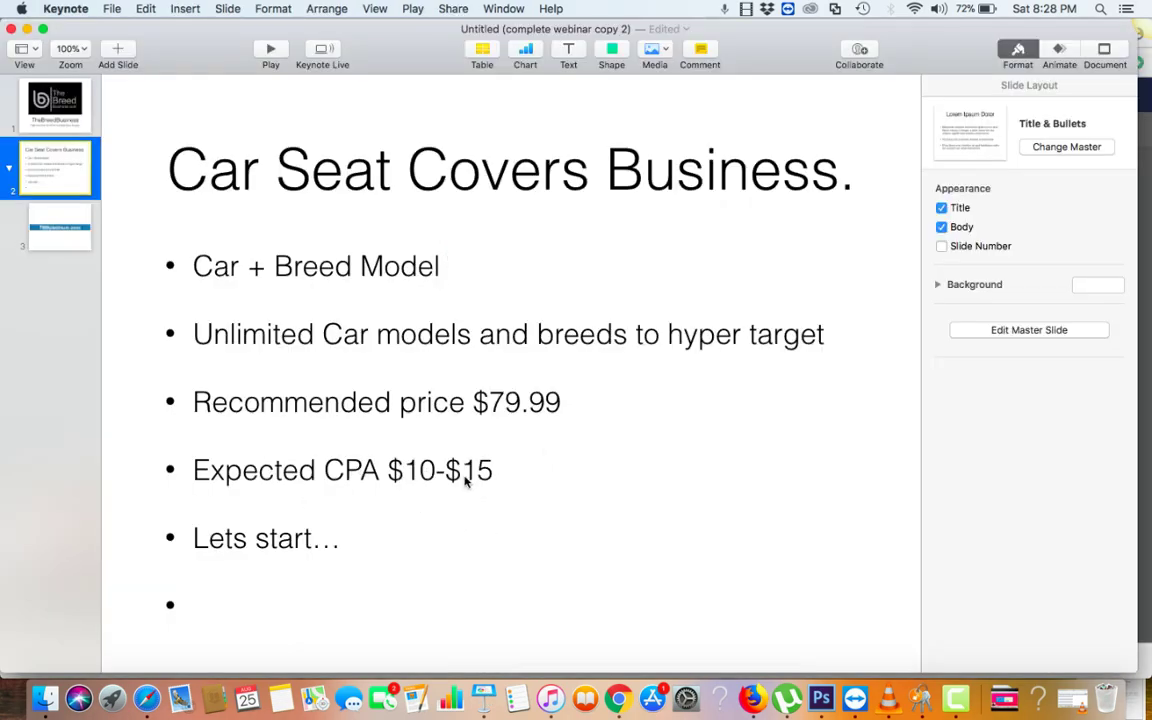
click(64, 240)
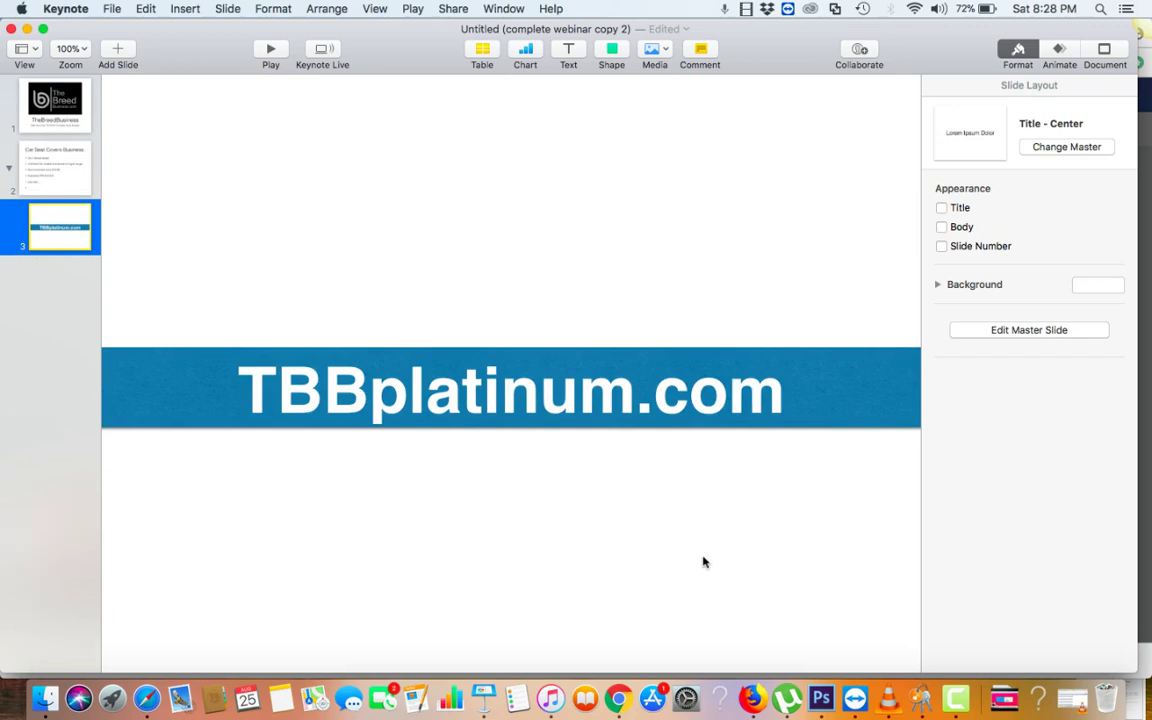
Step: Switch back to Chrome and view the start of the store's Car Seat Cover collection
click(620, 697)
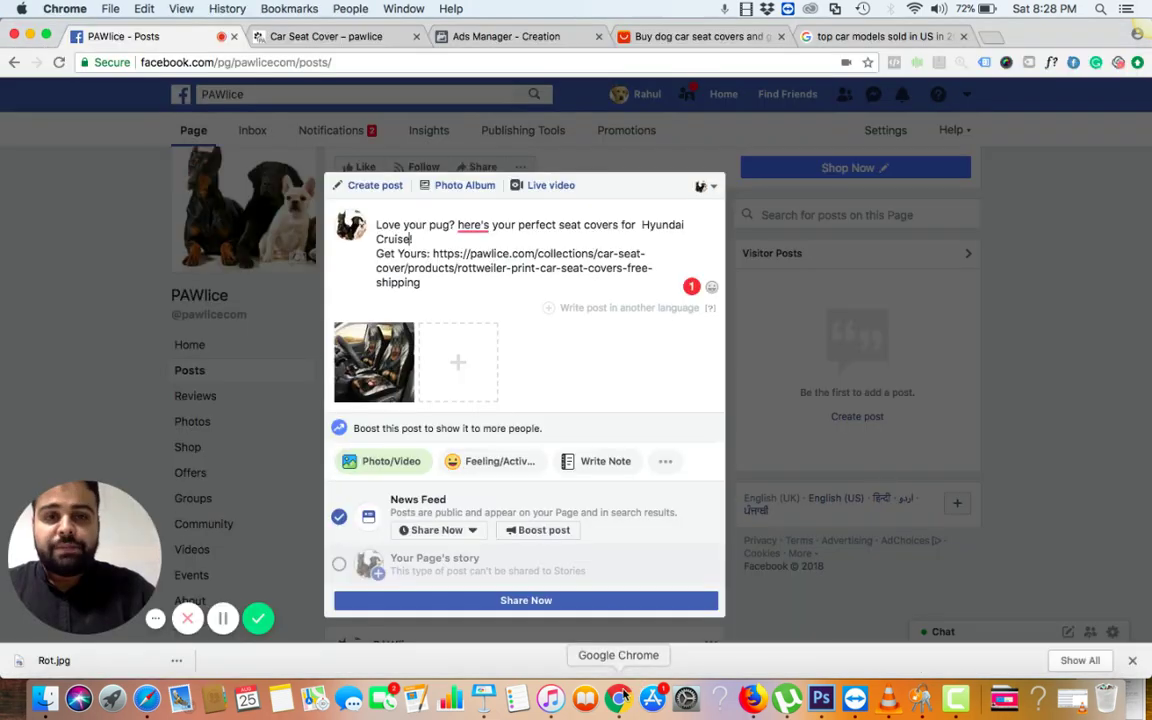
click(343, 40)
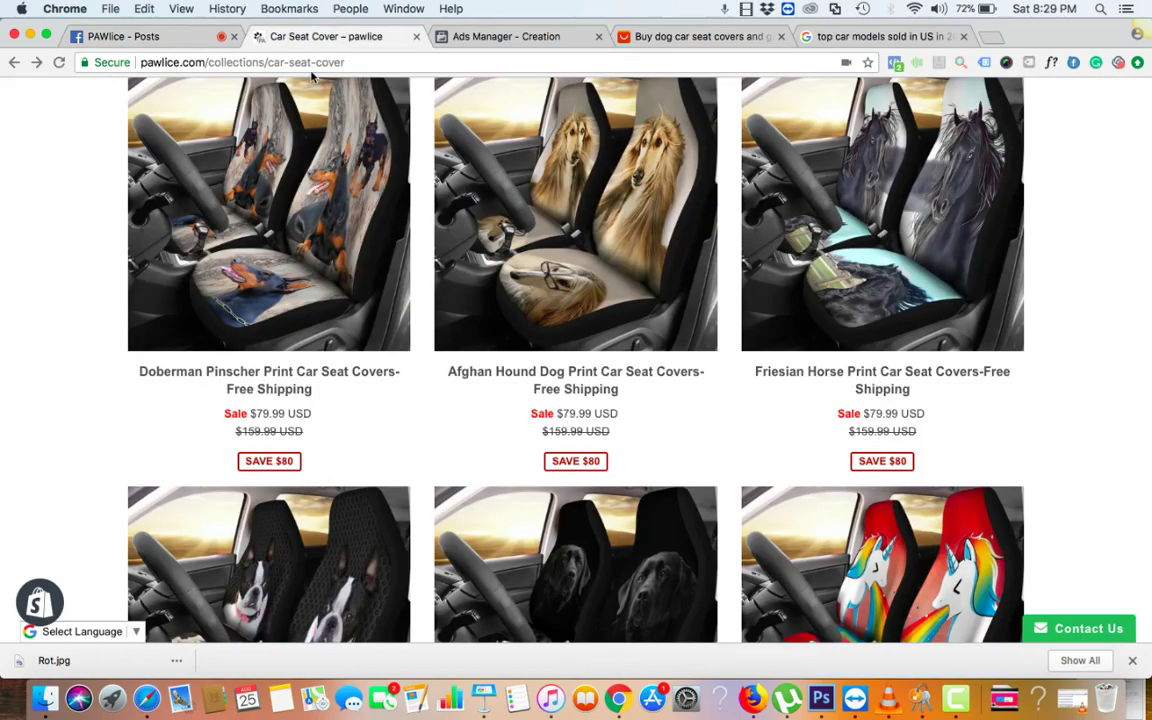
scroll(213, 96, up, 10)
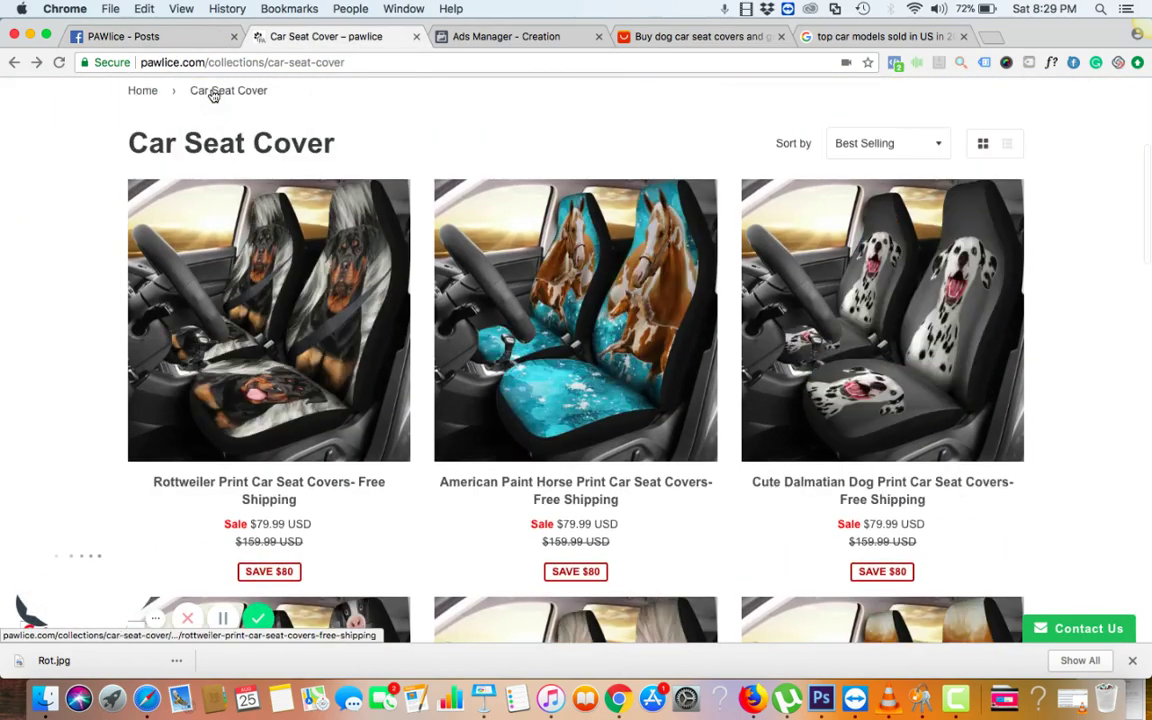
scroll(645, 357, down, 1)
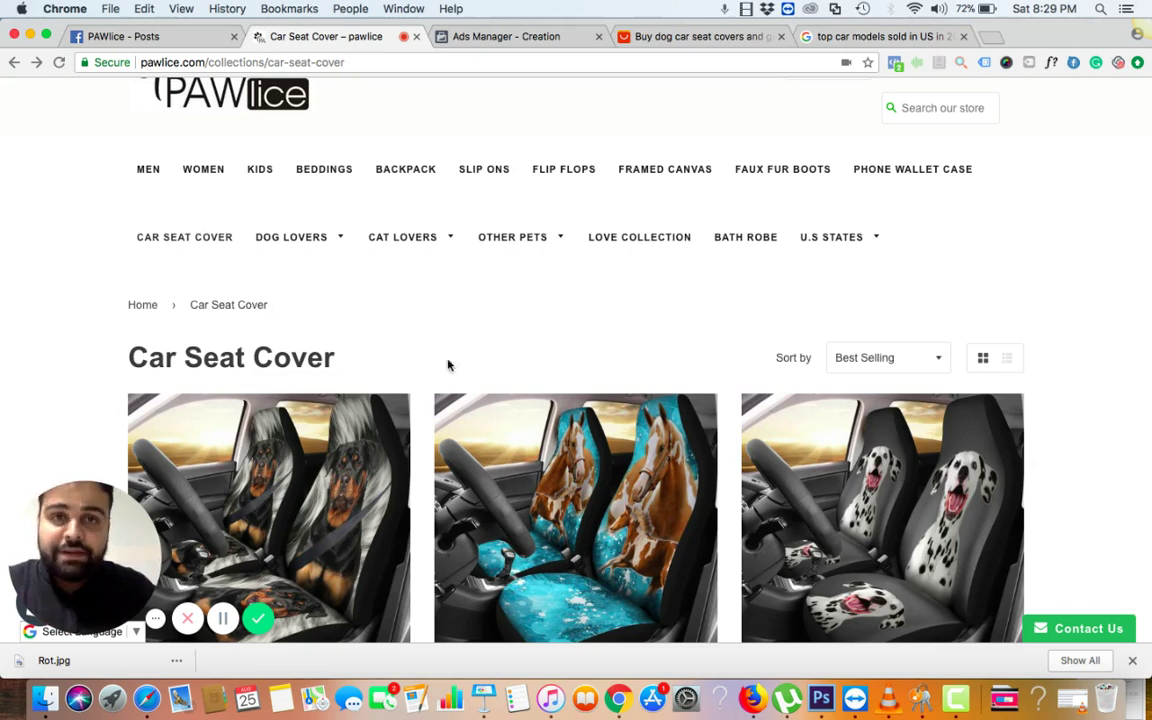
click(187, 619)
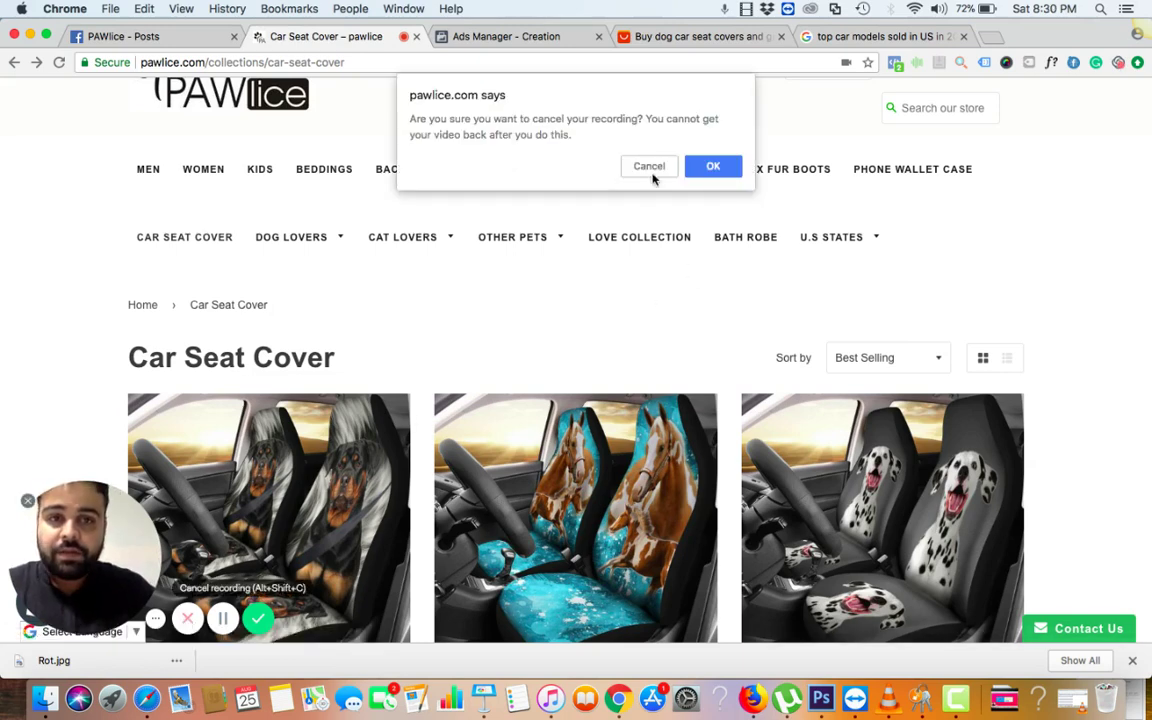